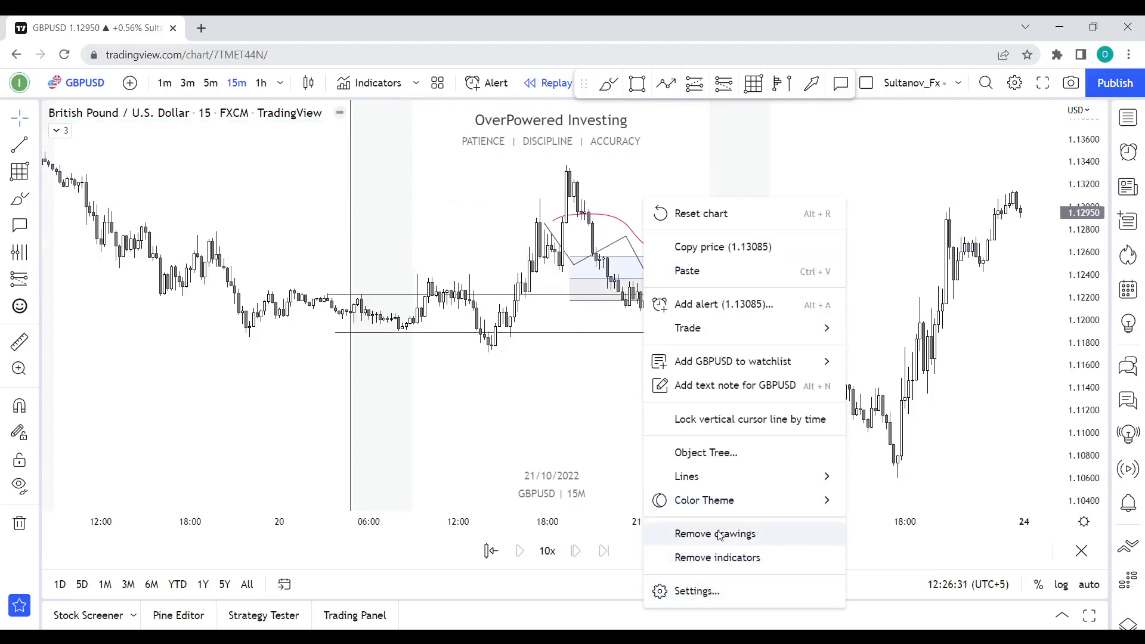
# Check the USDJPY and USDCAD charts for leftover drawings and move on to XAUUSD.
pyautogui.rightClick(600, 357)
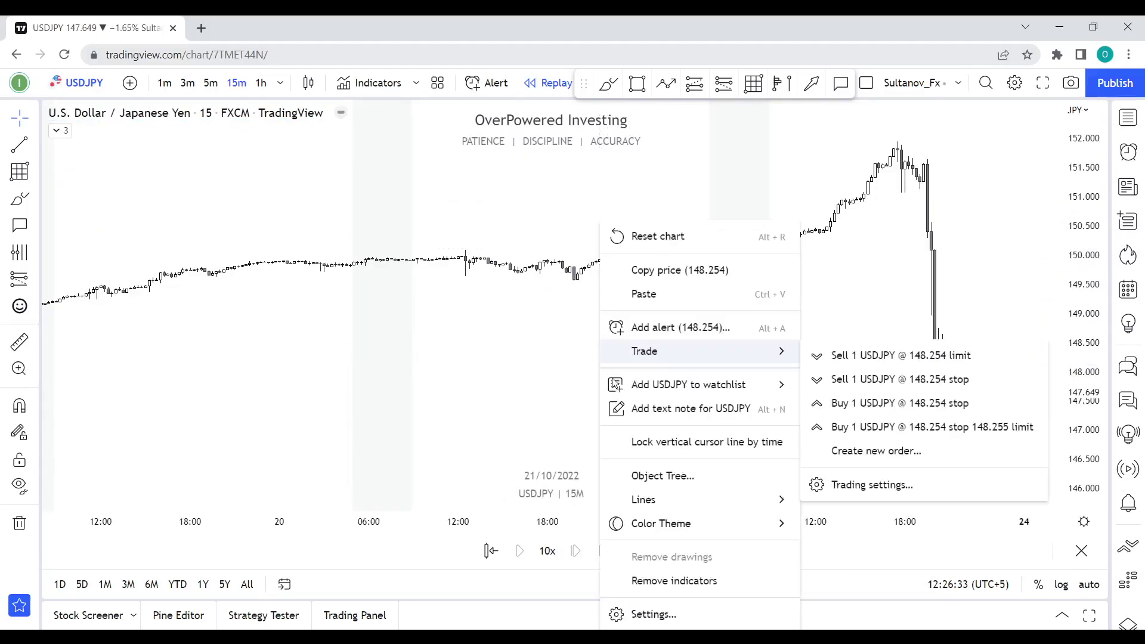
pyautogui.click(520, 390)
pyautogui.press('Down')
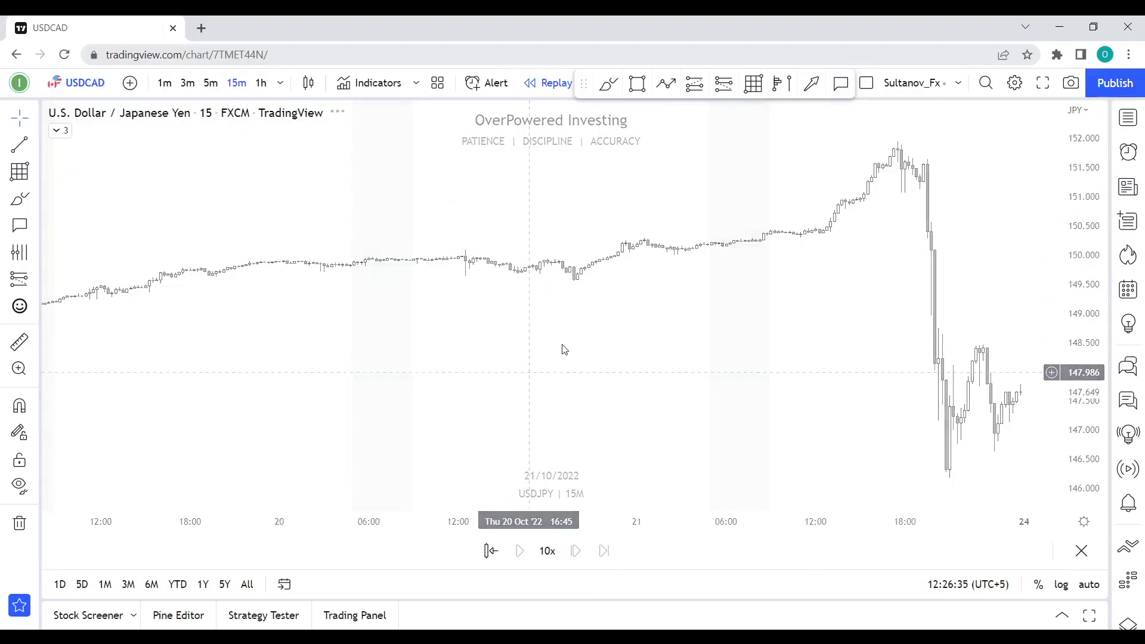
pyautogui.rightClick(562, 250)
pyautogui.click(511, 223)
pyautogui.press('Down')
# Remove all drawings from the XAUUSD chart and switch to the BTCUSDT chart.
pyautogui.rightClick(577, 221)
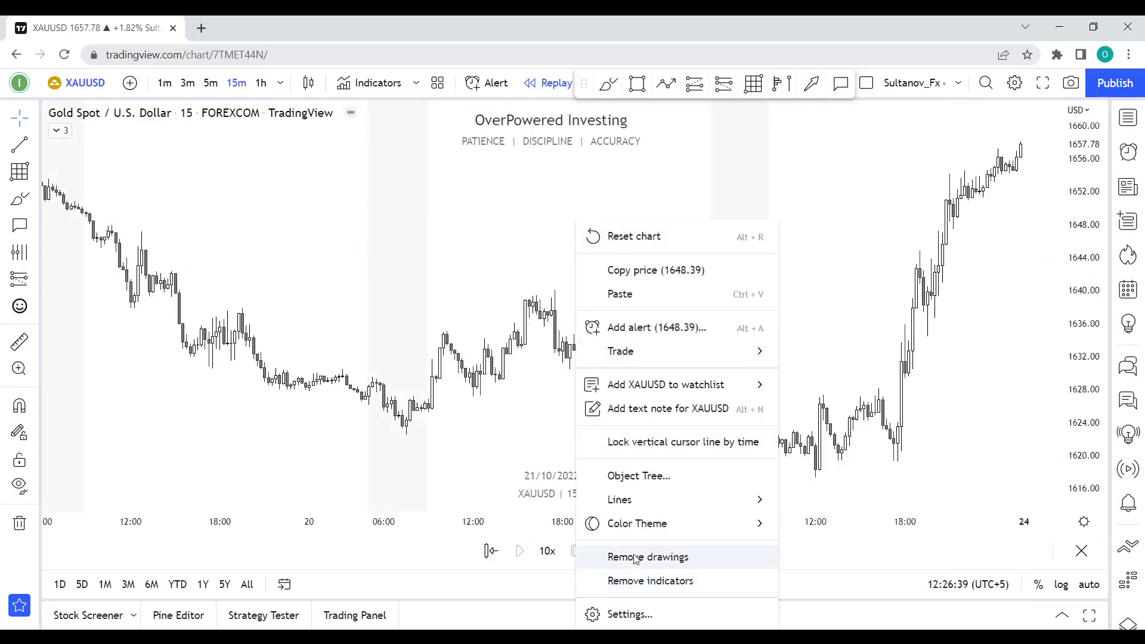
pyautogui.click(636, 559)
pyautogui.press('Down')
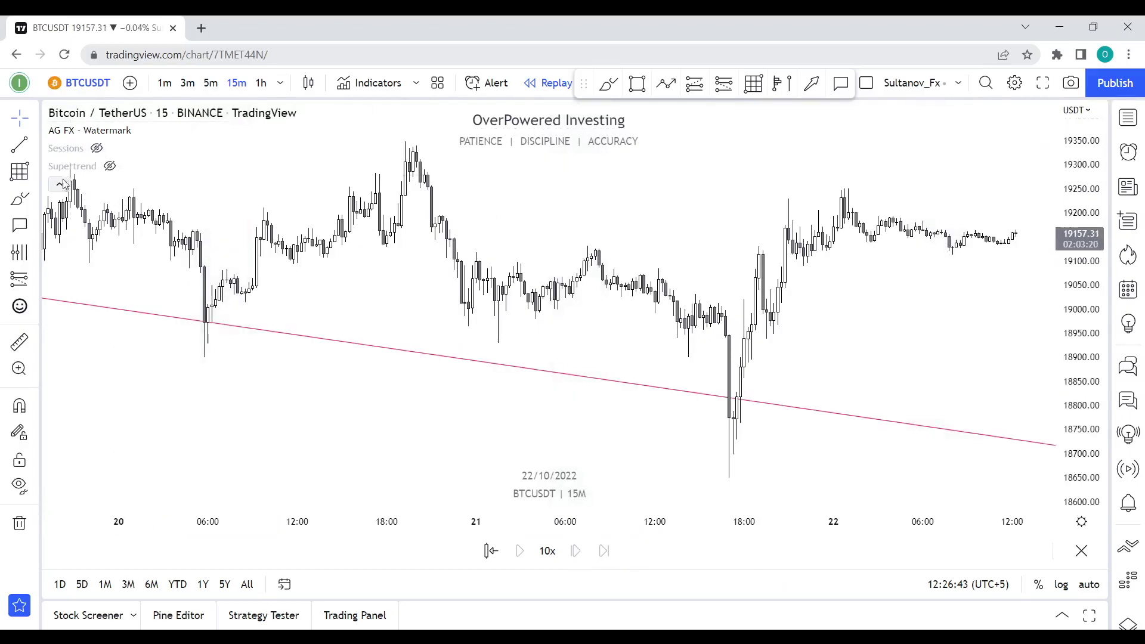
# Switch from the BTCUSDT chart to the EURUSD chart.
pyautogui.rightClick(550, 205)
pyautogui.press('Escape')
pyautogui.press('space')
pyautogui.moveTo(629, 244); pyautogui.dragTo(586, 243)
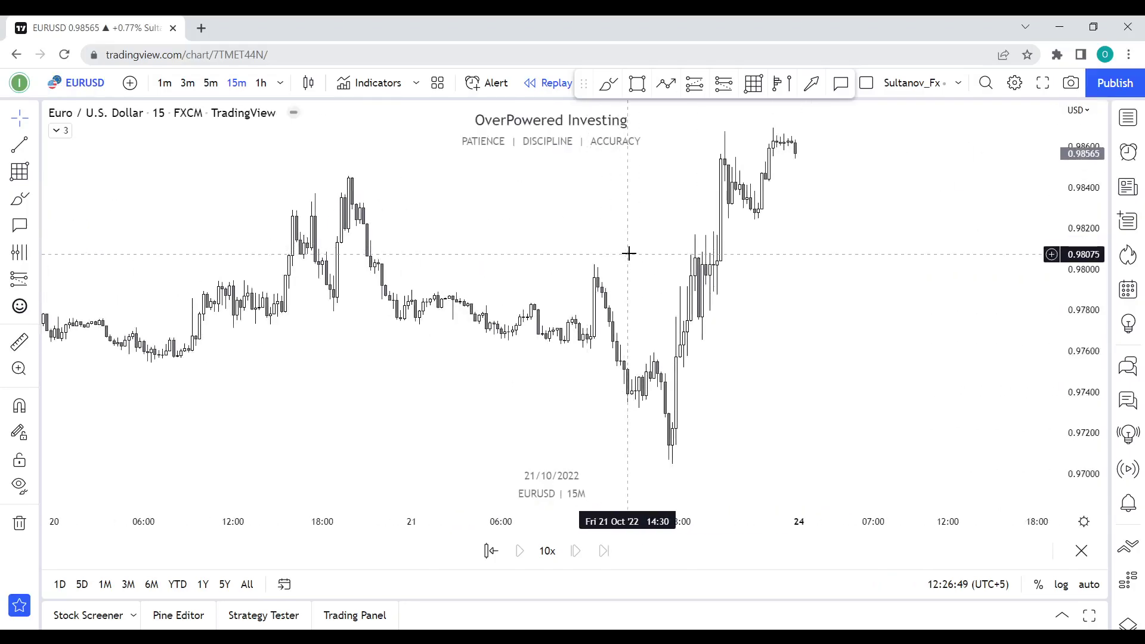
# Set the EURUSD chart to the weekly (1W) timeframe.
pyautogui.write('1w')
pyautogui.press('Return')
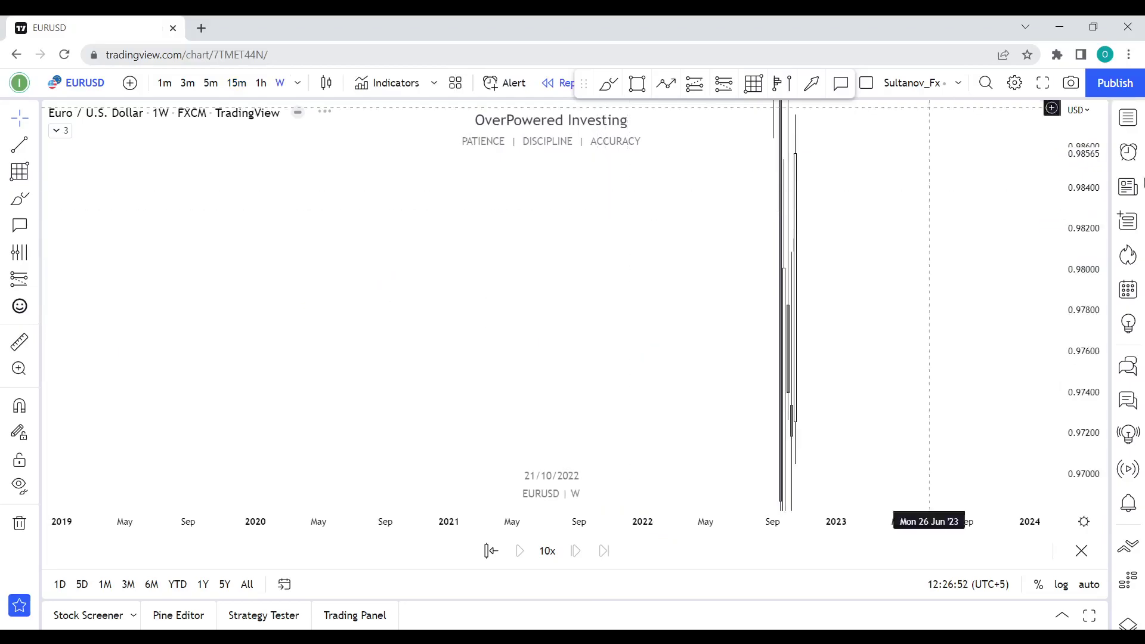
pyautogui.scroll(5, 784, 329)
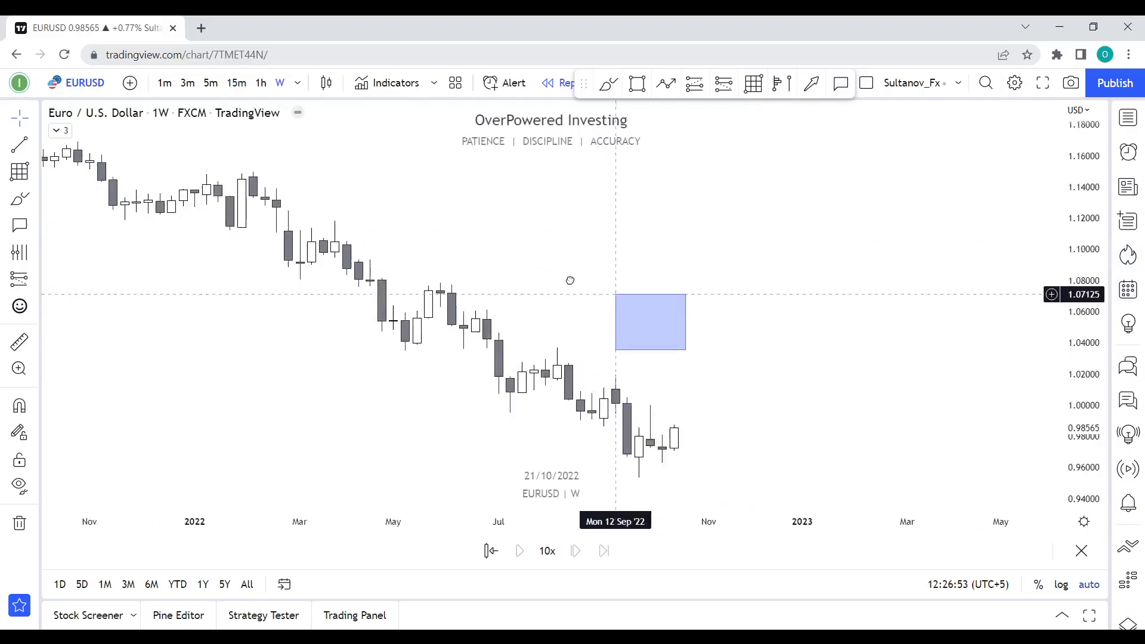
pyautogui.moveTo(1084, 478); pyautogui.dragTo(1084, 395)
pyautogui.moveTo(638, 461); pyautogui.dragTo(695, 213)
pyautogui.moveTo(698, 274); pyautogui.dragTo(663, 318)
pyautogui.moveTo(721, 252); pyautogui.dragTo(705, 264)
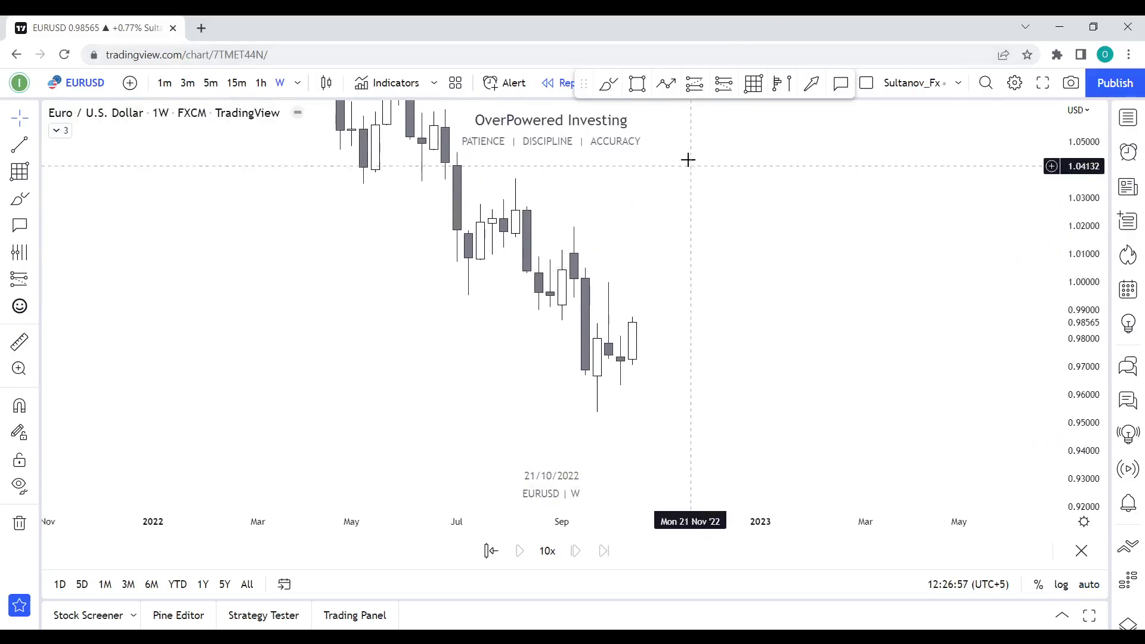
# Brush arcs around the mid-September high, the late-September low and the early-October high, and undo them.
pyautogui.moveTo(553, 228); pyautogui.dragTo(572, 209)
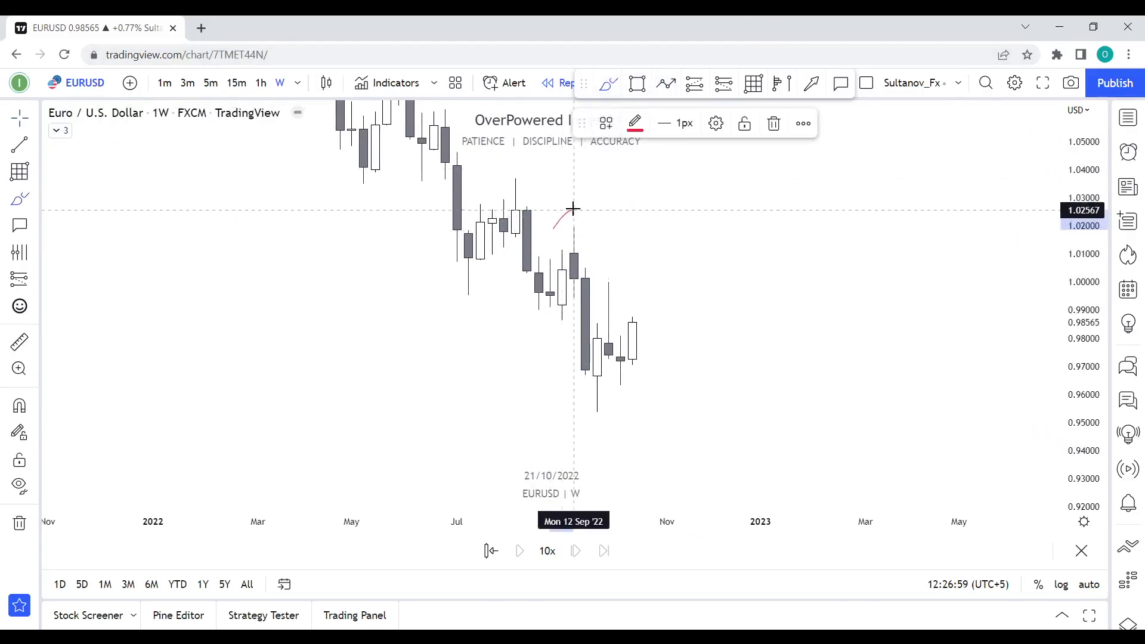
pyautogui.moveTo(586, 412)
pyautogui.mouseDown()
pyautogui.moveTo(616, 432)
pyautogui.moveTo(633, 395)
pyautogui.mouseUp()
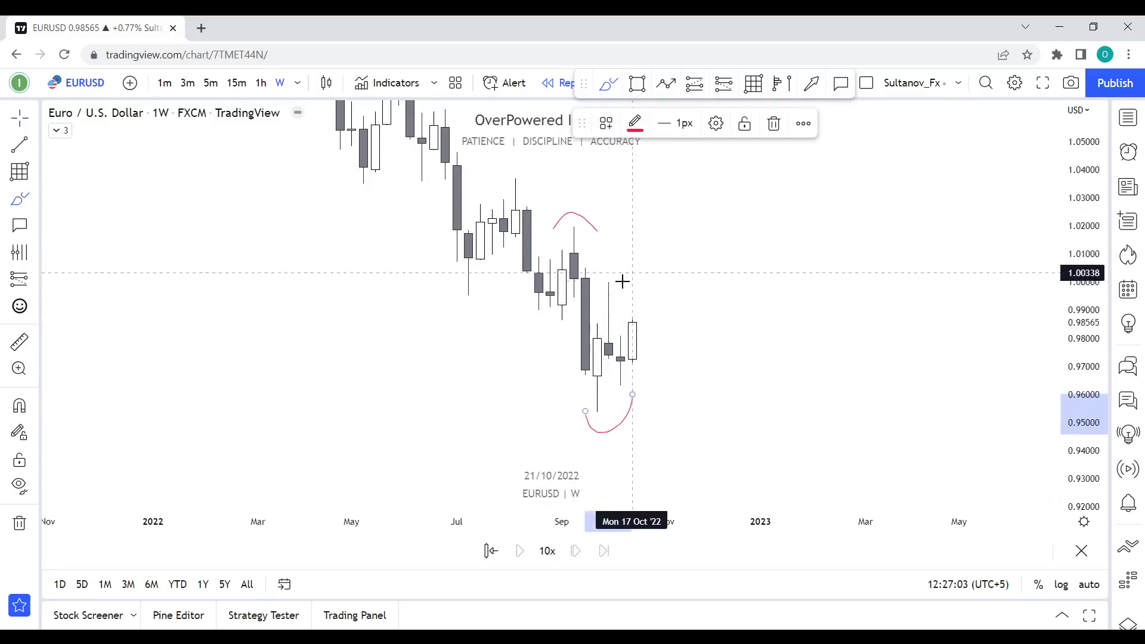
pyautogui.moveTo(594, 289); pyautogui.dragTo(630, 287)
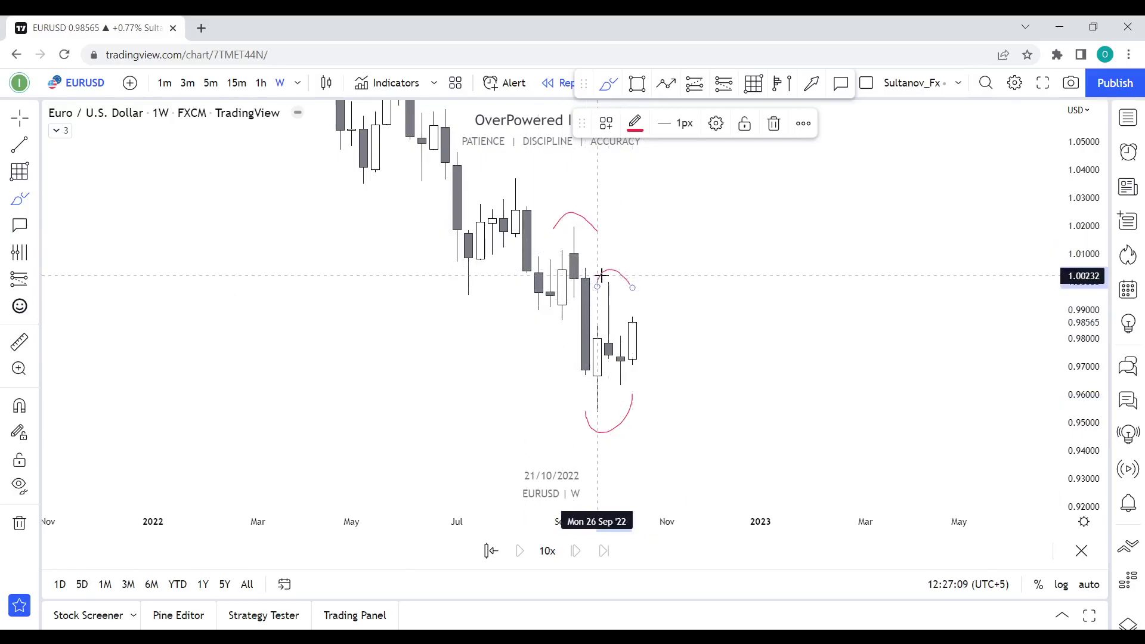
pyautogui.hotkey('ctrl', 'z')
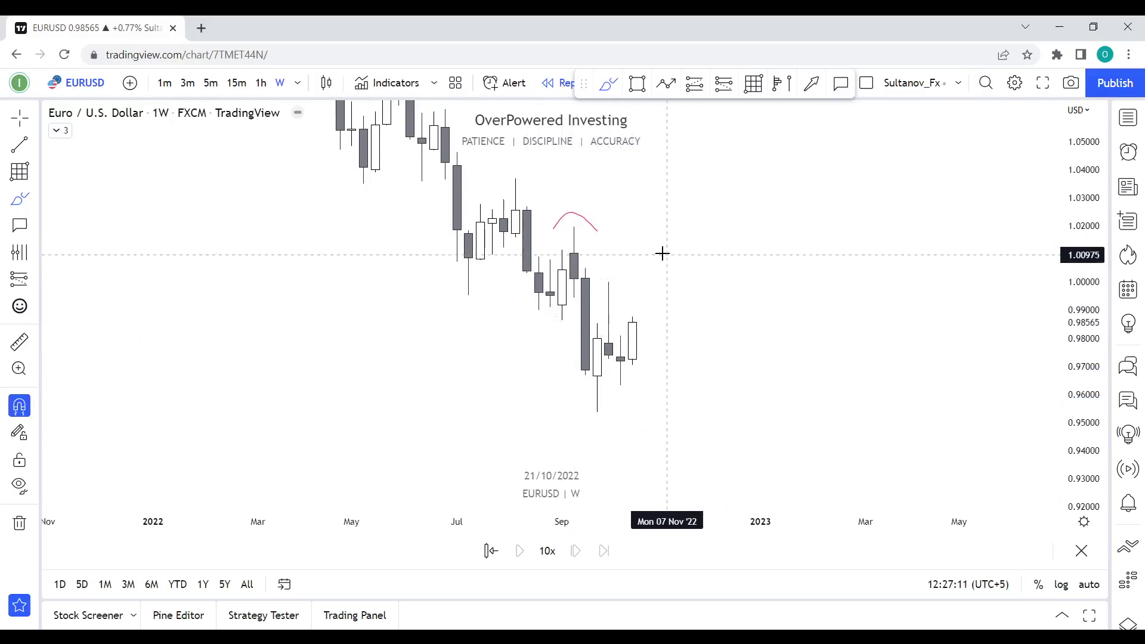
# Brush a downward curve from the latest candles, undo it, and brush a short horizontal line at about 0.98.
pyautogui.moveTo(621, 329); pyautogui.dragTo(680, 437)
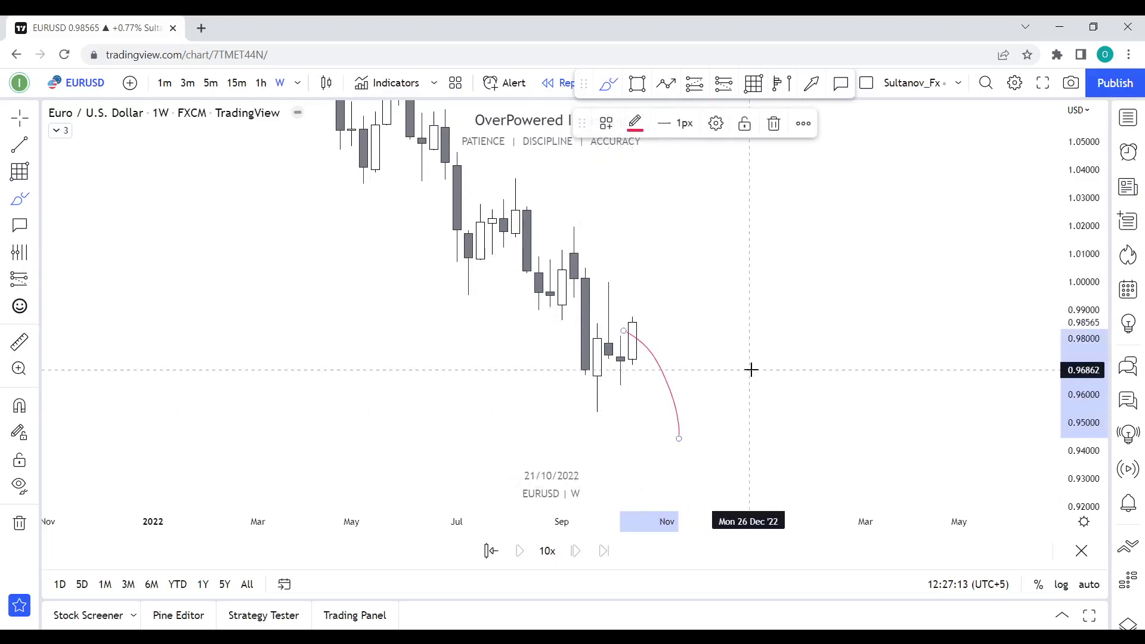
pyautogui.hotkey('ctrl', 'z')
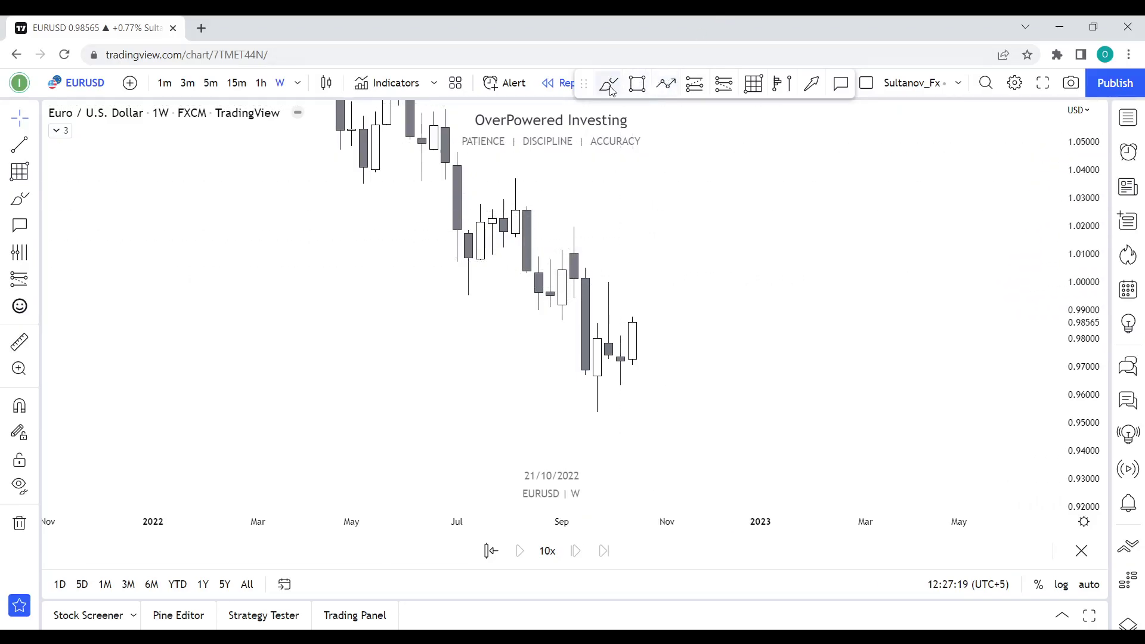
pyautogui.moveTo(600, 335); pyautogui.dragTo(612, 334)
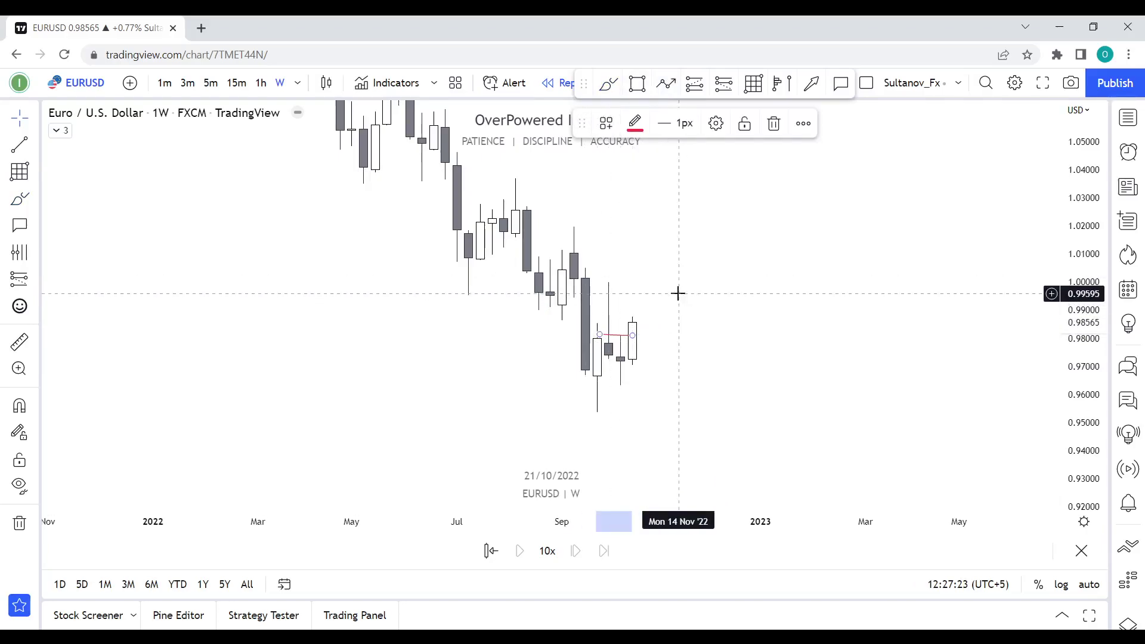
# Set the EURUSD chart to the daily (1D) timeframe and delete the short brush line.
pyautogui.hotkey('alt', 'Tab')
pyautogui.click(690, 242)
pyautogui.write('1D')
pyautogui.press('Return')
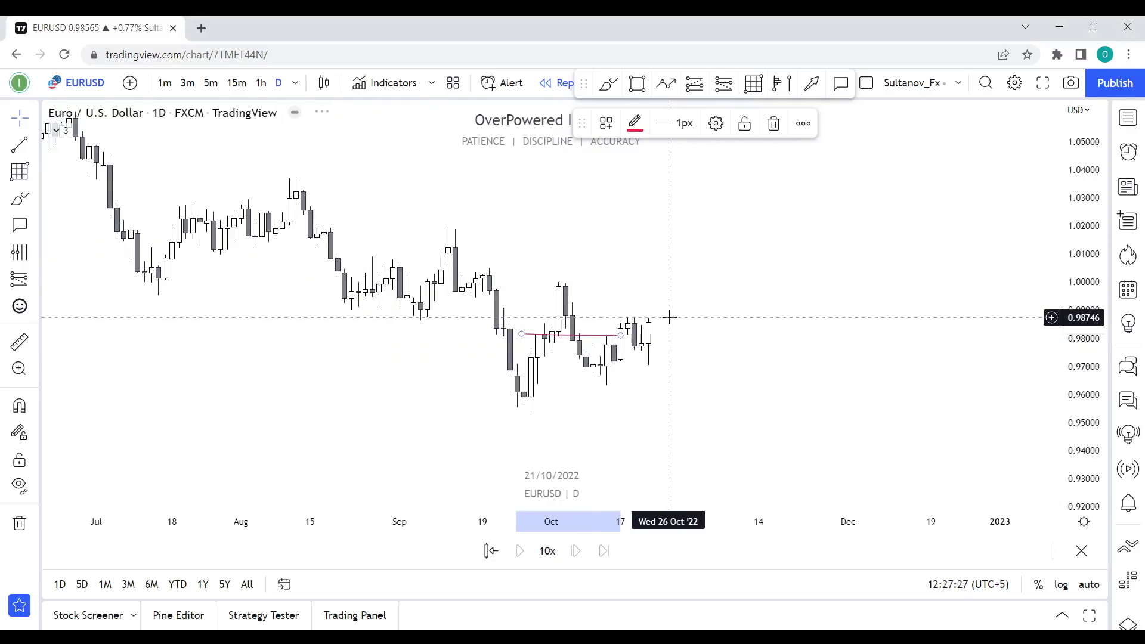
pyautogui.rightClick(683, 313)
pyautogui.click(675, 287)
pyautogui.moveTo(680, 285); pyautogui.dragTo(525, 406)
pyautogui.press('Delete')
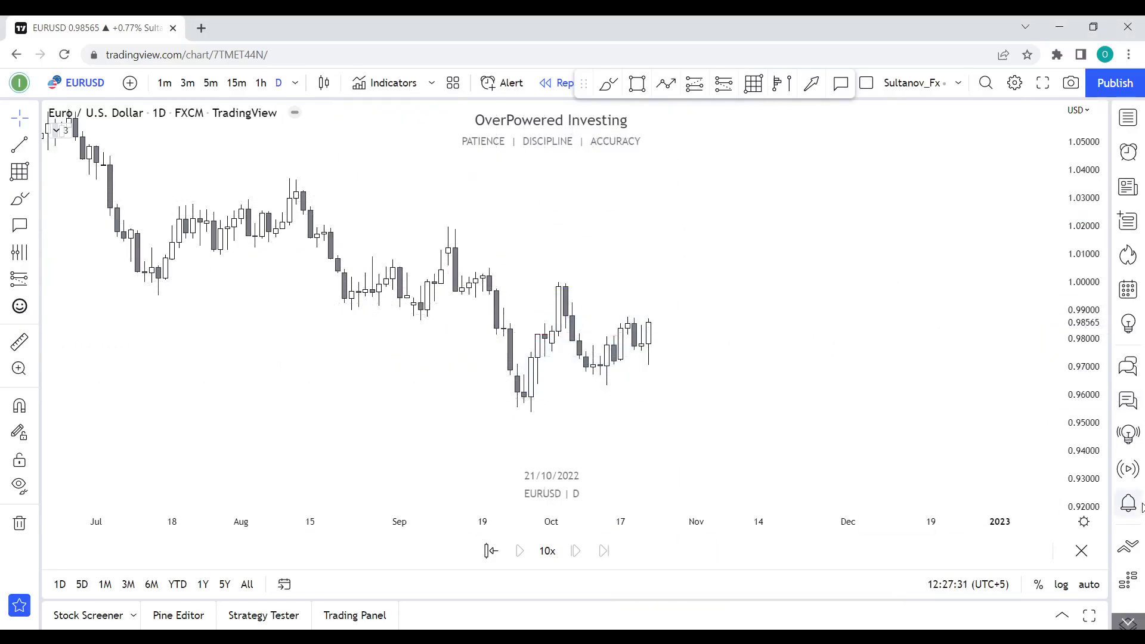
# Brush horizontal lines at about 0.965 under the October low and about 0.985 along the recent highs, and undo both.
pyautogui.moveTo(1089, 476); pyautogui.dragTo(1089, 293)
pyautogui.scroll(3, 653, 380)
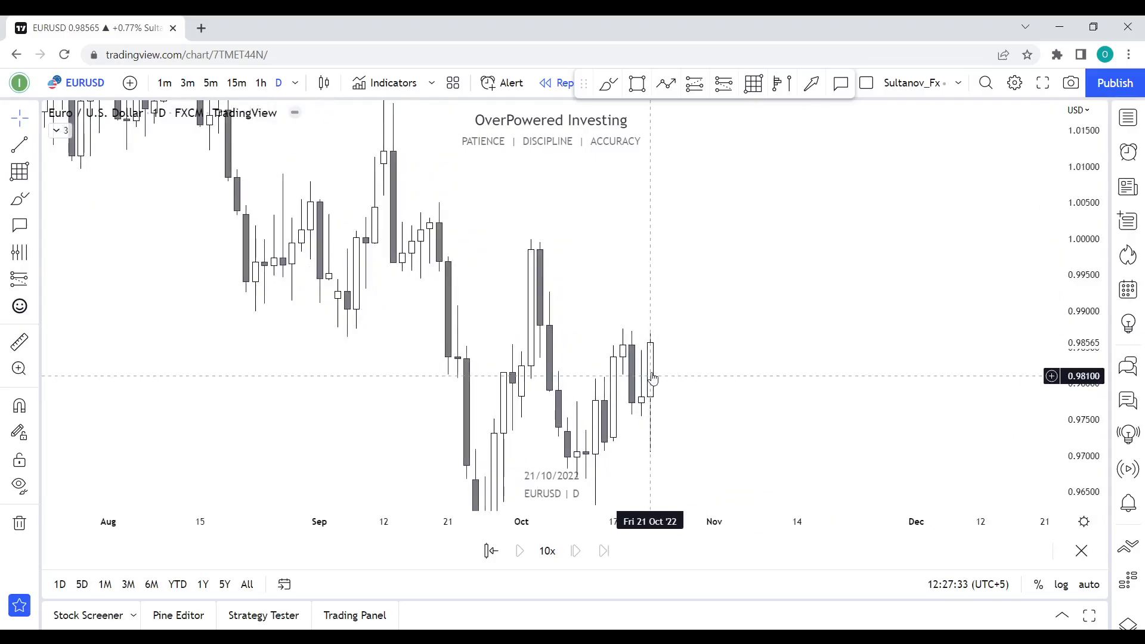
pyautogui.moveTo(652, 377); pyautogui.dragTo(666, 253)
pyautogui.scroll(4, 671, 262)
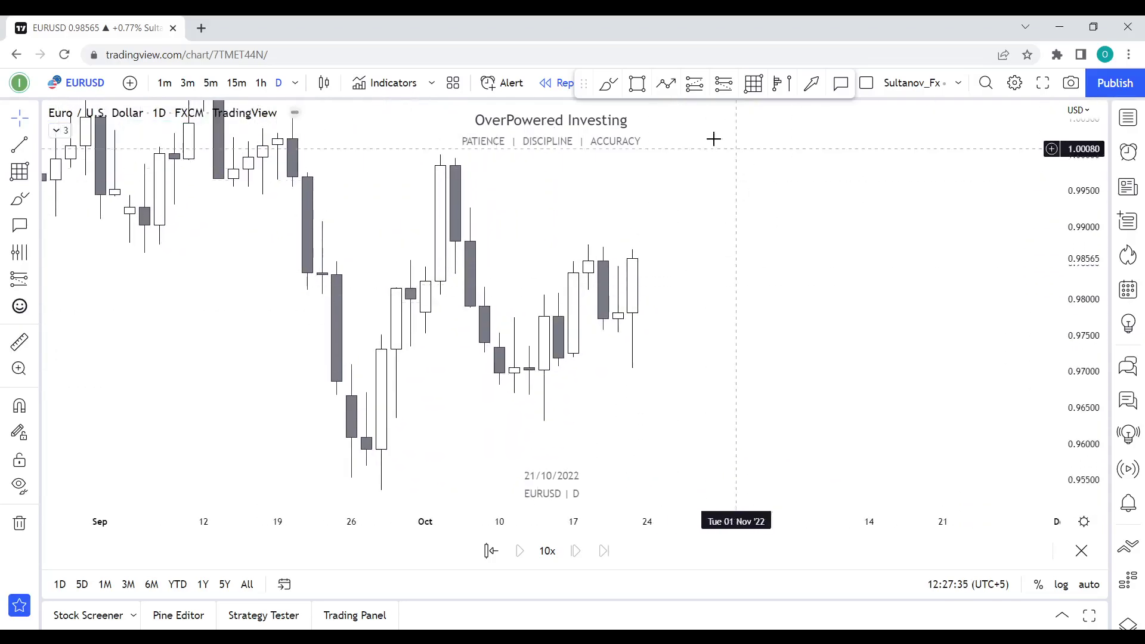
pyautogui.click(607, 93)
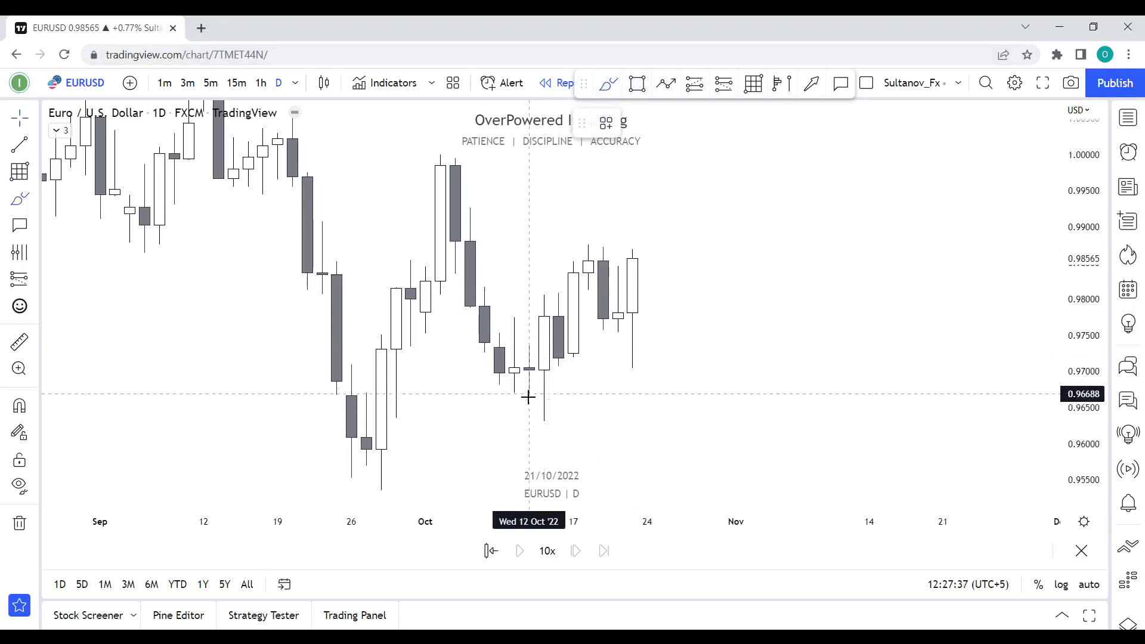
pyautogui.moveTo(487, 403); pyautogui.dragTo(870, 408)
pyautogui.moveTo(503, 261); pyautogui.dragTo(810, 256)
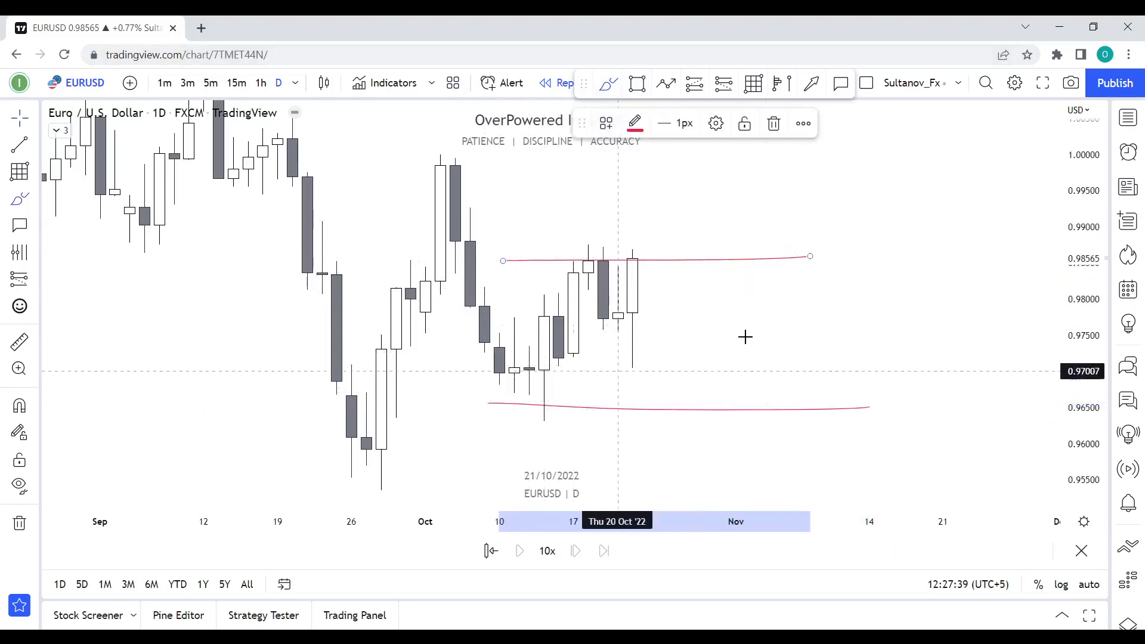
pyautogui.hotkey('ctrl', 'z')
pyautogui.hotkey('ctrl', 'z')
pyautogui.press('Escape')
# Brush an arc under the mid-October low and another over the early-October high, and delete the upper arc.
pyautogui.moveTo(754, 282)
pyautogui.mouseDown()
pyautogui.moveTo(891, 284)
pyautogui.moveTo(745, 312)
pyautogui.moveTo(760, 343)
pyautogui.moveTo(755, 266)
pyautogui.moveTo(744, 292)
pyautogui.mouseUp()
pyautogui.scroll(-2, 758, 342)
pyautogui.scroll(-1, 862, 321)
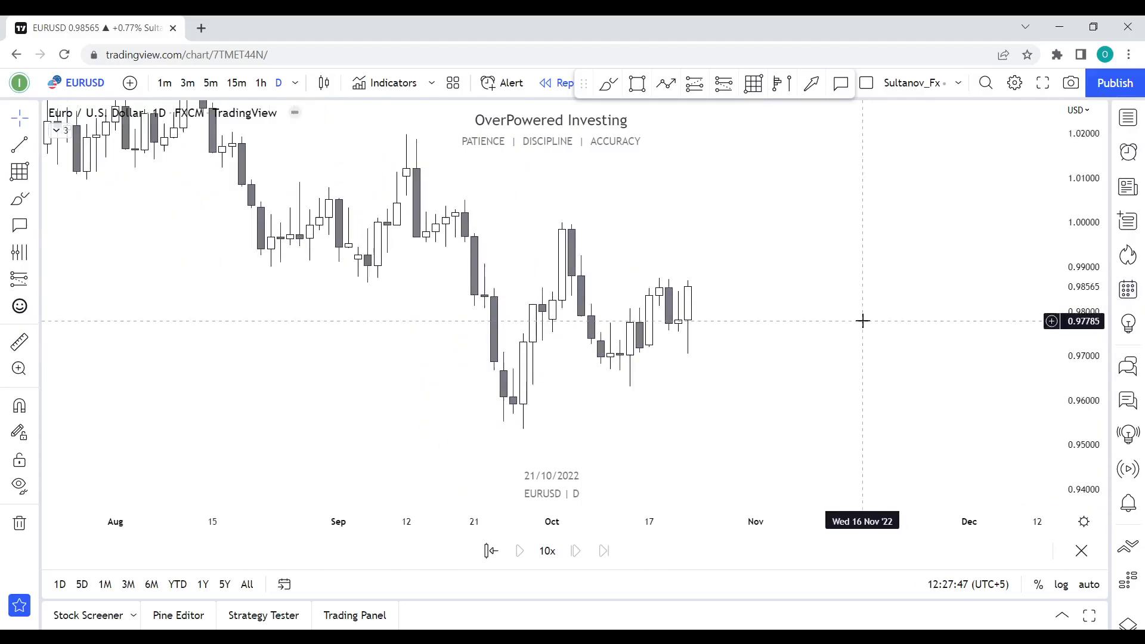
pyautogui.moveTo(855, 345); pyautogui.dragTo(868, 324)
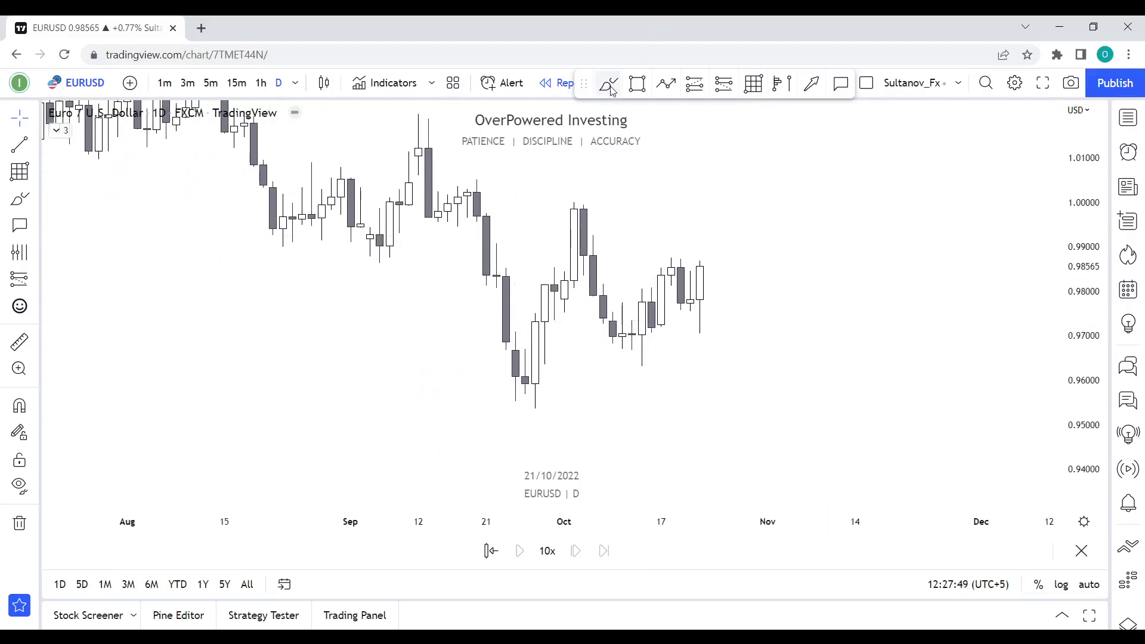
pyautogui.moveTo(605, 358); pyautogui.dragTo(661, 359)
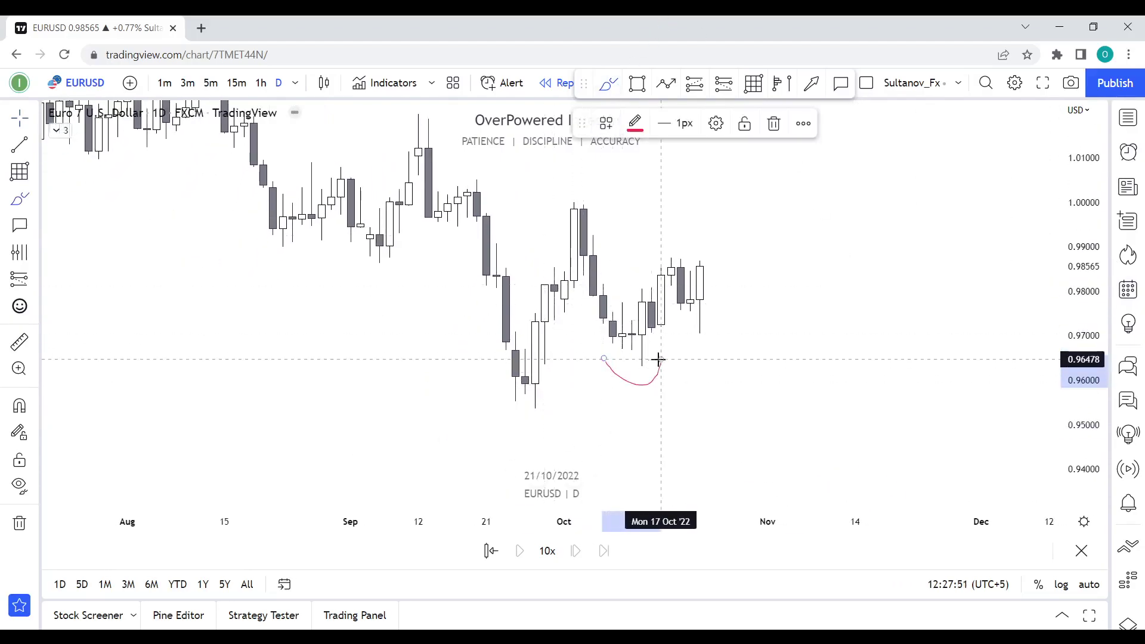
pyautogui.moveTo(564, 208)
pyautogui.mouseDown()
pyautogui.moveTo(603, 189)
pyautogui.moveTo(622, 205)
pyautogui.mouseUp()
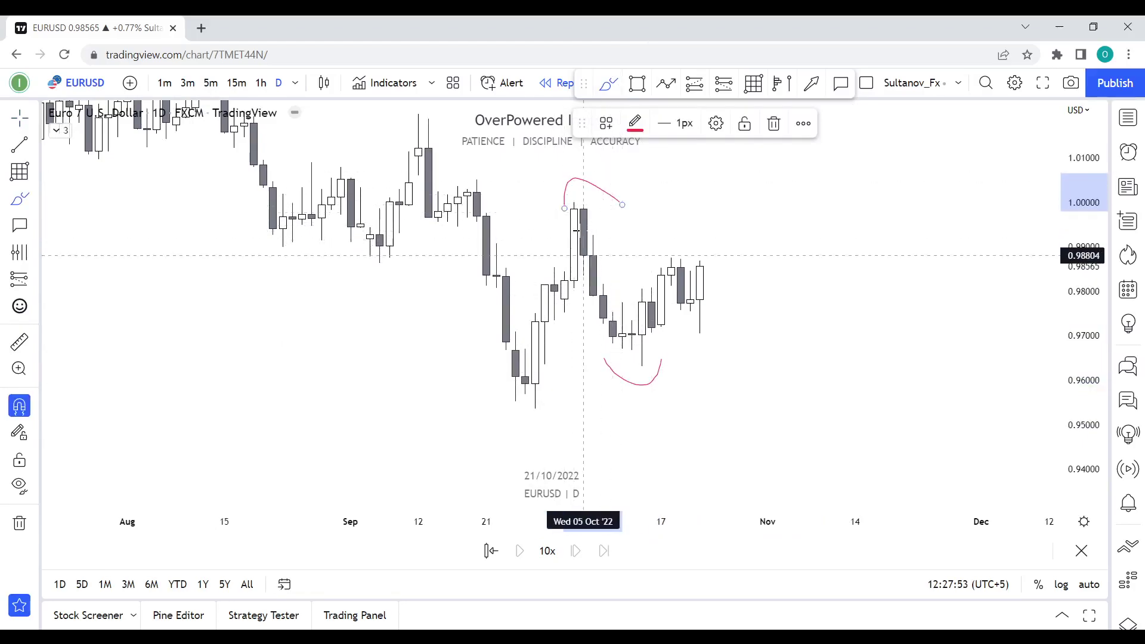
pyautogui.press('Delete')
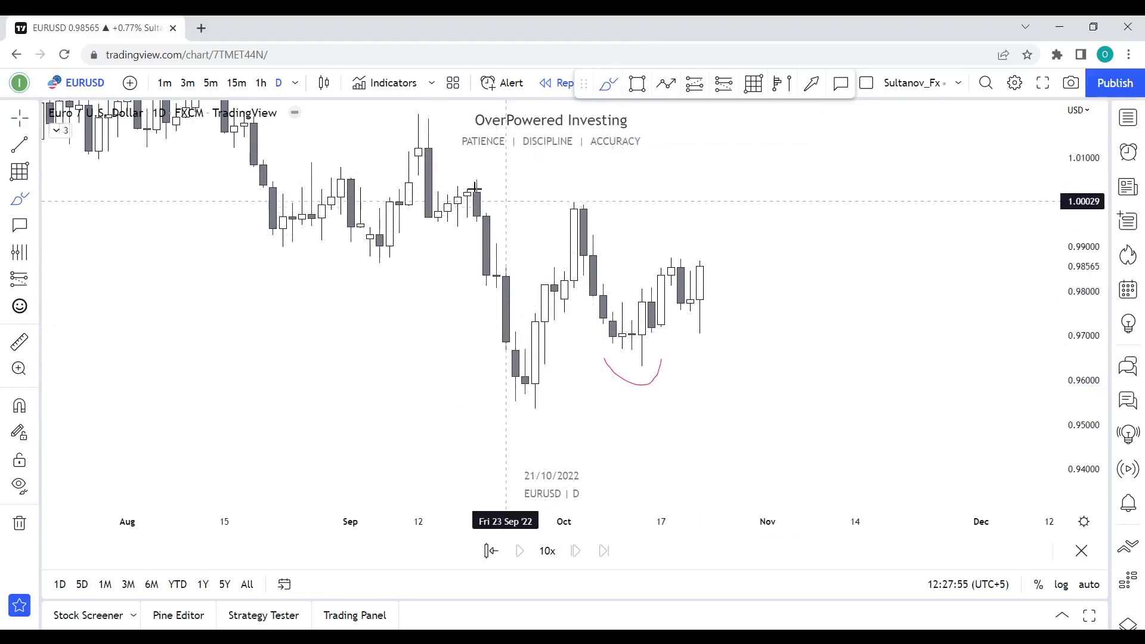
# Brush two horizontal lines at about 1.002 and 0.995 framing the September consolidation before the drop, and undo the brush marks.
pyautogui.moveTo(454, 192); pyautogui.dragTo(769, 193)
pyautogui.moveTo(431, 224); pyautogui.dragTo(603, 220)
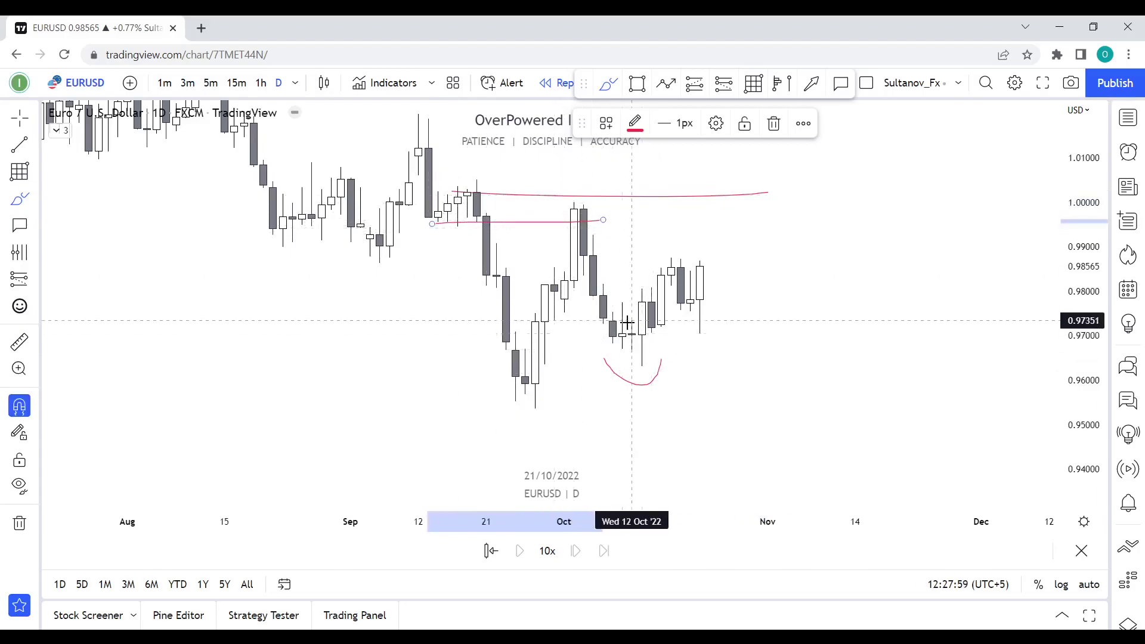
pyautogui.hotkey('ctrl', 'z')
pyautogui.hotkey('ctrl', 'z')
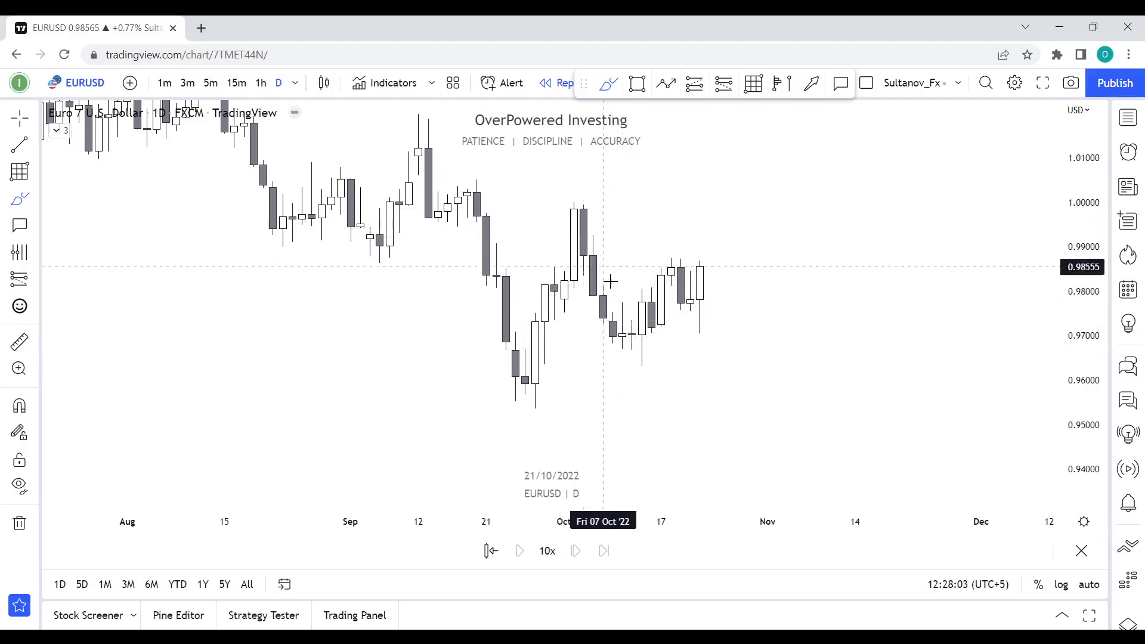
# Brush a rising curve from the mid-October low and a falling curve through the October candles, and undo both.
pyautogui.moveTo(607, 357)
pyautogui.mouseDown()
pyautogui.moveTo(714, 330)
pyautogui.moveTo(758, 297)
pyautogui.mouseUp()
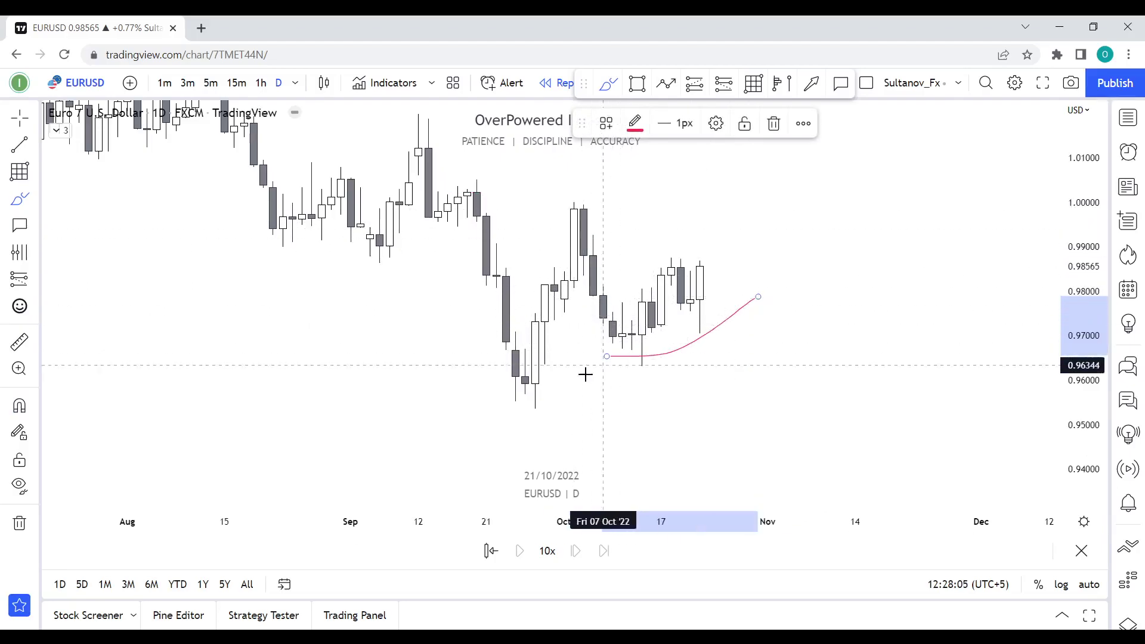
pyautogui.moveTo(605, 313); pyautogui.dragTo(698, 471)
pyautogui.hotkey('ctrl', 'z')
pyautogui.hotkey('ctrl', 'z')
# Brush a horizontal line along the late-September low at about 0.954 and undo it.
pyautogui.moveTo(637, 328); pyautogui.dragTo(710, 332)
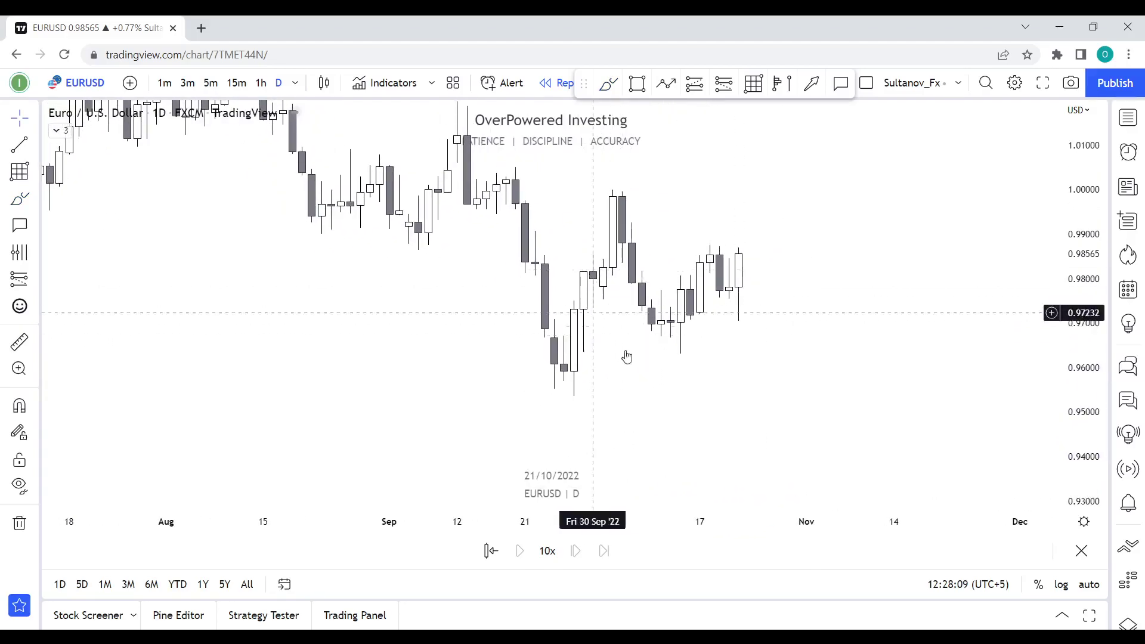
pyautogui.click(609, 83)
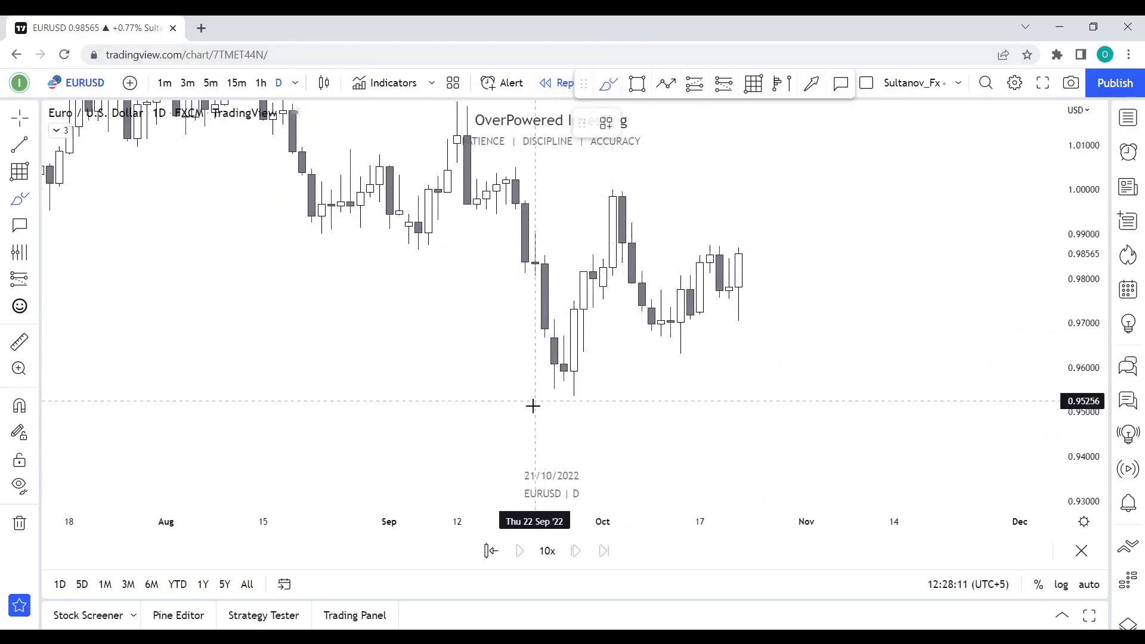
pyautogui.moveTo(516, 391); pyautogui.dragTo(777, 391)
pyautogui.hotkey('ctrl', 'z')
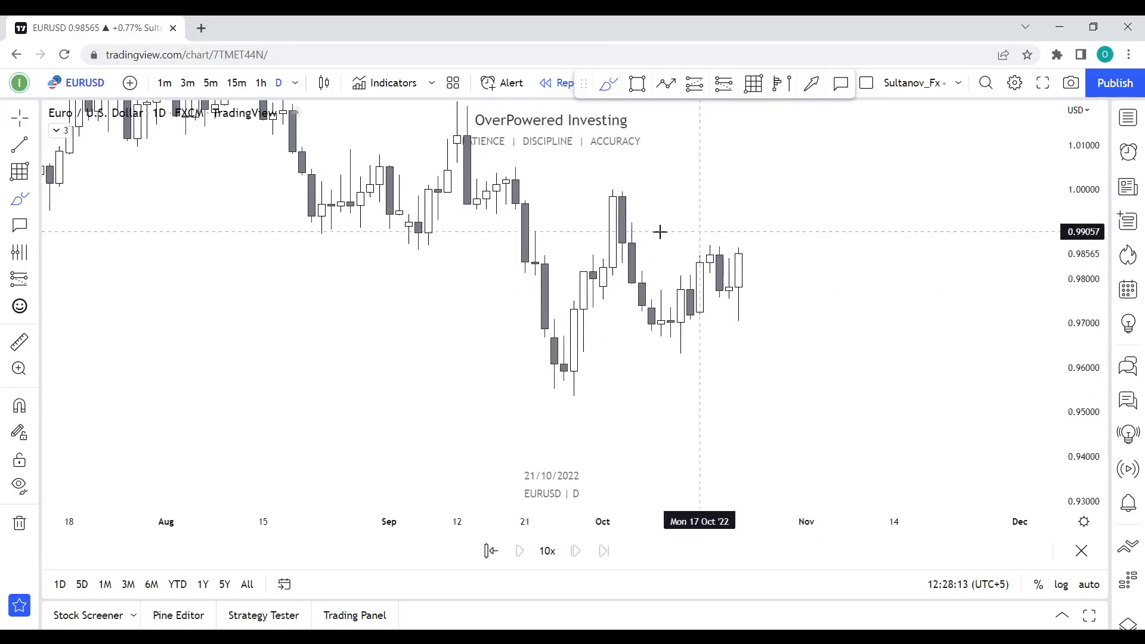
# Brush horizontal lines over the early-October high at about 1.00 and under the mid-October low at about 0.963.
pyautogui.moveTo(758, 308); pyautogui.dragTo(660, 357)
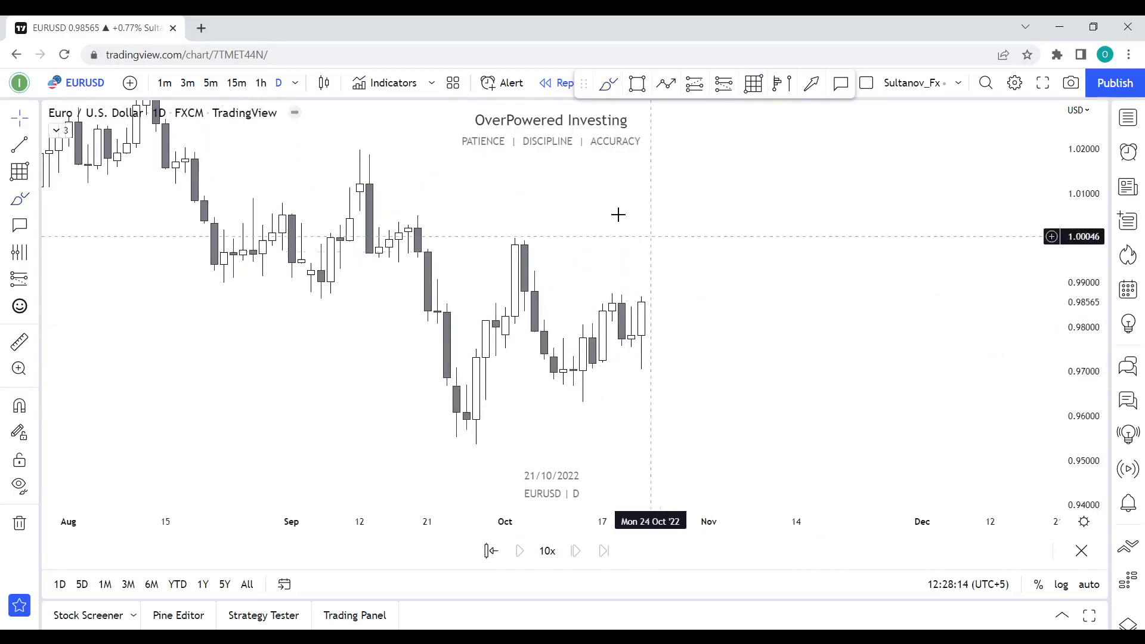
pyautogui.click(614, 91)
pyautogui.moveTo(500, 237); pyautogui.dragTo(699, 237)
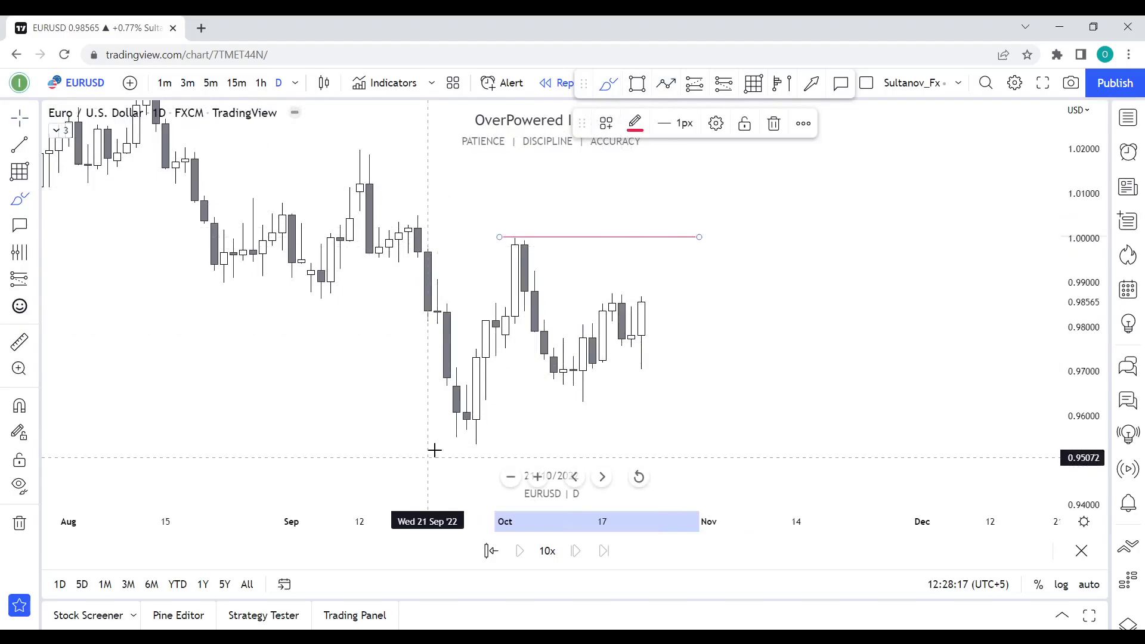
pyautogui.moveTo(538, 403); pyautogui.dragTo(787, 399)
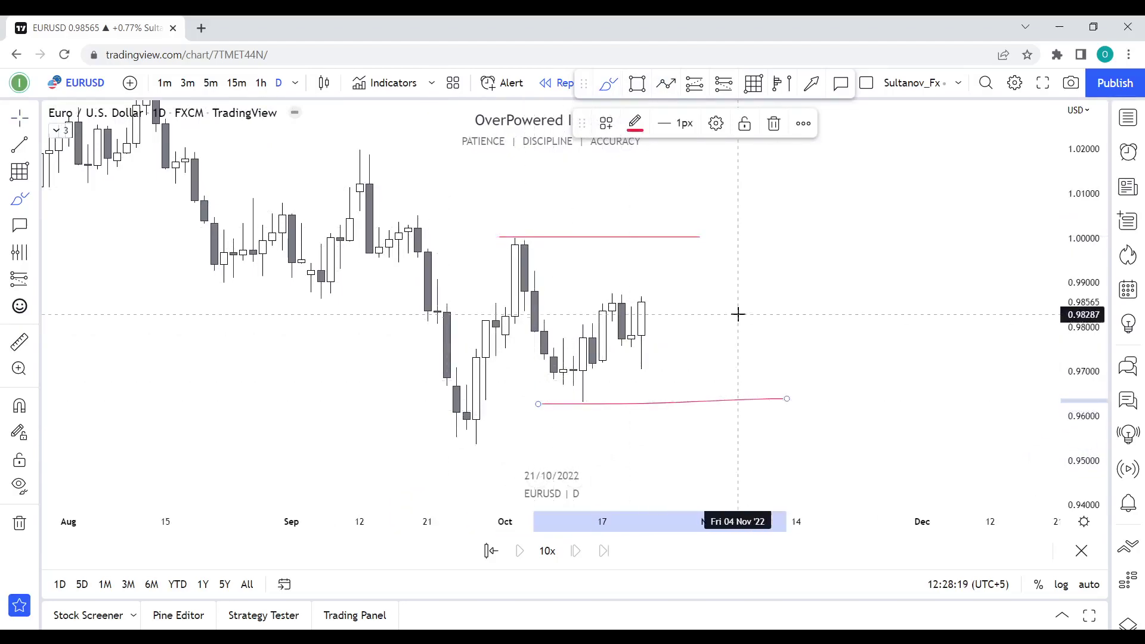
# Switch the EURUSD chart to the 4-hour timeframe and bring the October range into view.
pyautogui.moveTo(777, 308); pyautogui.dragTo(760, 323)
pyautogui.write('4H')
pyautogui.press('Return')
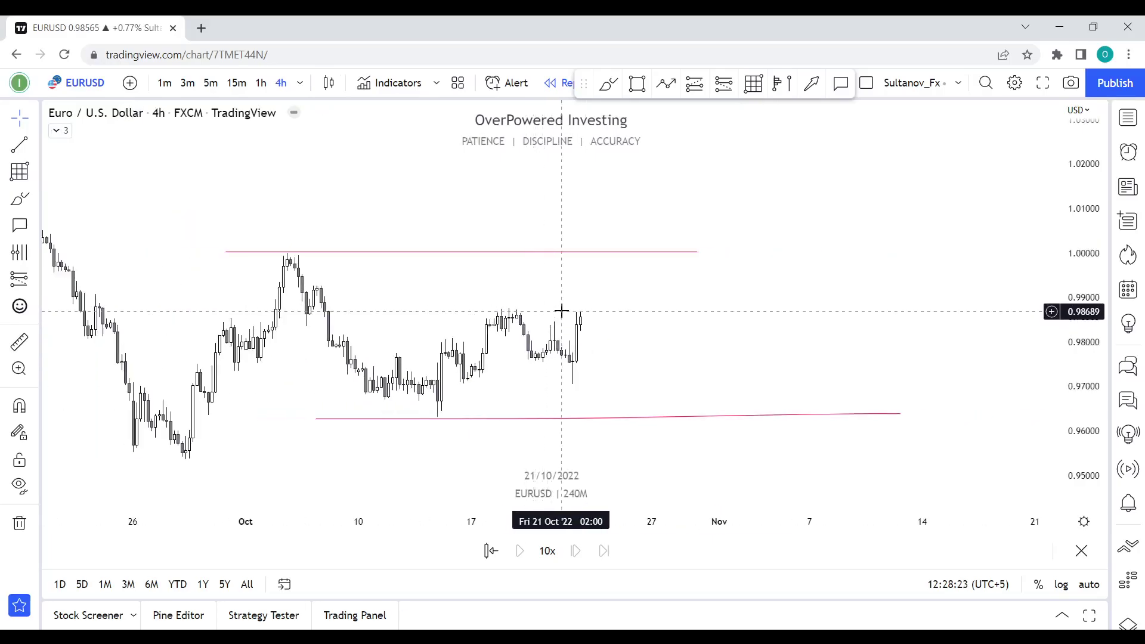
pyautogui.moveTo(656, 324); pyautogui.dragTo(769, 322)
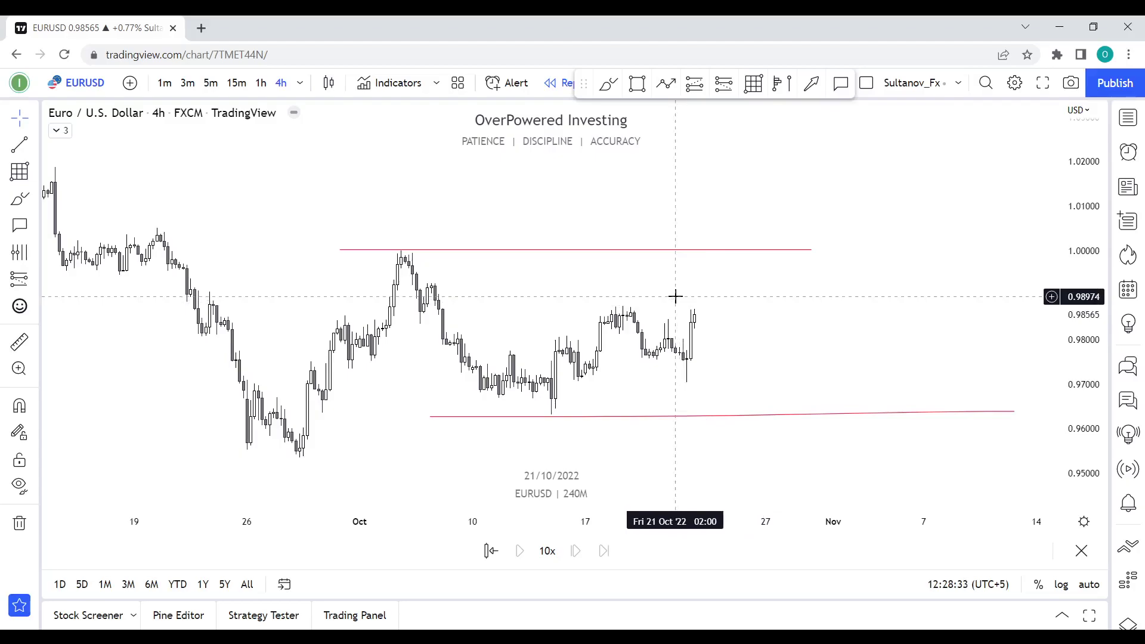
pyautogui.moveTo(734, 328); pyautogui.dragTo(718, 289)
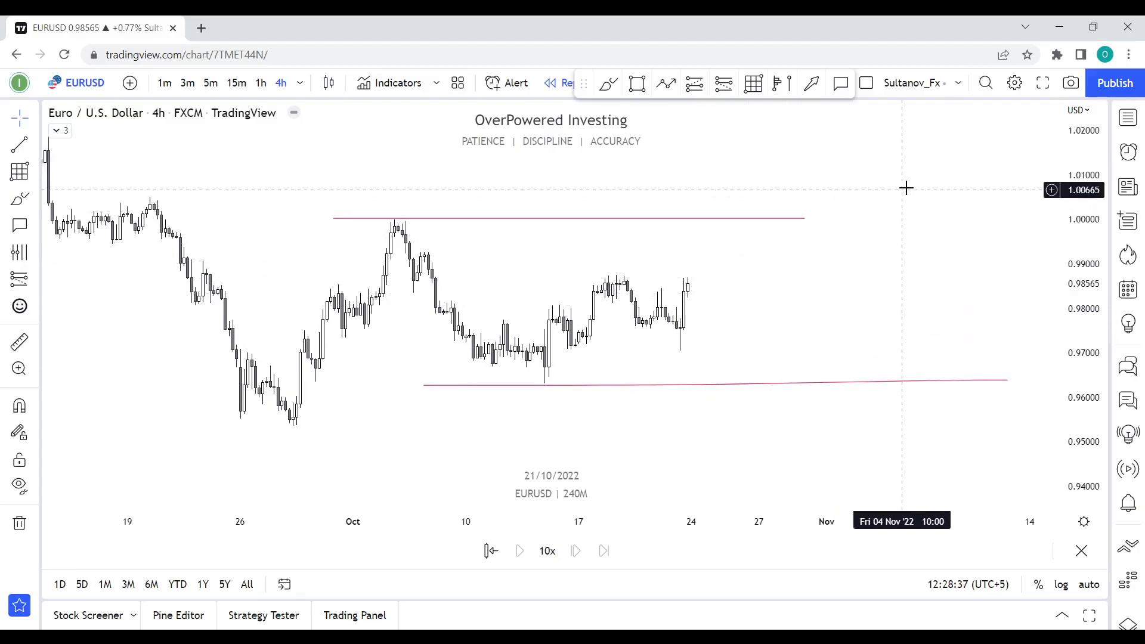
# Delete the two brushed range lines above the early-October high and below the mid-October low on EURUSD.
pyautogui.moveTo(1038, 193); pyautogui.dragTo(542, 466)
pyautogui.press('Delete')
pyautogui.moveTo(634, 351); pyautogui.dragTo(679, 351)
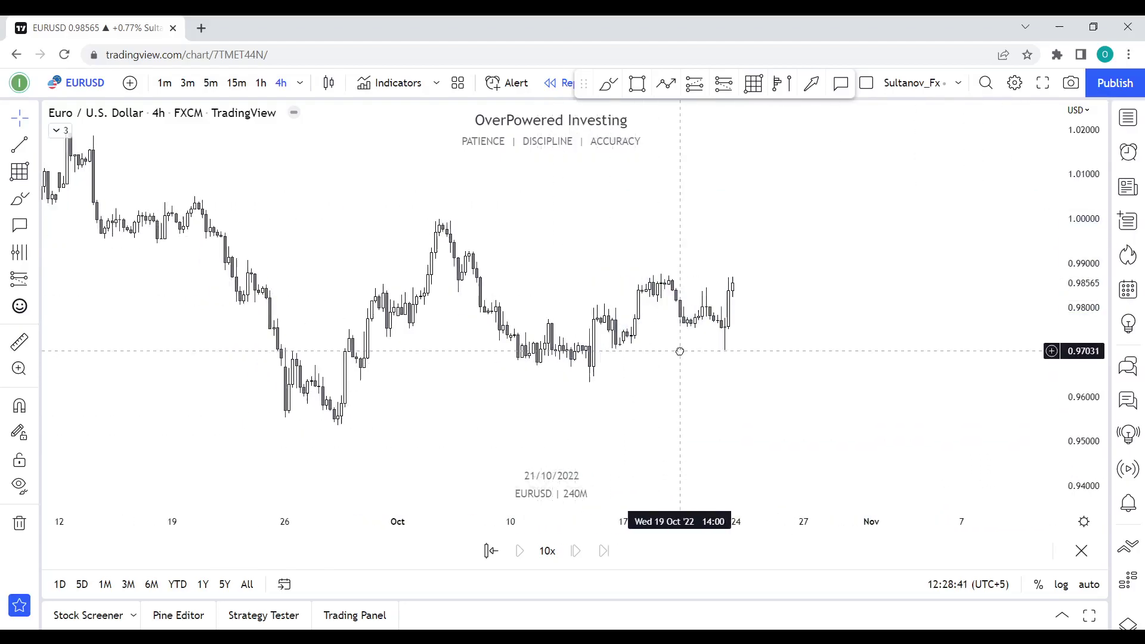
# Move on to AUDUSD and set its chart to the weekly timeframe.
pyautogui.scroll(-3, 696, 322)
pyautogui.press('Down')
pyautogui.write('1w')
pyautogui.press('Return')
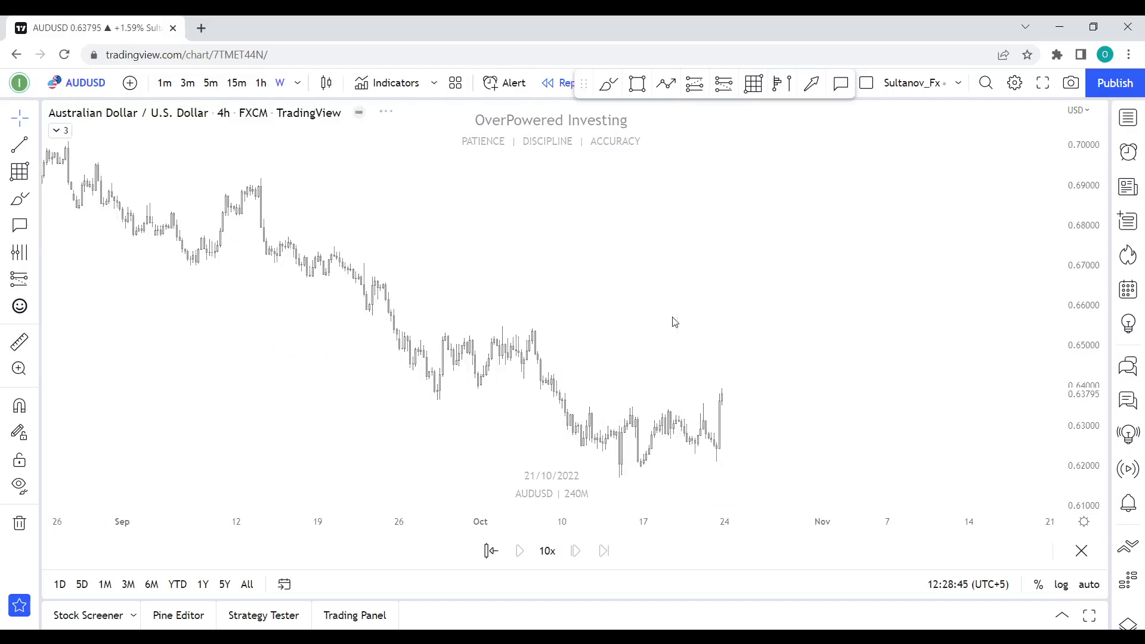
# Draw a horizontal trend line at about 0.621 from the spring 2020 candles to just past the October 2022 low.
pyautogui.moveTo(806, 344); pyautogui.dragTo(730, 249)
pyautogui.moveTo(1086, 324); pyautogui.dragTo(1078, 507)
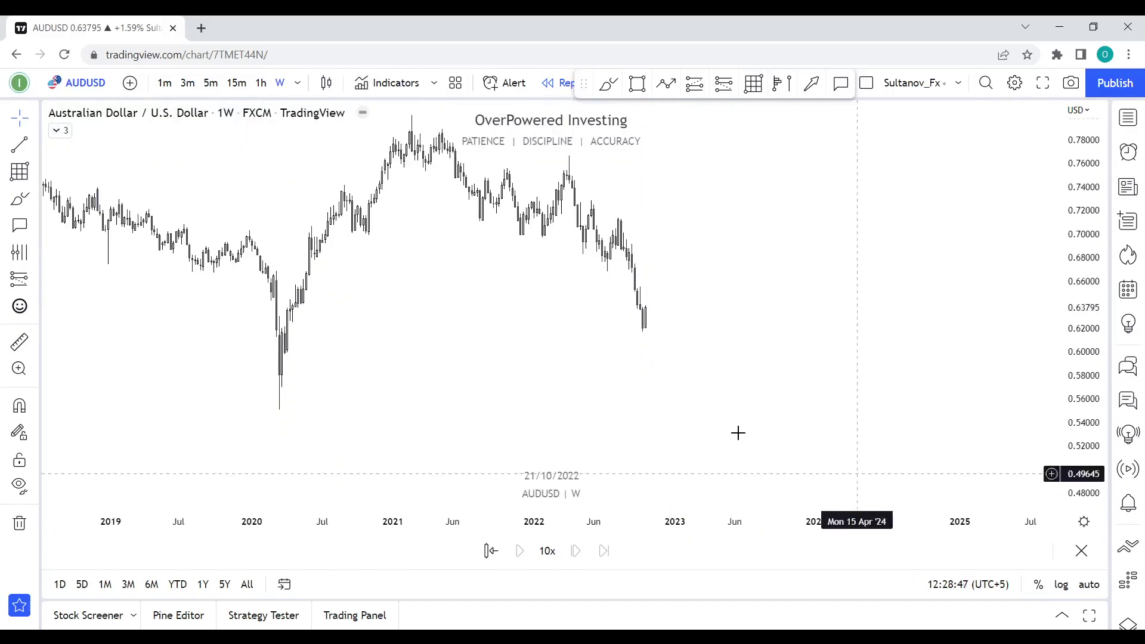
pyautogui.scroll(10, 632, 330)
pyautogui.moveTo(1093, 432); pyautogui.dragTo(1092, 138)
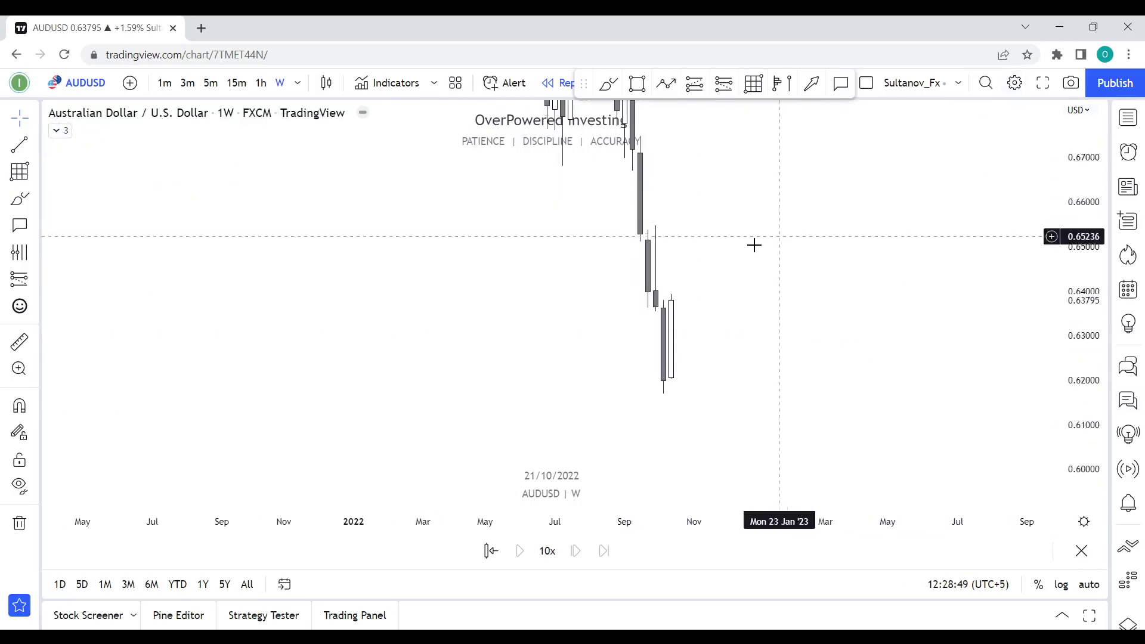
pyautogui.moveTo(787, 337); pyautogui.dragTo(986, 310)
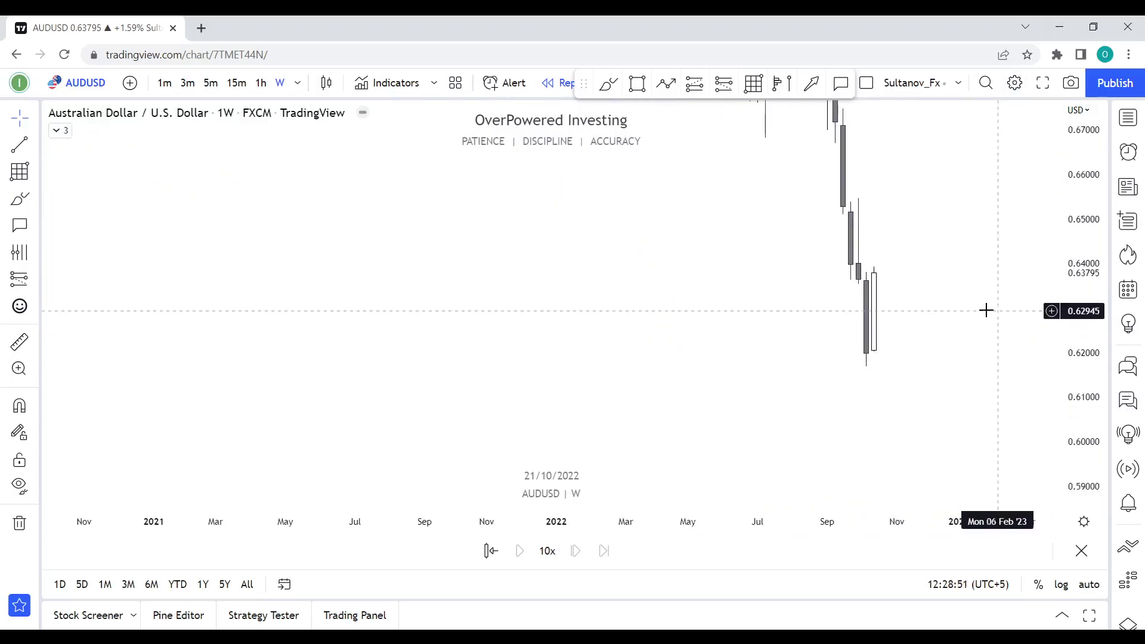
pyautogui.scroll(-8, 931, 308)
pyautogui.scroll(5, 932, 308)
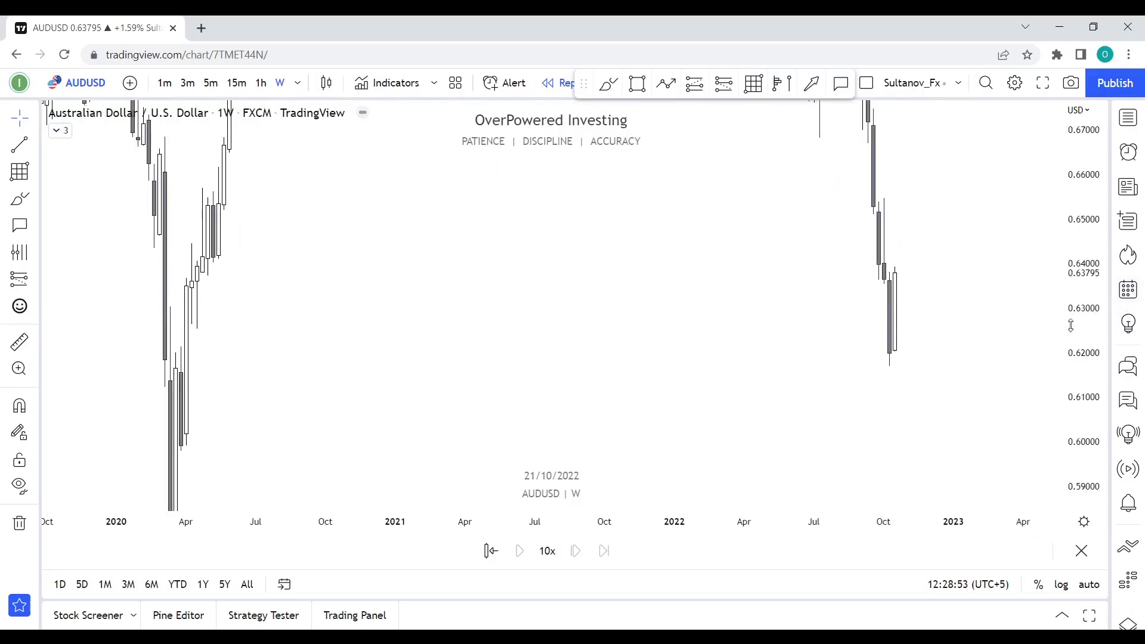
pyautogui.doubleClick(1076, 313)
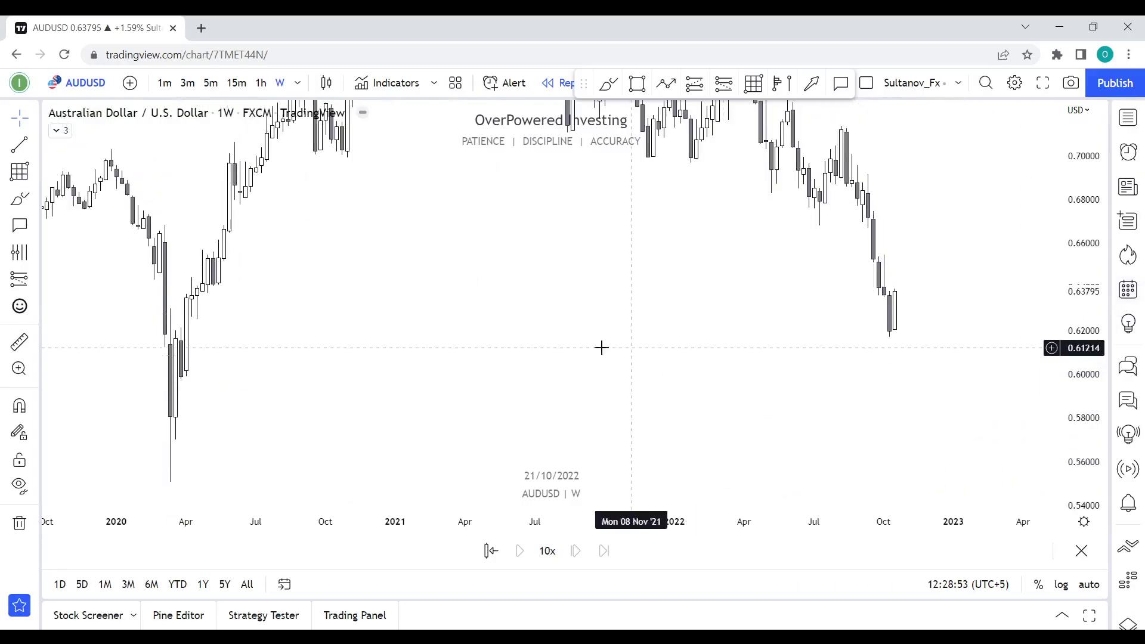
pyautogui.keyDown('ctrl'); pyautogui.click(181, 326); pyautogui.keyUp('ctrl')
pyautogui.keyDown('shift'); pyautogui.click(910, 339); pyautogui.keyUp('shift')
pyautogui.click(908, 401)
pyautogui.moveTo(950, 388); pyautogui.dragTo(891, 419)
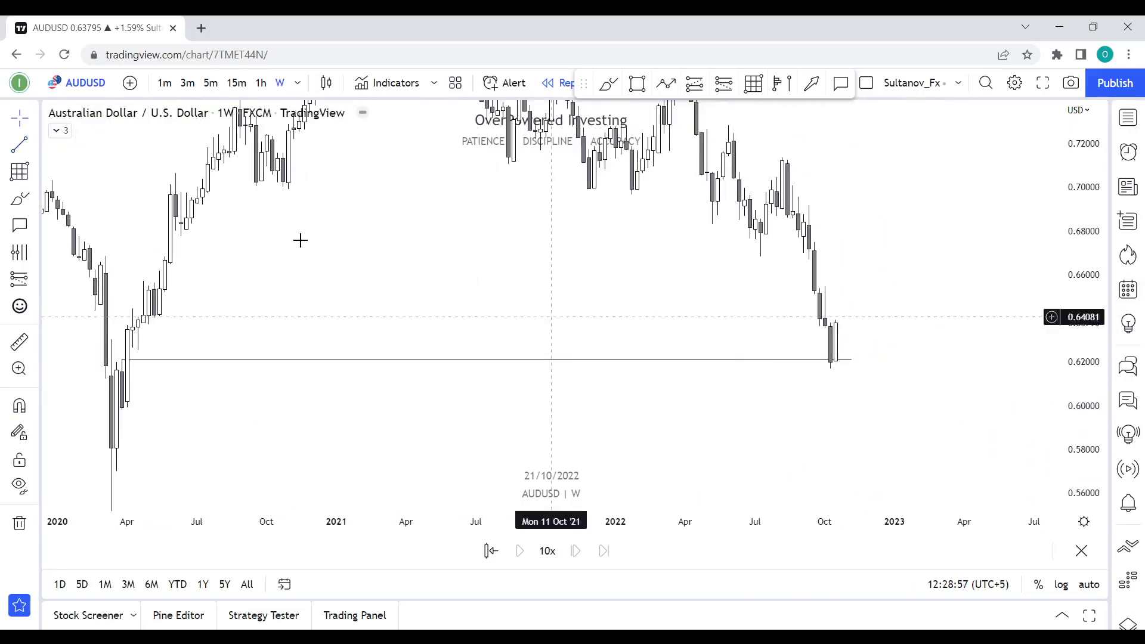
# Mark a Fibonacci zone with 0, 0.5 and 1 levels from 0.66699 to 0.65417, starting at the 12 September 2022 candle.
pyautogui.moveTo(942, 305); pyautogui.dragTo(824, 328)
pyautogui.scroll(3, 751, 353)
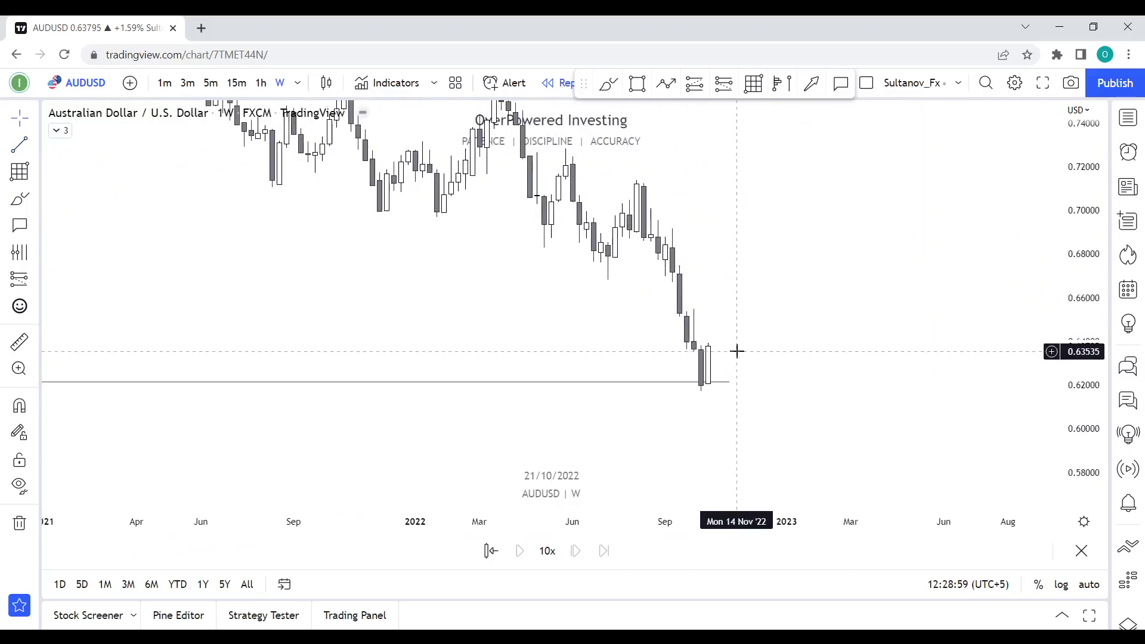
pyautogui.moveTo(1093, 467); pyautogui.dragTo(1066, 353)
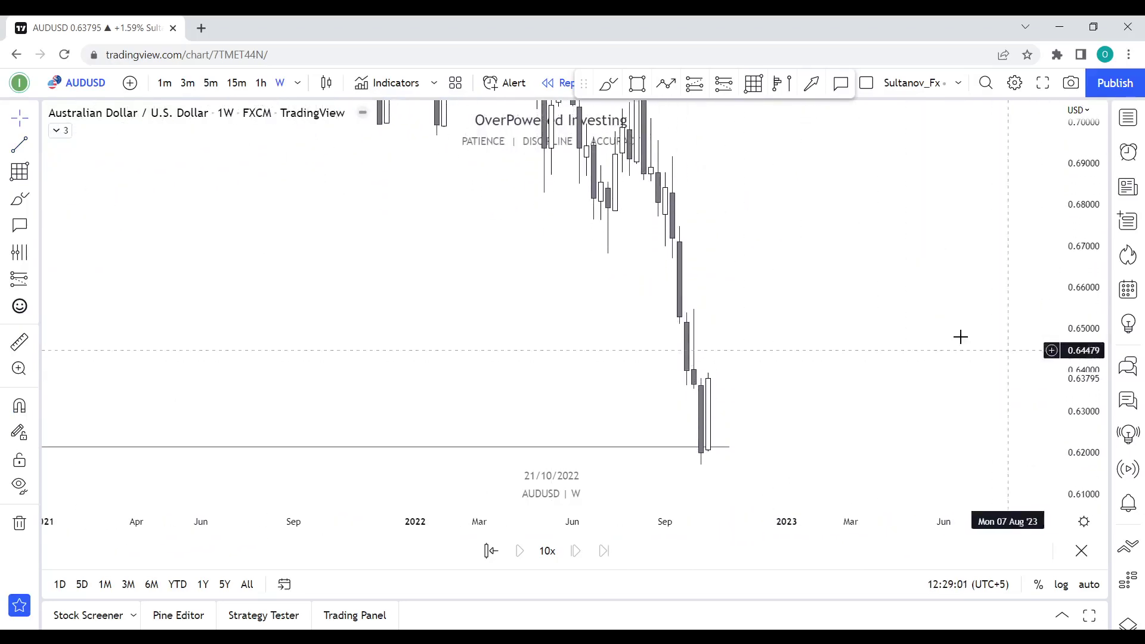
pyautogui.click(756, 85)
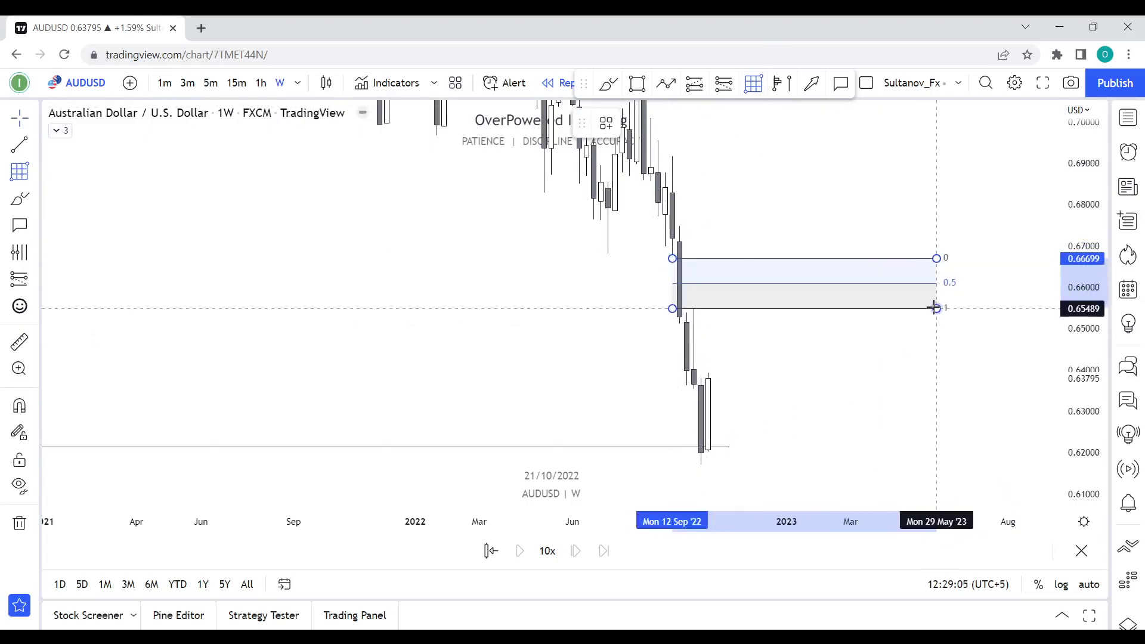
pyautogui.click(929, 312)
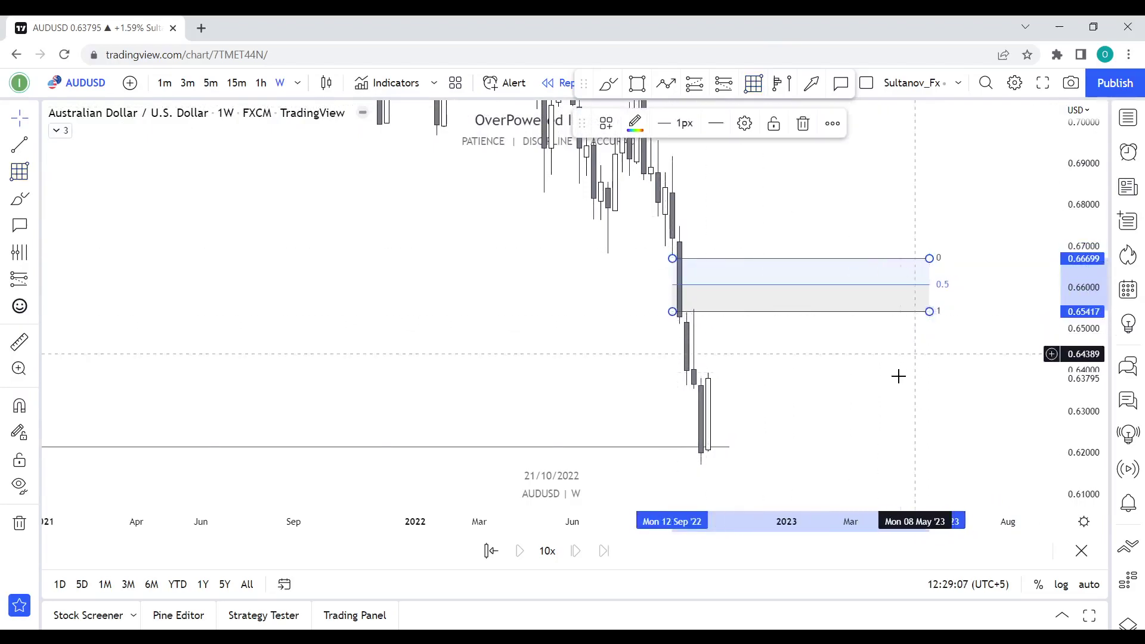
pyautogui.click(896, 377)
pyautogui.moveTo(815, 389); pyautogui.dragTo(798, 364)
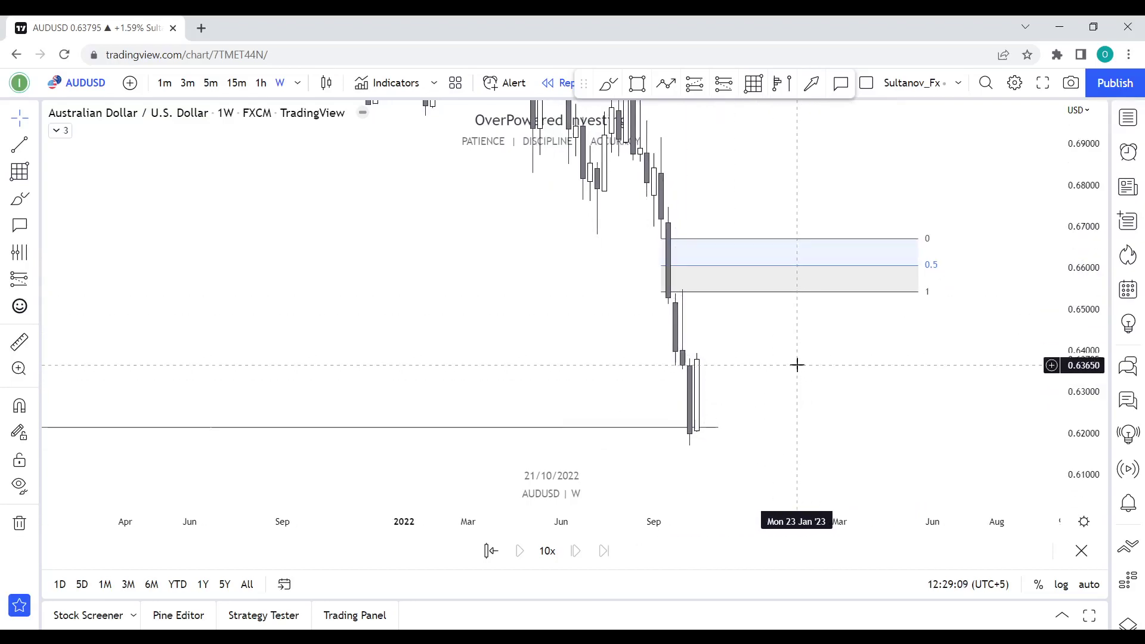
# Switch to the daily timeframe and refine the zone to begin at the late-September candles with its lower edge at about 0.657.
pyautogui.write('1d')
pyautogui.press('Return')
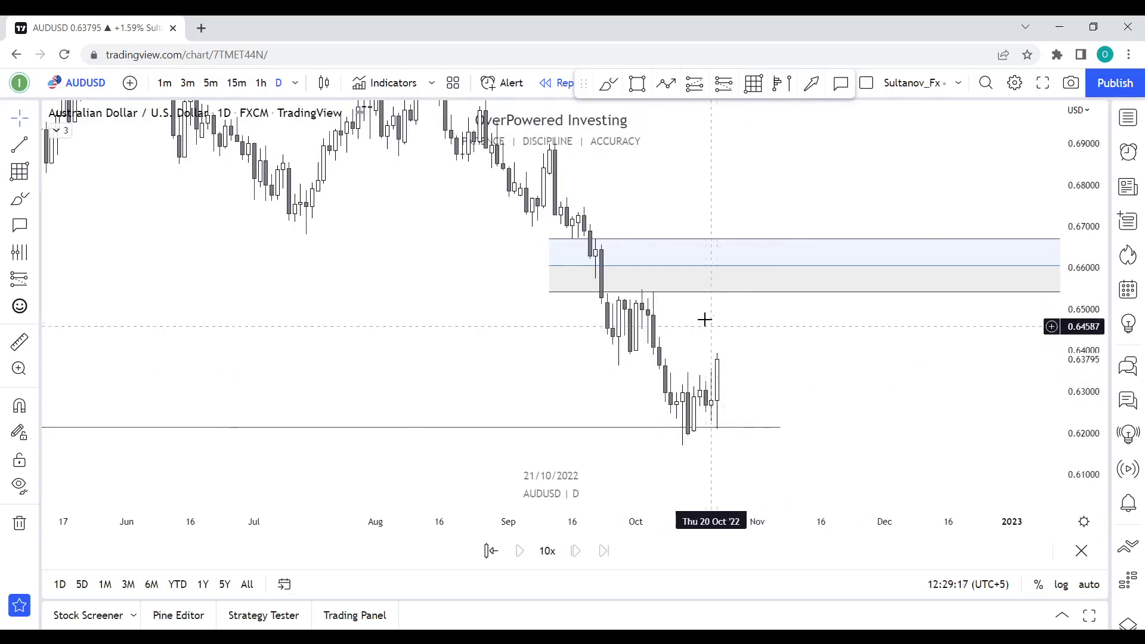
pyautogui.click(550, 293)
pyautogui.moveTo(549, 293); pyautogui.dragTo(596, 279)
pyautogui.moveTo(596, 239)
pyautogui.mouseDown()
pyautogui.moveTo(597, 249)
pyautogui.moveTo(599, 239)
pyautogui.mouseUp()
pyautogui.click(790, 376)
pyautogui.moveTo(790, 376); pyautogui.dragTo(736, 352)
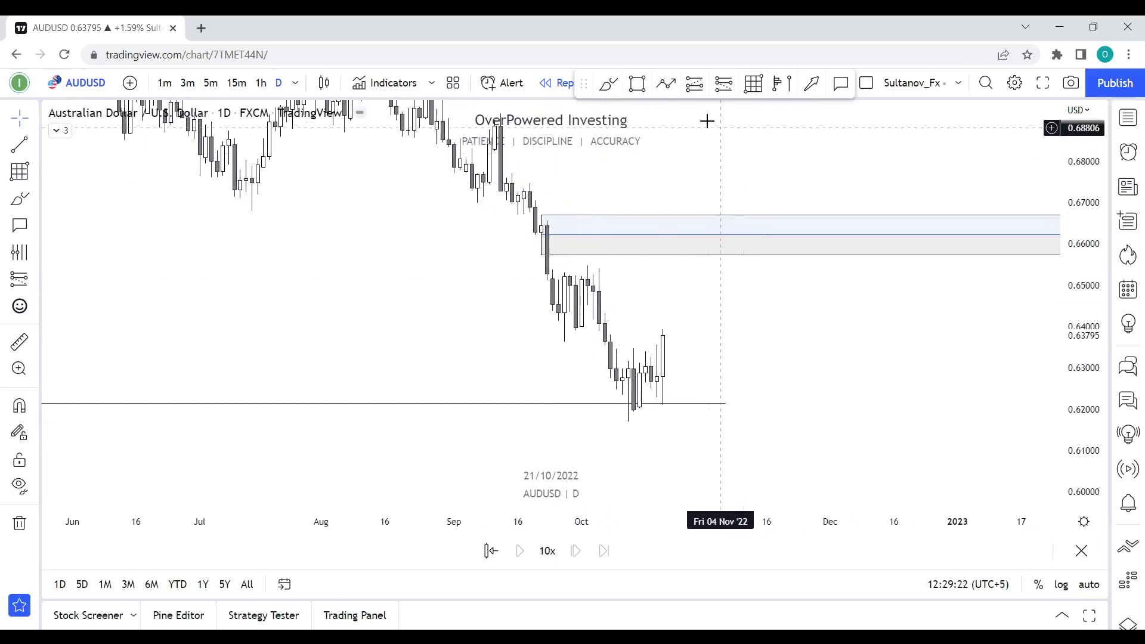
# Draw a projected path from about 0.635 up to 0.662, back to 0.652, up to 0.660, and down to about 0.604.
pyautogui.click(667, 83)
pyautogui.click(668, 348)
pyautogui.click(686, 235)
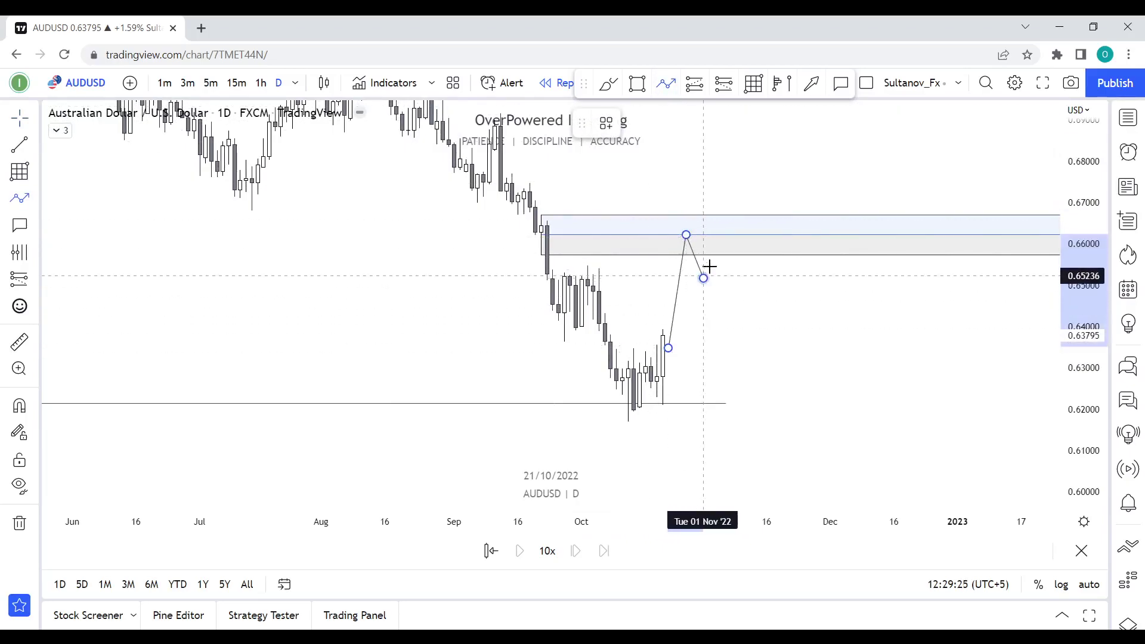
pyautogui.click(704, 277)
pyautogui.click(726, 244)
pyautogui.doubleClick(779, 476)
pyautogui.click(821, 407)
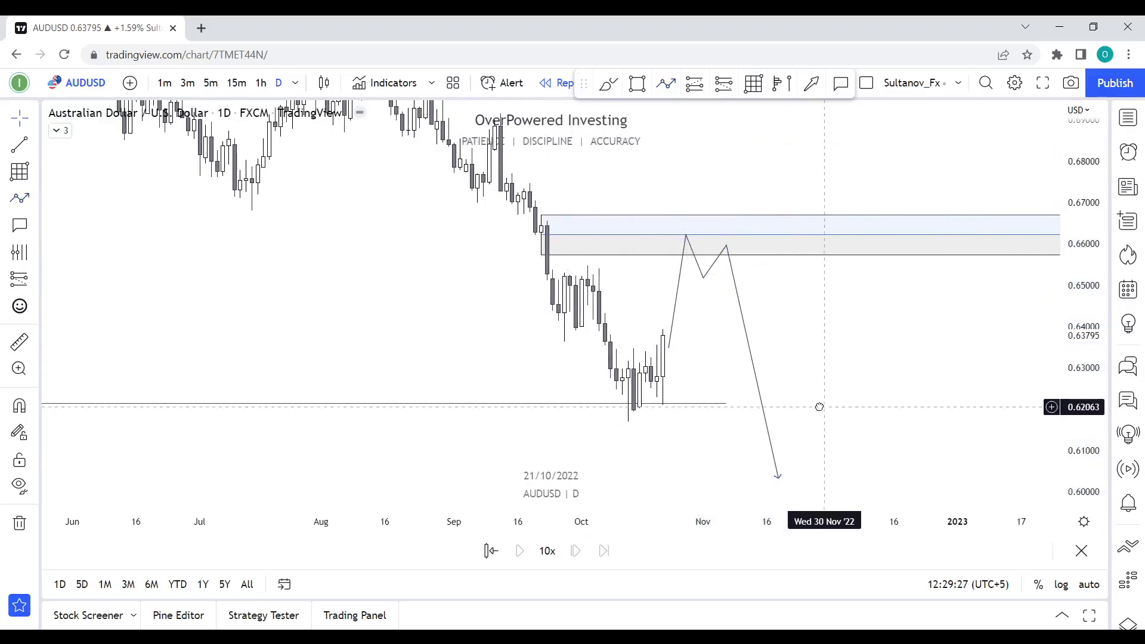
pyautogui.moveTo(821, 407); pyautogui.dragTo(815, 407)
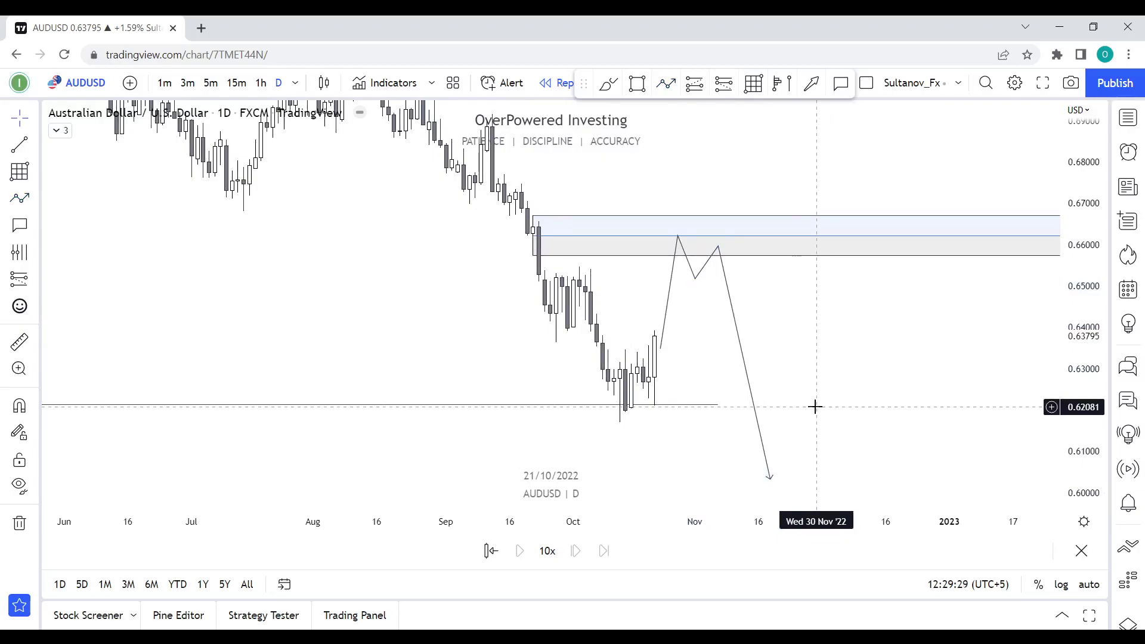
# Switch AUDUSD to the 4-hour timeframe and delete the projected price path.
pyautogui.write('4h')
pyautogui.press('Return')
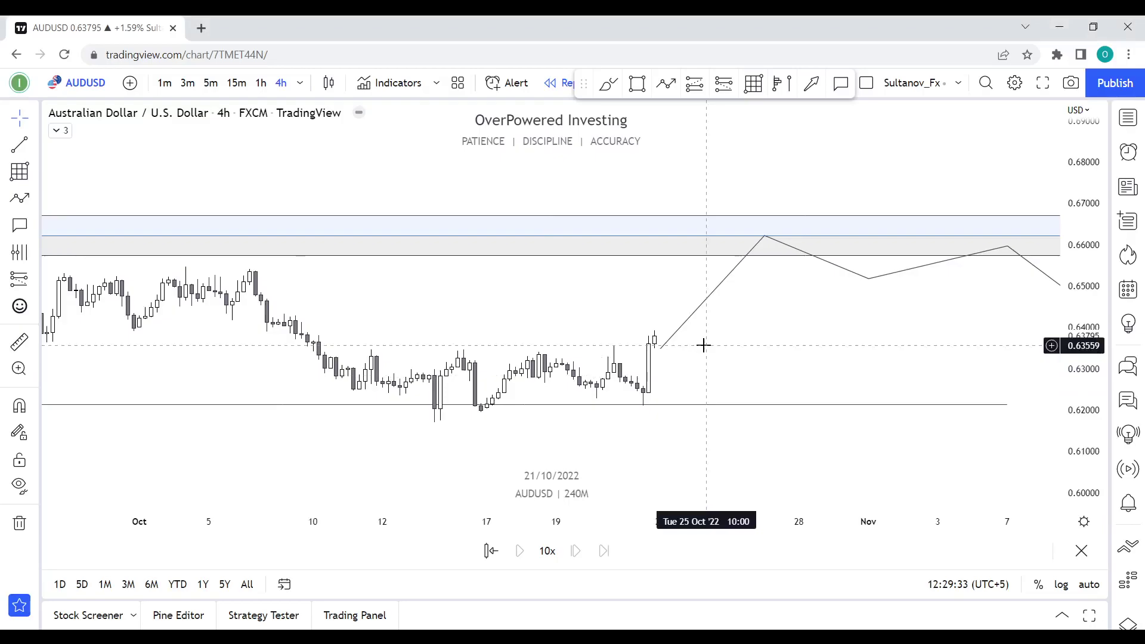
pyautogui.scroll(-4, 770, 337)
pyautogui.moveTo(868, 335); pyautogui.dragTo(841, 331)
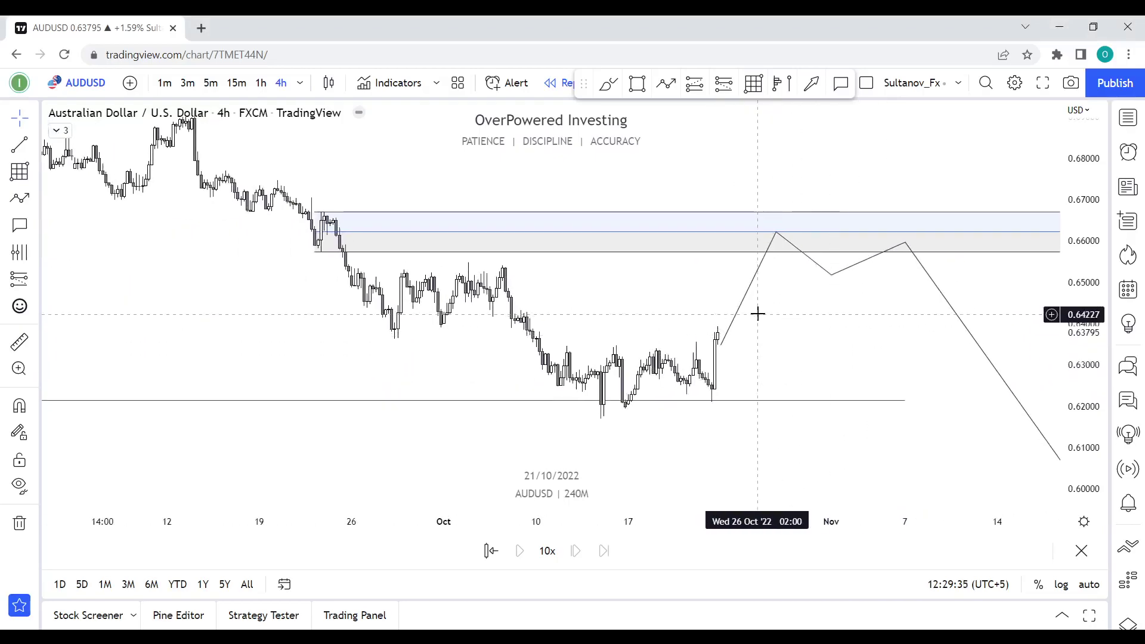
pyautogui.click(740, 310)
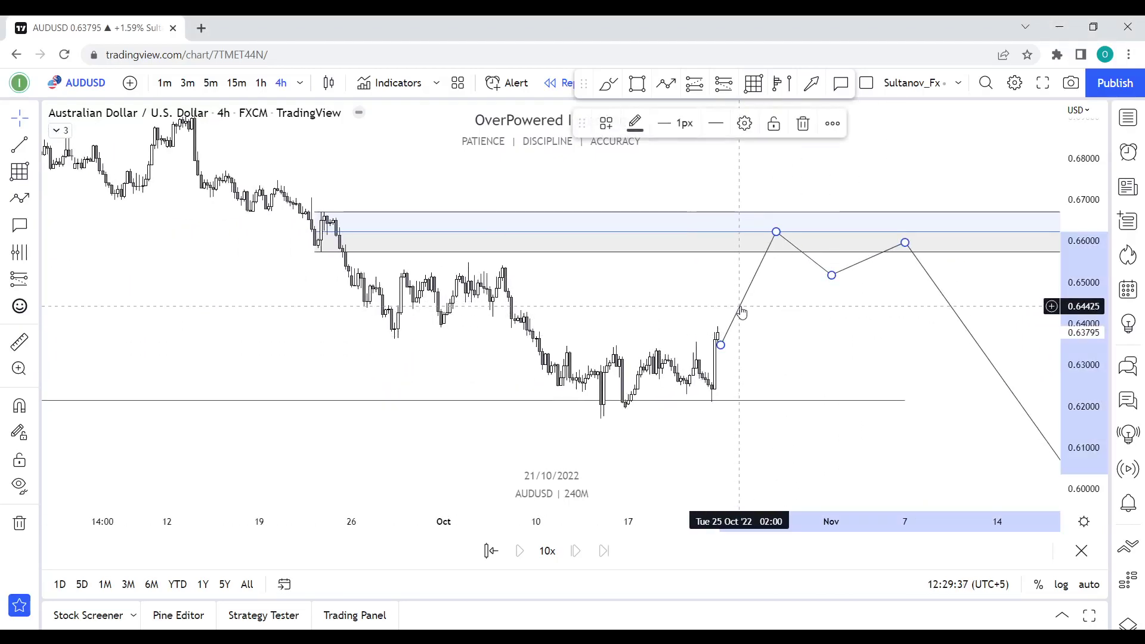
pyautogui.press('Delete')
pyautogui.scroll(-2, 740, 308)
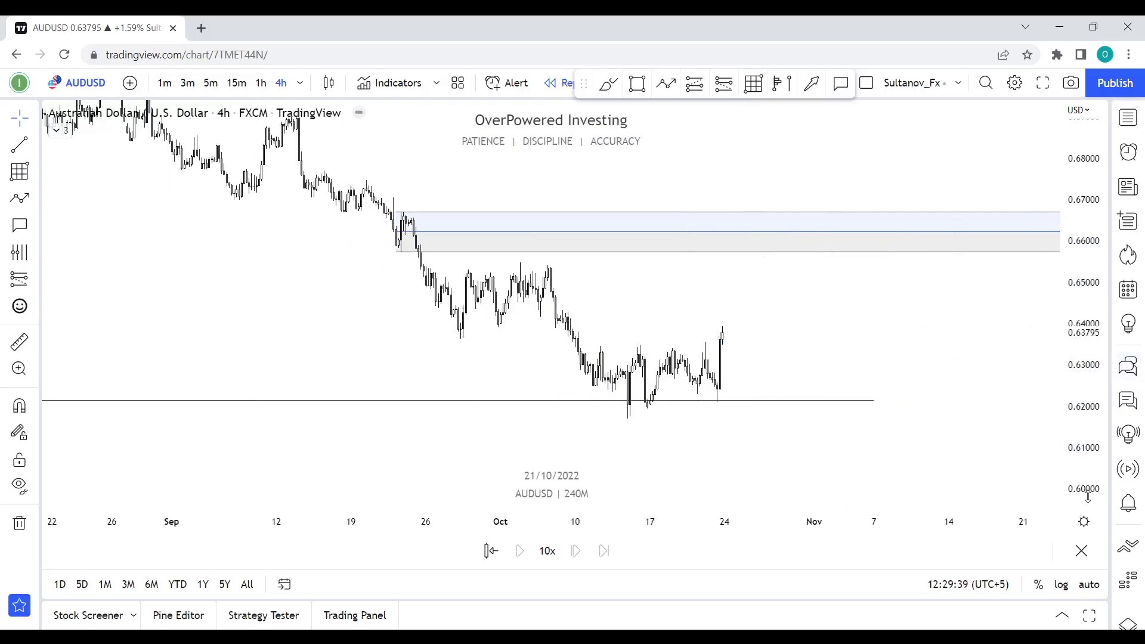
# Rewind the 4-hour chart in bar replay to the sharp bearish candle of 13 October 2022.
pyautogui.moveTo(1089, 496); pyautogui.dragTo(1089, 244)
pyautogui.moveTo(852, 521); pyautogui.dragTo(788, 522)
pyautogui.moveTo(787, 423); pyautogui.dragTo(834, 237)
pyautogui.scroll(5, 749, 256)
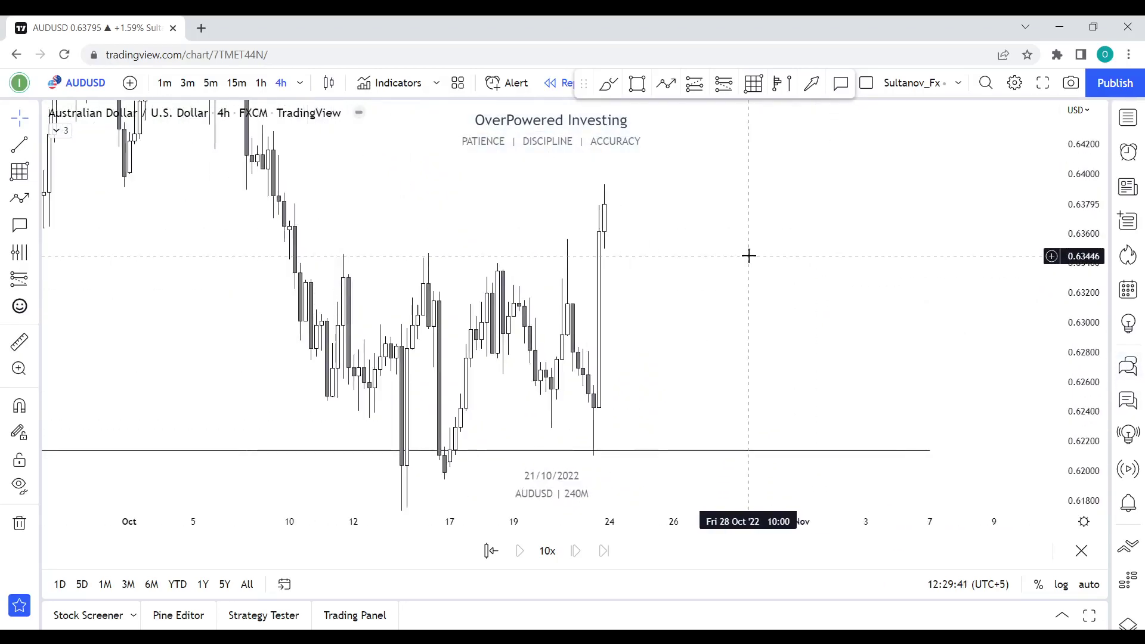
pyautogui.moveTo(750, 256); pyautogui.dragTo(845, 192)
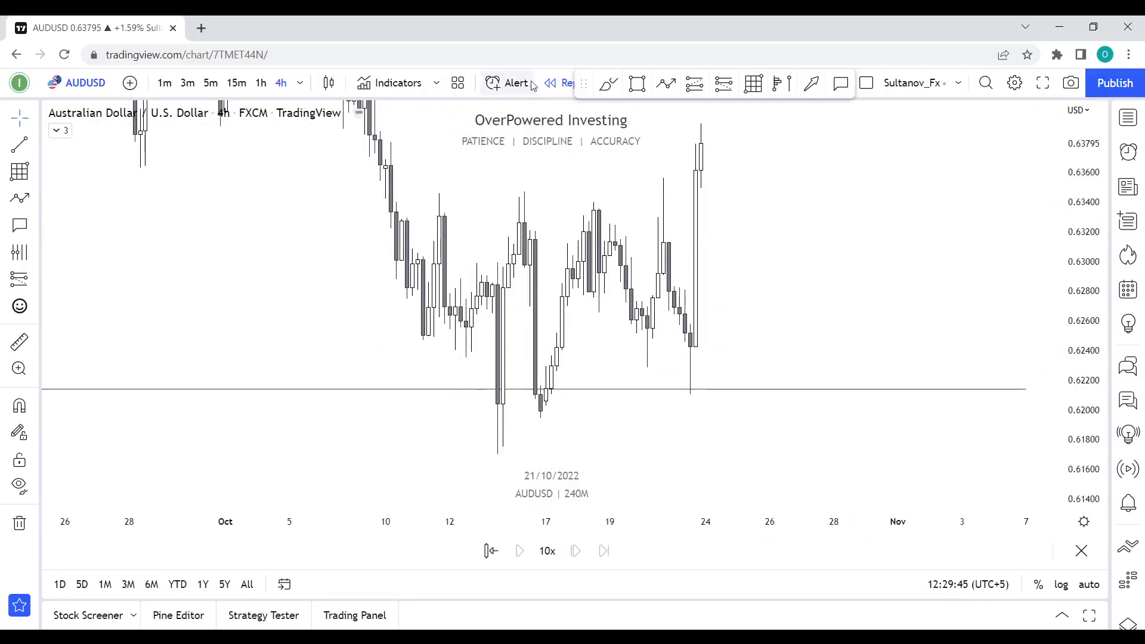
pyautogui.click(488, 552)
pyautogui.click(503, 396)
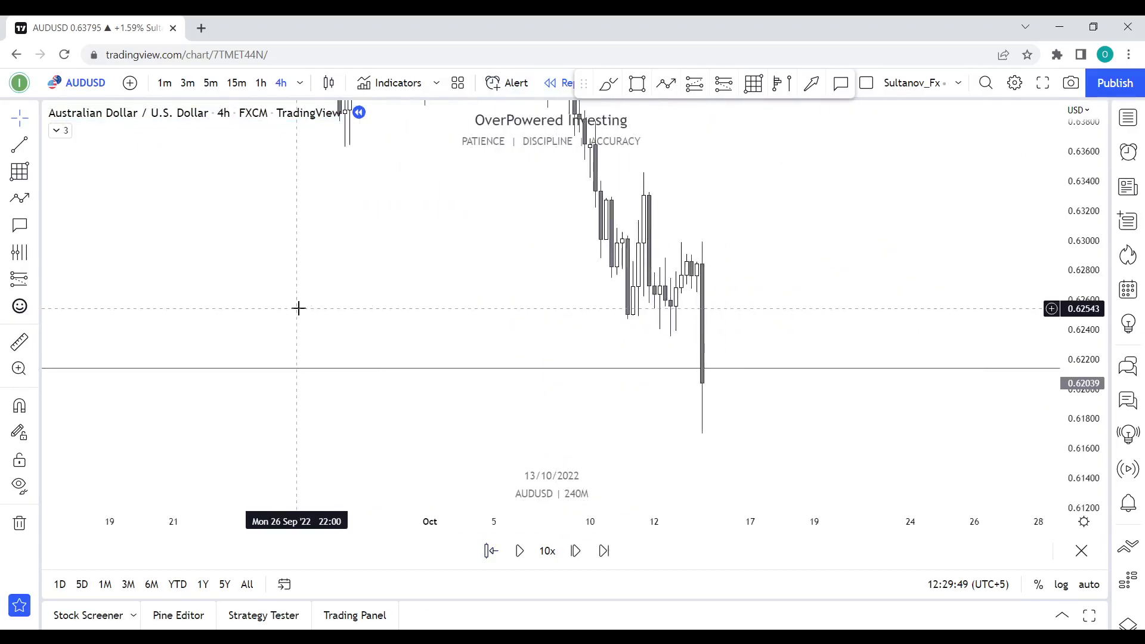
# Check the replayed drop on the 2-hour timeframe, then return to the 4-hour timeframe.
pyautogui.write('2H')
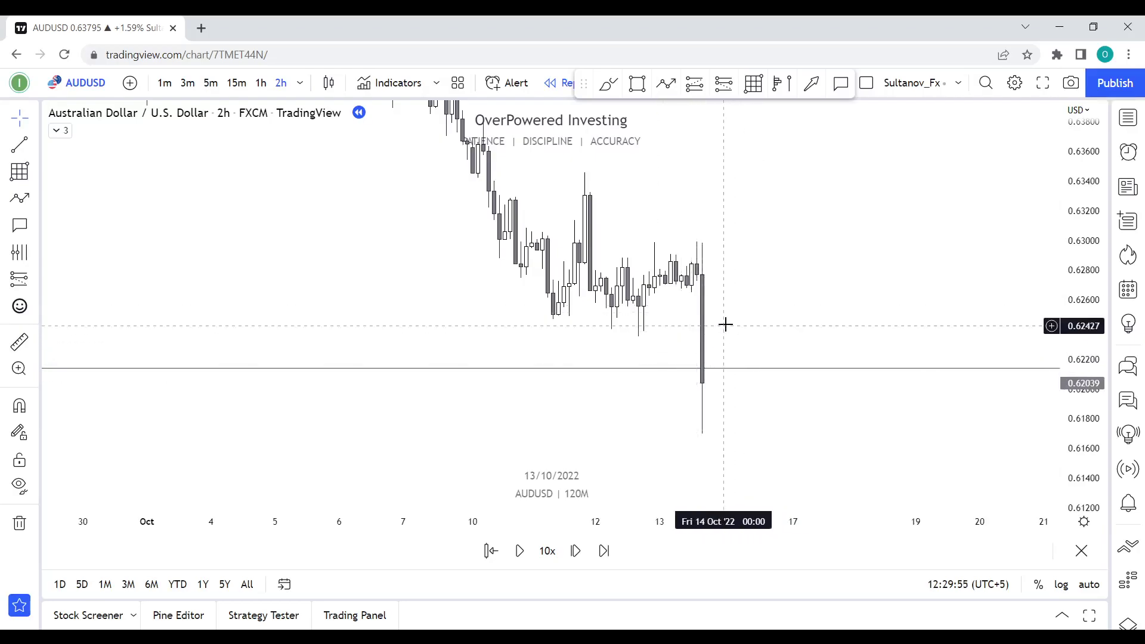
pyautogui.write('4h')
pyautogui.press('Return')
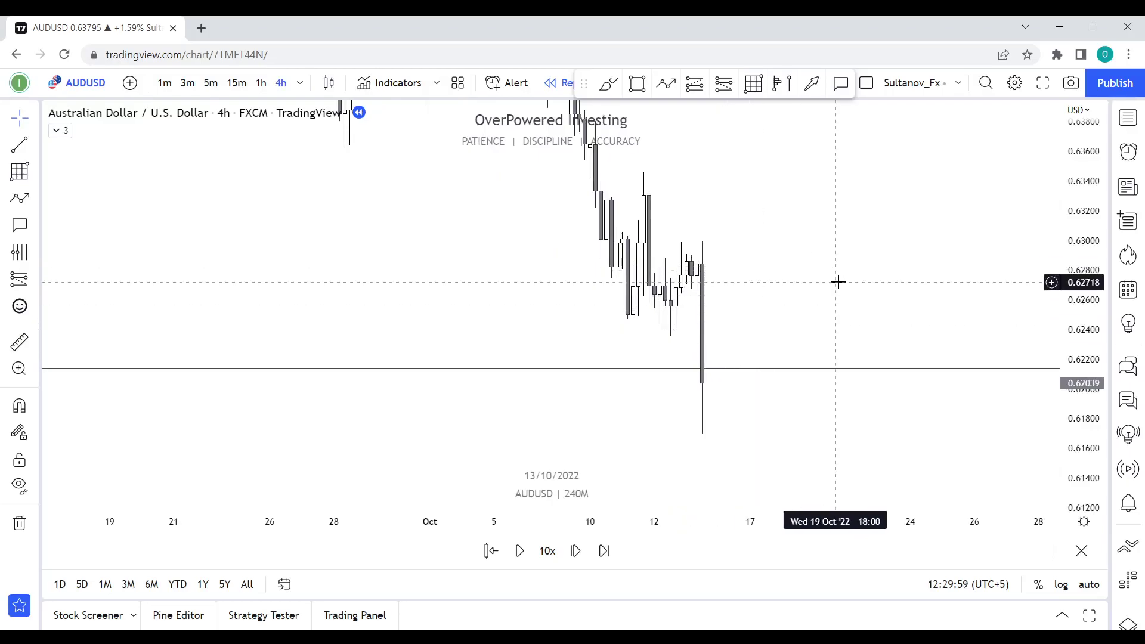
# Exit bar replay mode and return to the current AUDUSD price data.
pyautogui.moveTo(816, 294); pyautogui.dragTo(700, 336)
pyautogui.click(558, 87)
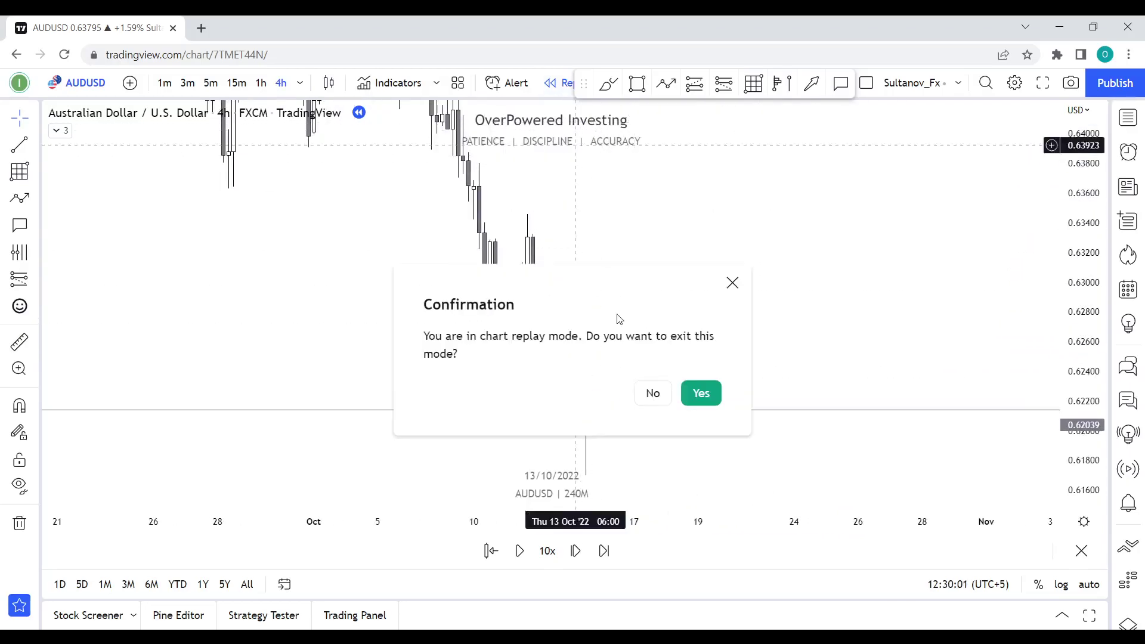
pyautogui.click(704, 402)
pyautogui.moveTo(691, 265); pyautogui.dragTo(408, 240)
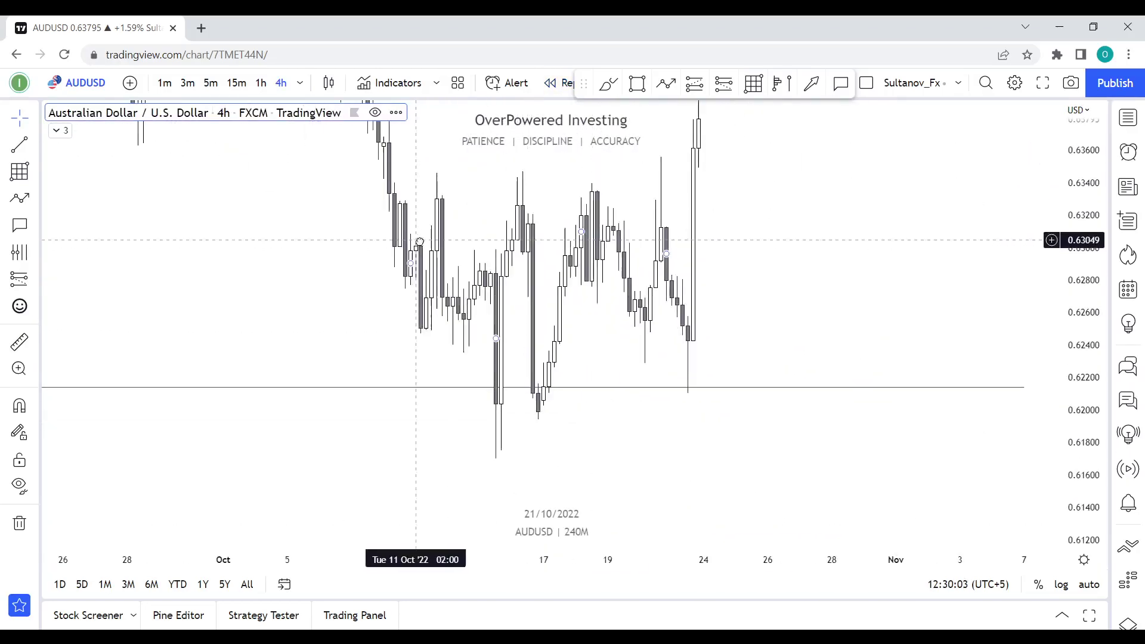
# Brush a horizontal line at about 0.624 and an ellipse around the mid-October spike lows, and delete both marks.
pyautogui.click(608, 83)
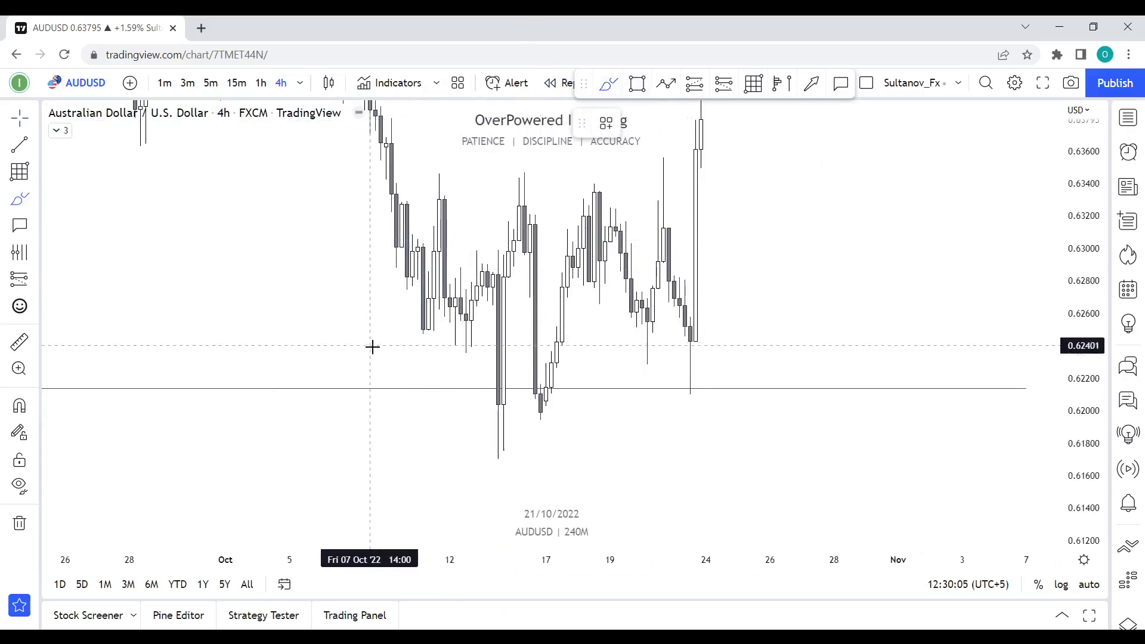
pyautogui.moveTo(380, 349); pyautogui.dragTo(445, 346)
pyautogui.moveTo(530, 347); pyautogui.dragTo(659, 339)
pyautogui.moveTo(581, 358)
pyautogui.mouseDown()
pyautogui.moveTo(517, 333)
pyautogui.moveTo(444, 326)
pyautogui.mouseUp()
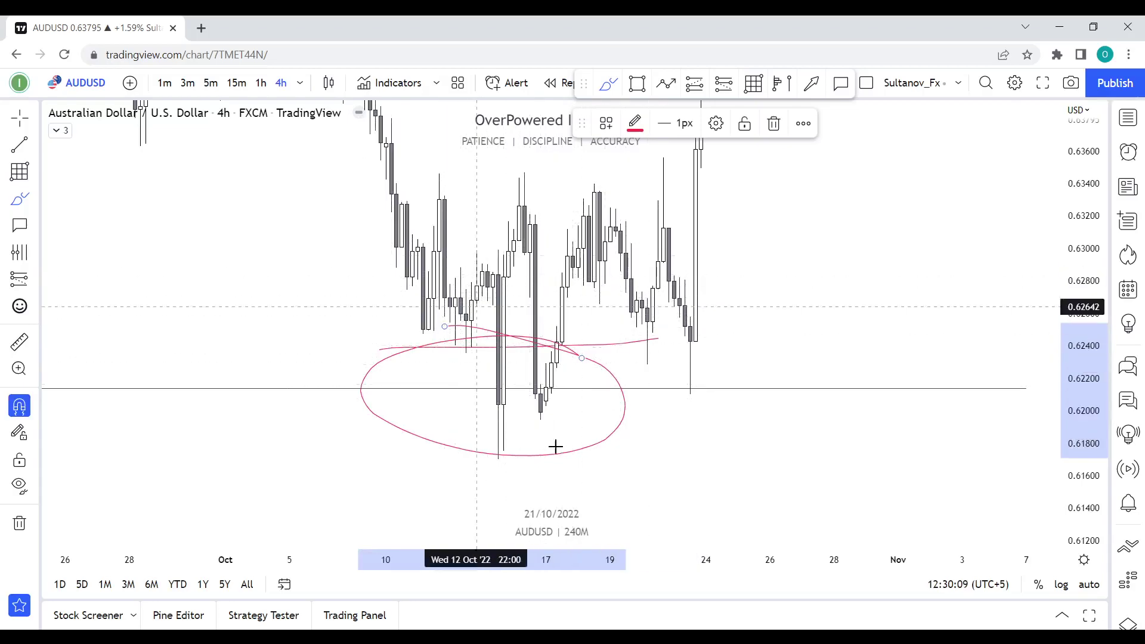
pyautogui.press('Delete')
pyautogui.moveTo(611, 297); pyautogui.dragTo(635, 457)
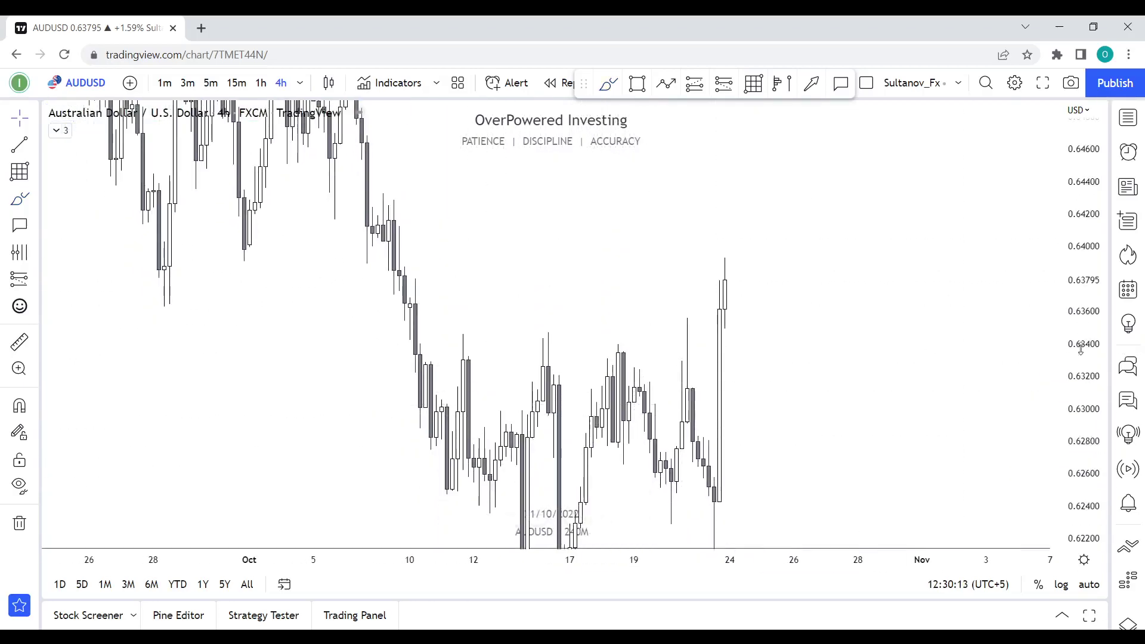
# Brush an arc over the early-October highs and a curve beneath the mid-October lows, and delete both marks.
pyautogui.moveTo(1081, 334); pyautogui.dragTo(1081, 525)
pyautogui.scroll(-5, 791, 386)
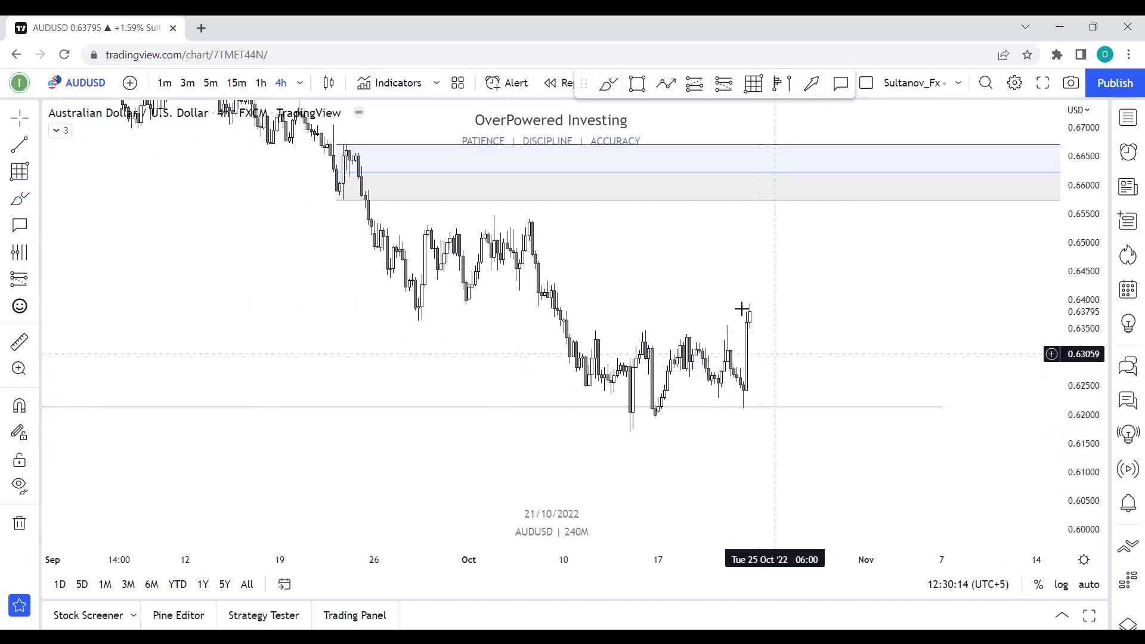
pyautogui.click(608, 88)
pyautogui.click(504, 218)
pyautogui.click(569, 240)
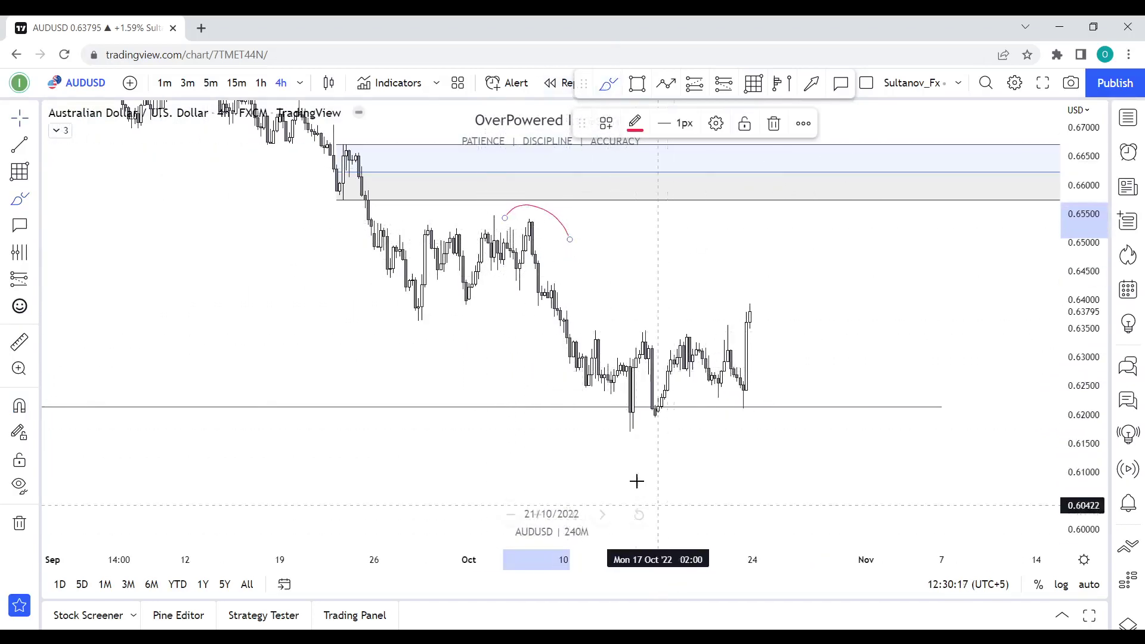
pyautogui.moveTo(579, 422); pyautogui.dragTo(684, 431)
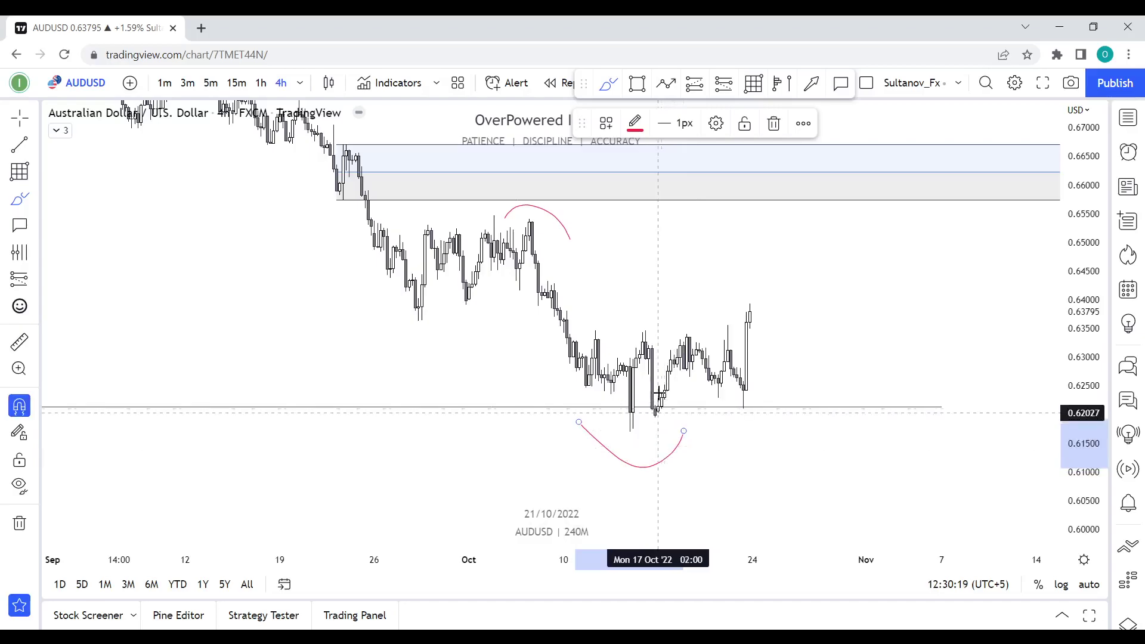
pyautogui.press('Delete')
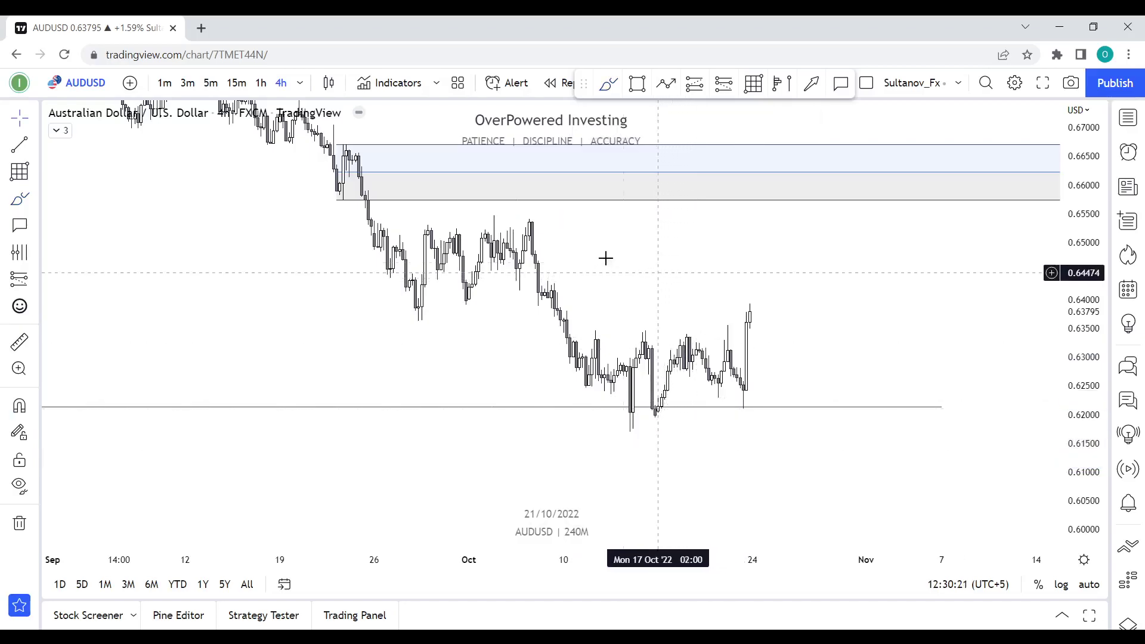
# Draw a Fibonacci retracement from the 4 October high at 0.65473 down to the mid-October low at about 0.617.
pyautogui.hotkey('alt', 'f')
pyautogui.click(494, 213)
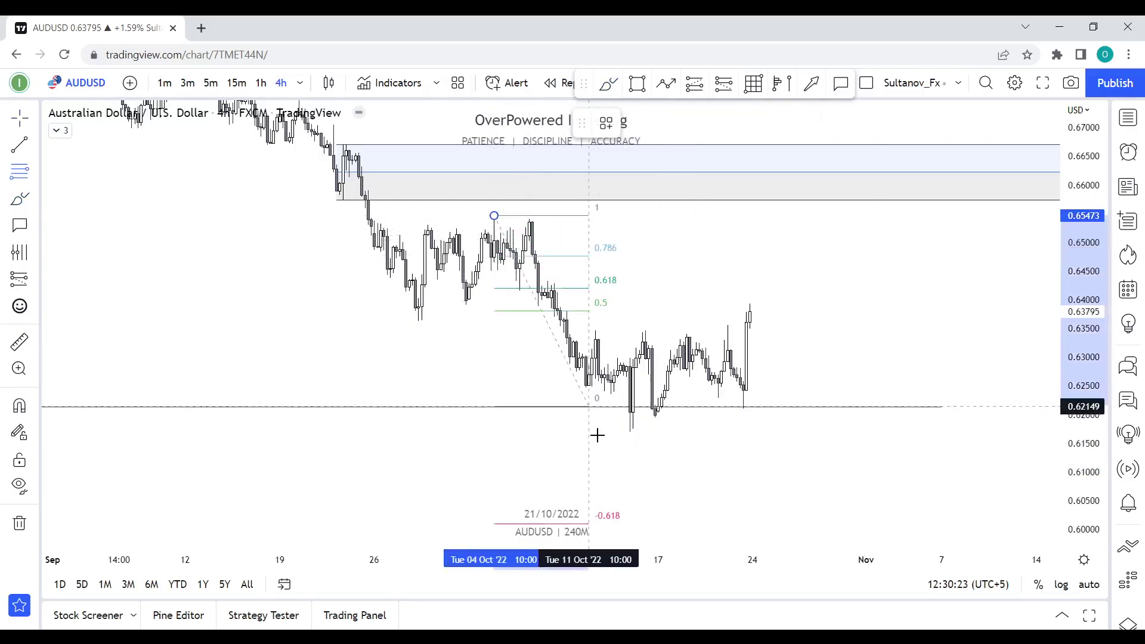
pyautogui.click(627, 440)
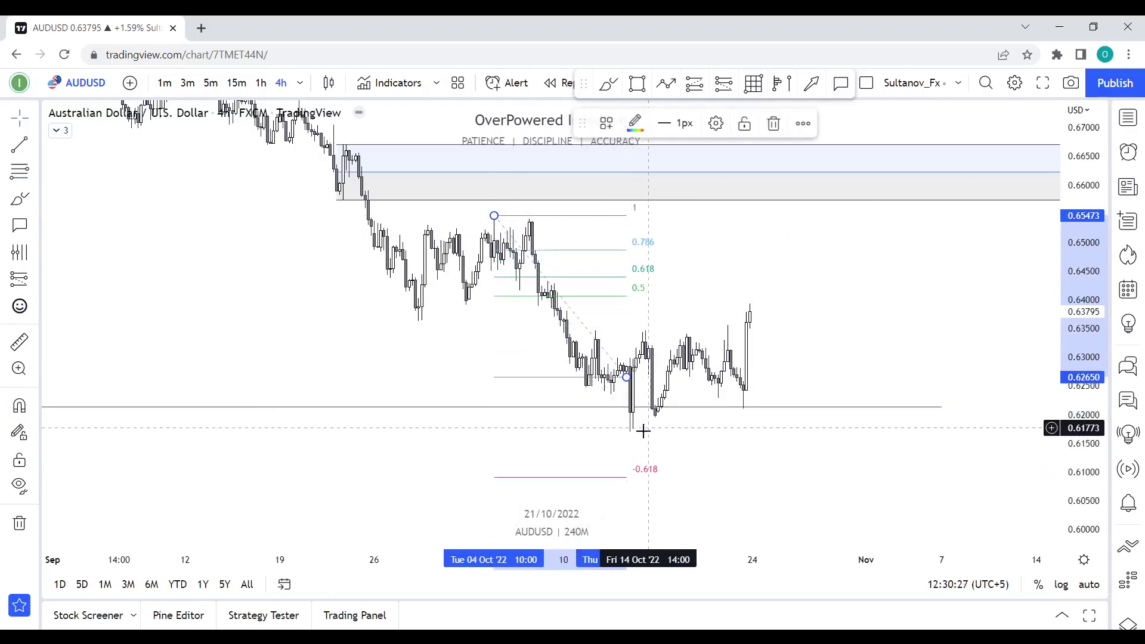
pyautogui.moveTo(627, 377); pyautogui.dragTo(655, 433)
pyautogui.click(664, 462)
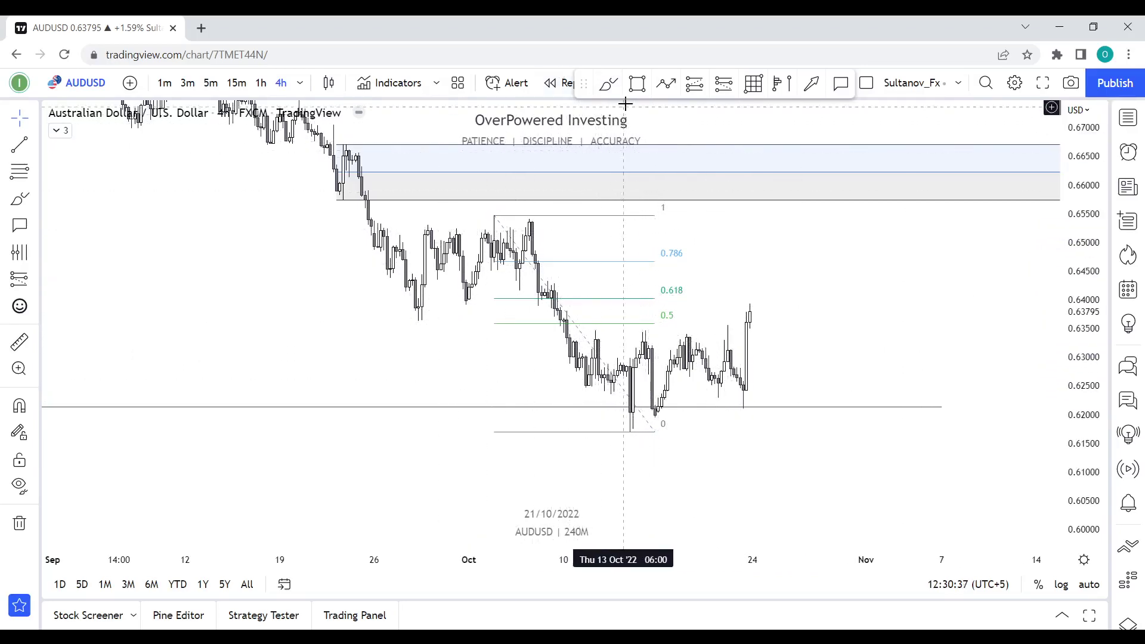
# Brush a line along the 0.786 retracement level and two projected bearish reversals, one from that level and one from the zone above.
pyautogui.click(610, 88)
pyautogui.moveTo(750, 319); pyautogui.dragTo(768, 253)
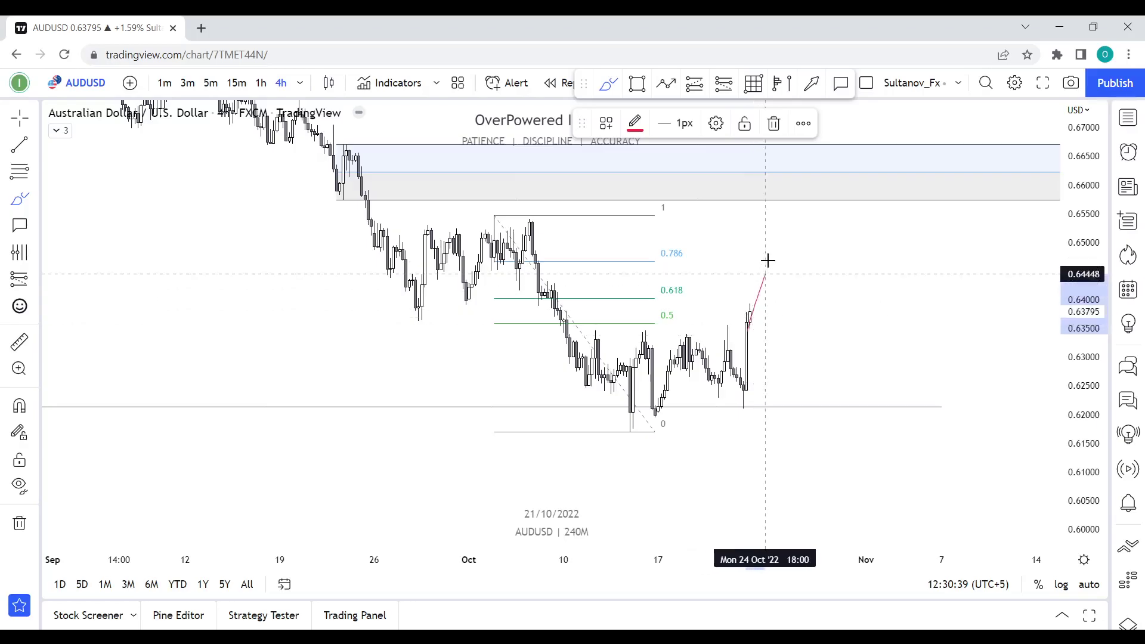
pyautogui.moveTo(500, 260)
pyautogui.mouseDown()
pyautogui.moveTo(800, 257)
pyautogui.moveTo(822, 376)
pyautogui.mouseUp()
pyautogui.moveTo(782, 213)
pyautogui.mouseDown()
pyautogui.moveTo(797, 158)
pyautogui.moveTo(838, 195)
pyautogui.moveTo(869, 354)
pyautogui.mouseUp()
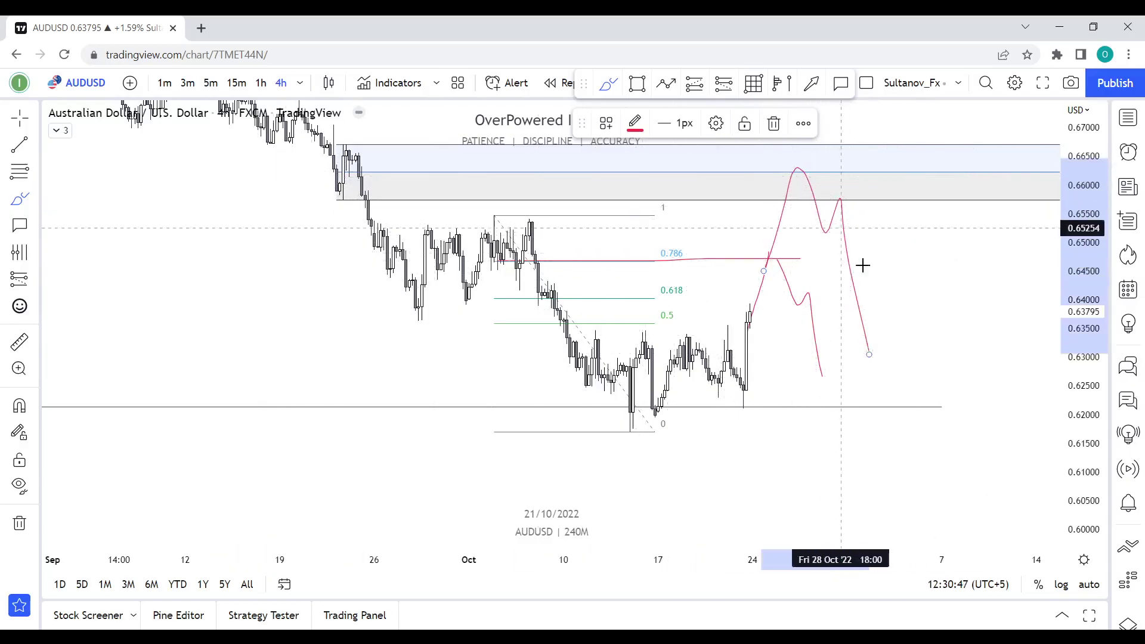
# Brush a third projected path rising above the zone to about 0.672, dropping to about 0.633 and rallying past 0.68.
pyautogui.moveTo(924, 366)
pyautogui.mouseDown()
pyautogui.moveTo(786, 448)
pyautogui.moveTo(782, 350)
pyautogui.mouseUp()
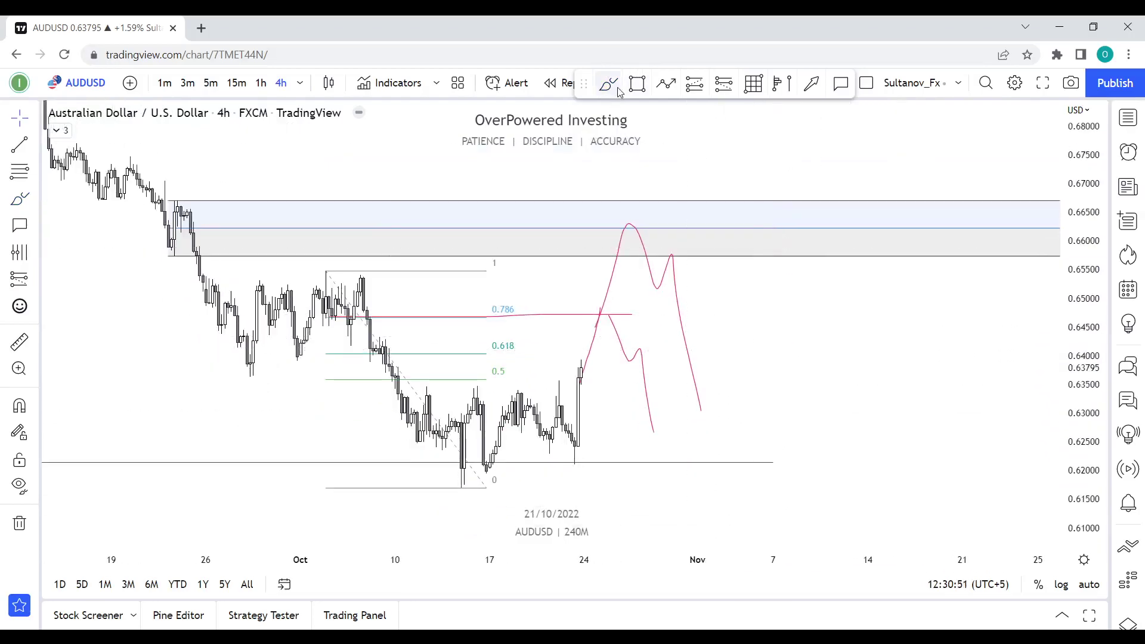
pyautogui.moveTo(568, 406)
pyautogui.mouseDown()
pyautogui.moveTo(659, 157)
pyautogui.moveTo(717, 401)
pyautogui.moveTo(913, 99)
pyautogui.mouseUp()
pyautogui.press('Escape')
pyautogui.moveTo(934, 163)
pyautogui.mouseDown()
pyautogui.moveTo(905, 234)
pyautogui.moveTo(806, 281)
pyautogui.moveTo(872, 179)
pyautogui.mouseUp()
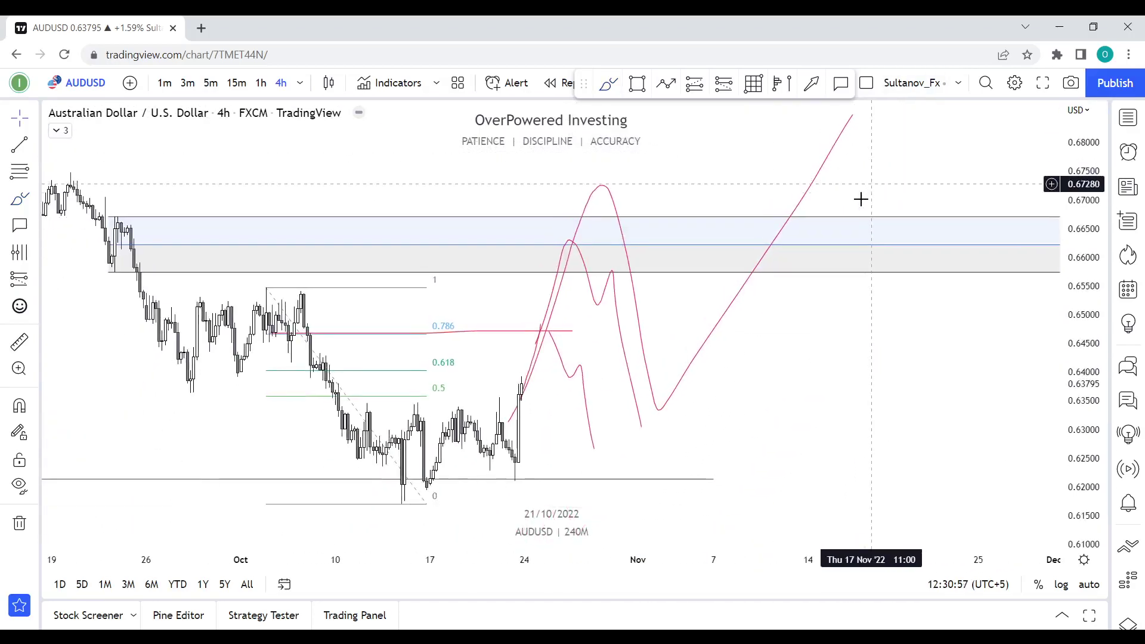
pyautogui.scroll(-4, 864, 197)
# Switch the chart to GBPUSD on the weekly timeframe.
pyautogui.press('Down')
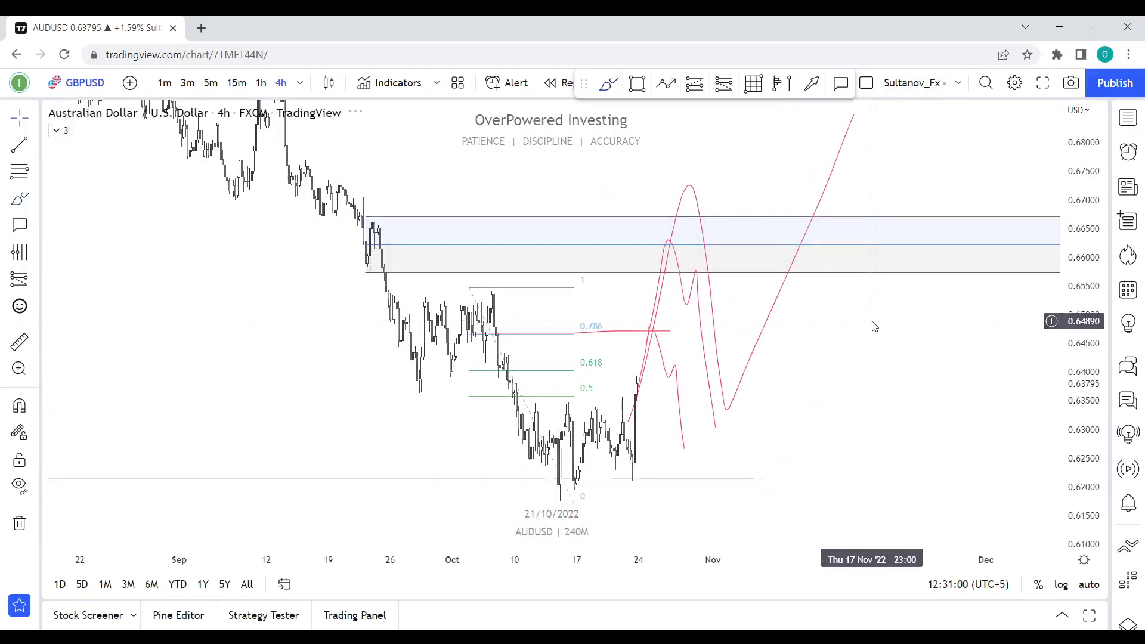
pyautogui.write('1w')
pyautogui.press('Return')
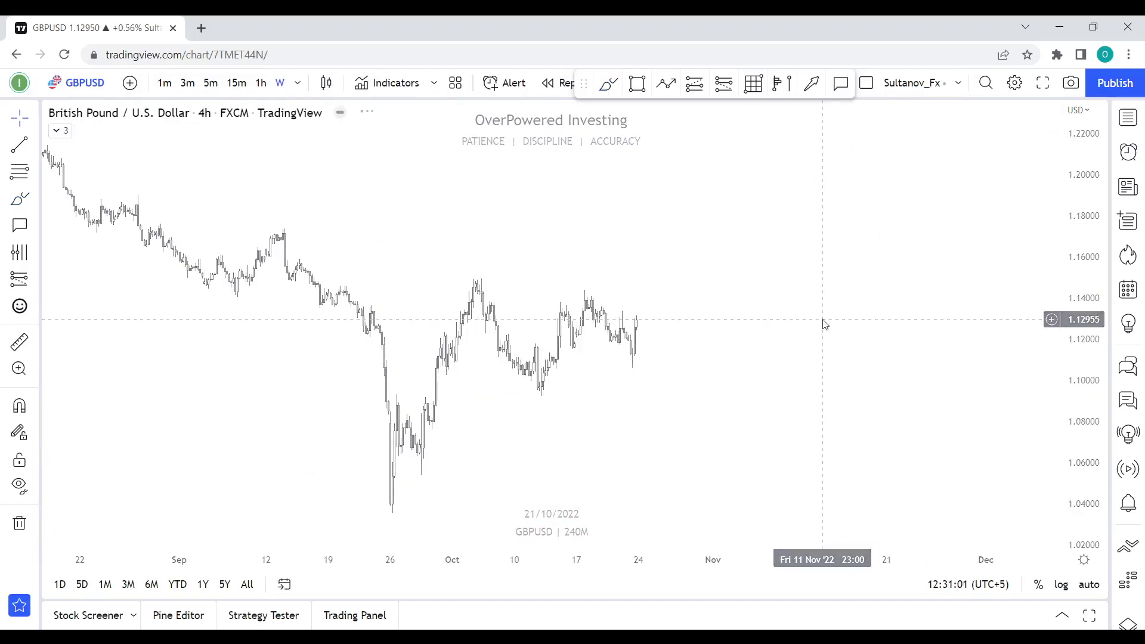
# Mark a Gann box zone from 1.135 to about 1.17, starting at the 12 September 2022 candle.
pyautogui.scroll(3, 651, 412)
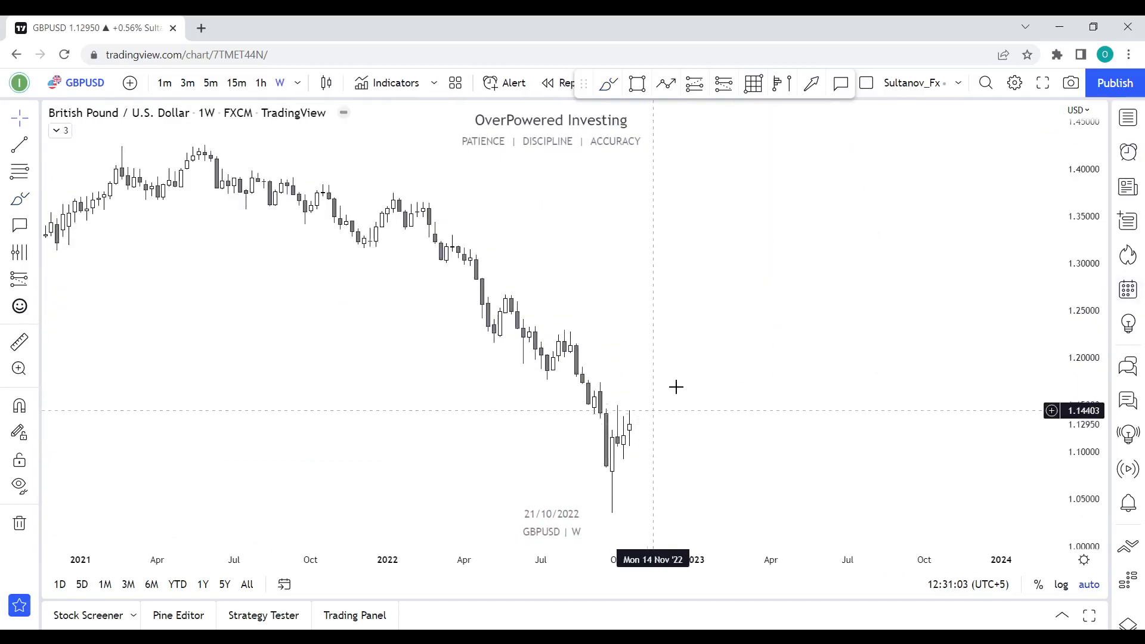
pyautogui.scroll(4, 599, 388)
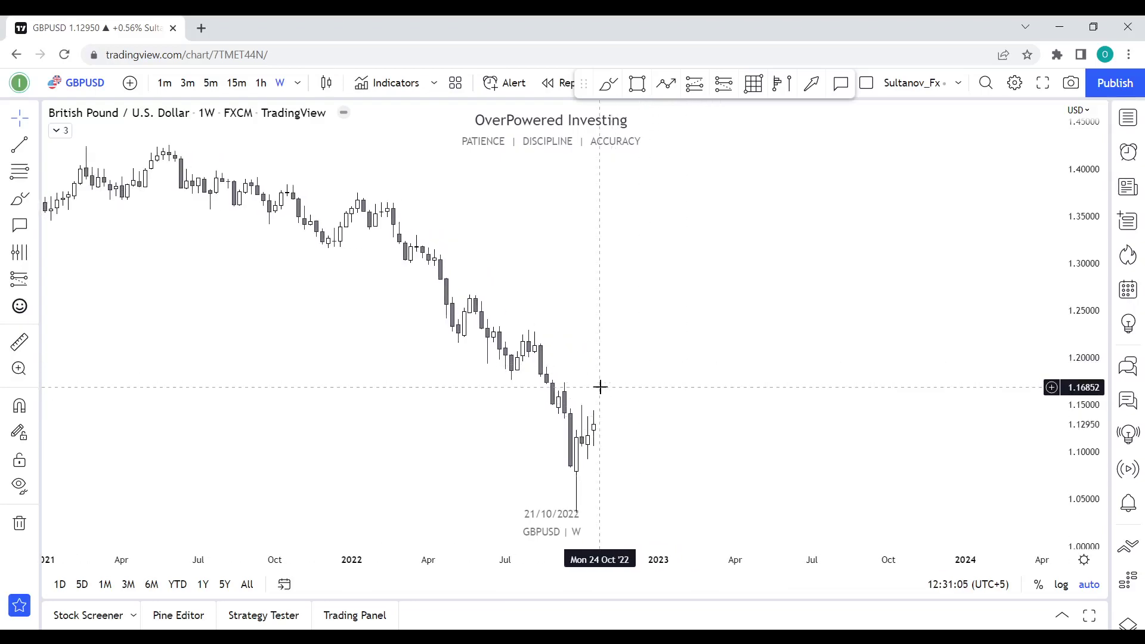
pyautogui.scroll(2, 601, 387)
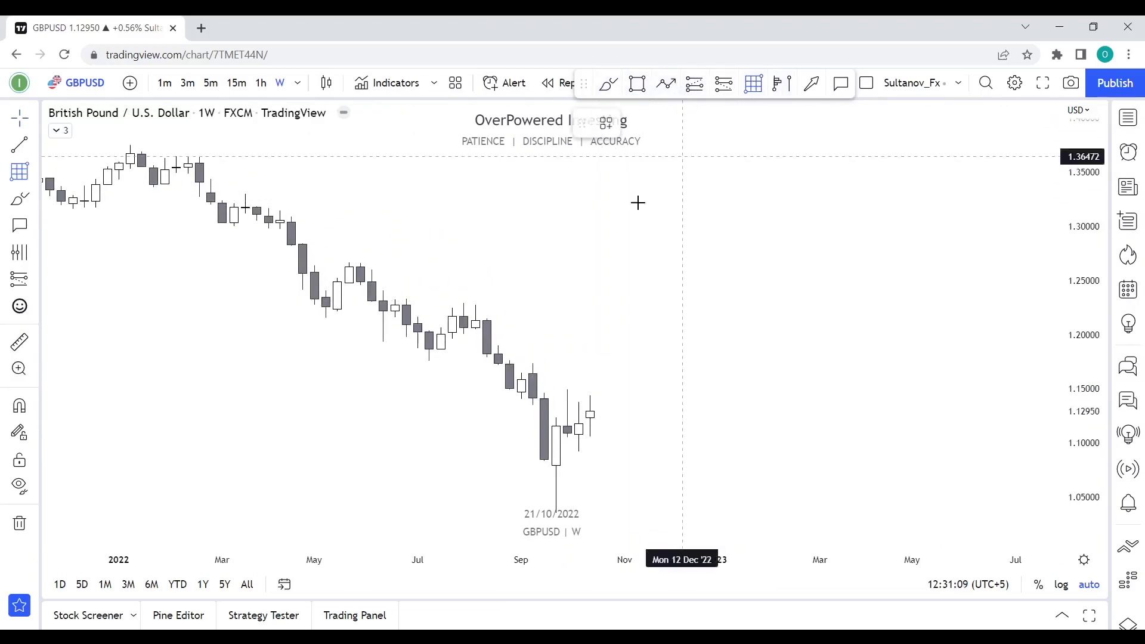
pyautogui.moveTo(532, 405)
pyautogui.mouseDown()
pyautogui.moveTo(800, 345)
pyautogui.moveTo(751, 364)
pyautogui.mouseUp()
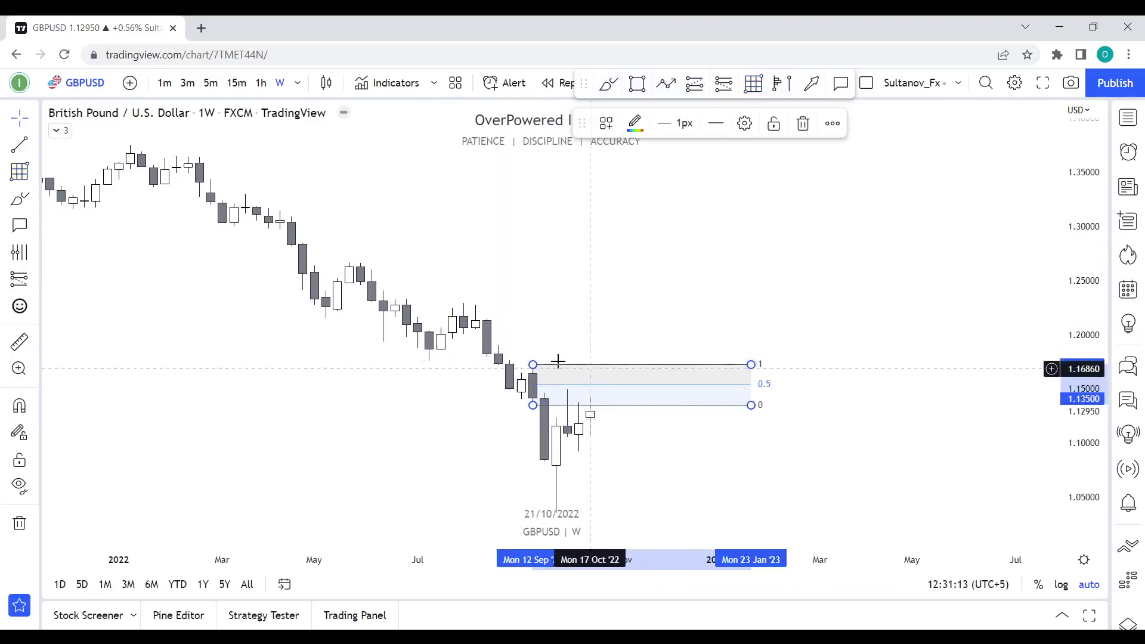
pyautogui.click(608, 160)
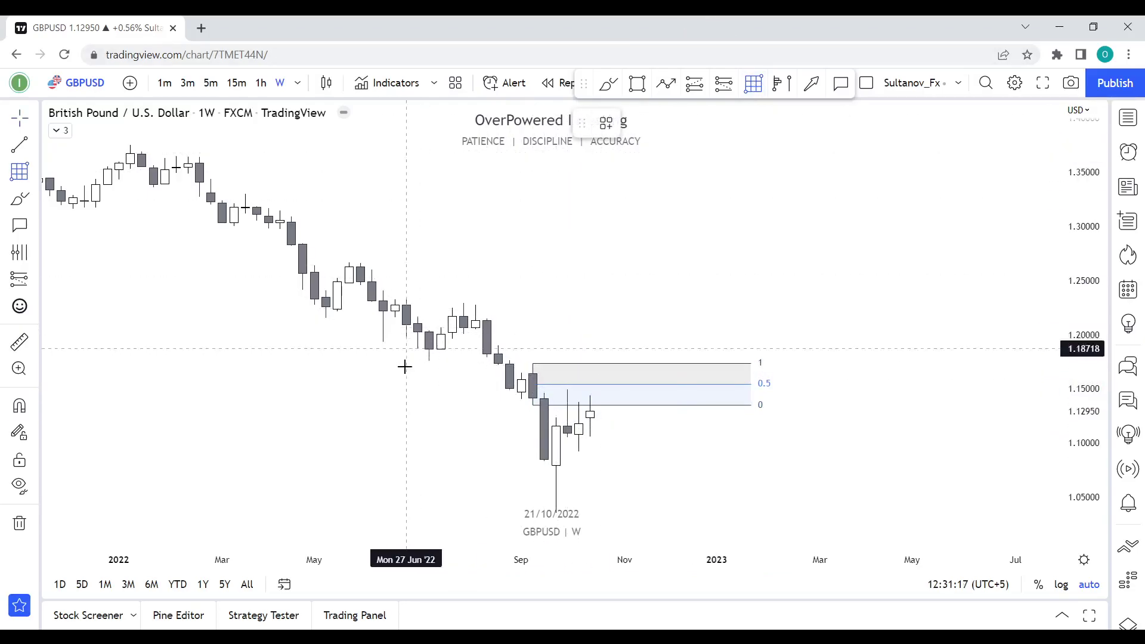
# Mark a second Gann box zone from about 1.20 to 1.23, starting at the 1 August 2022 candle.
pyautogui.moveTo(464, 334); pyautogui.dragTo(763, 306)
pyautogui.click(752, 308)
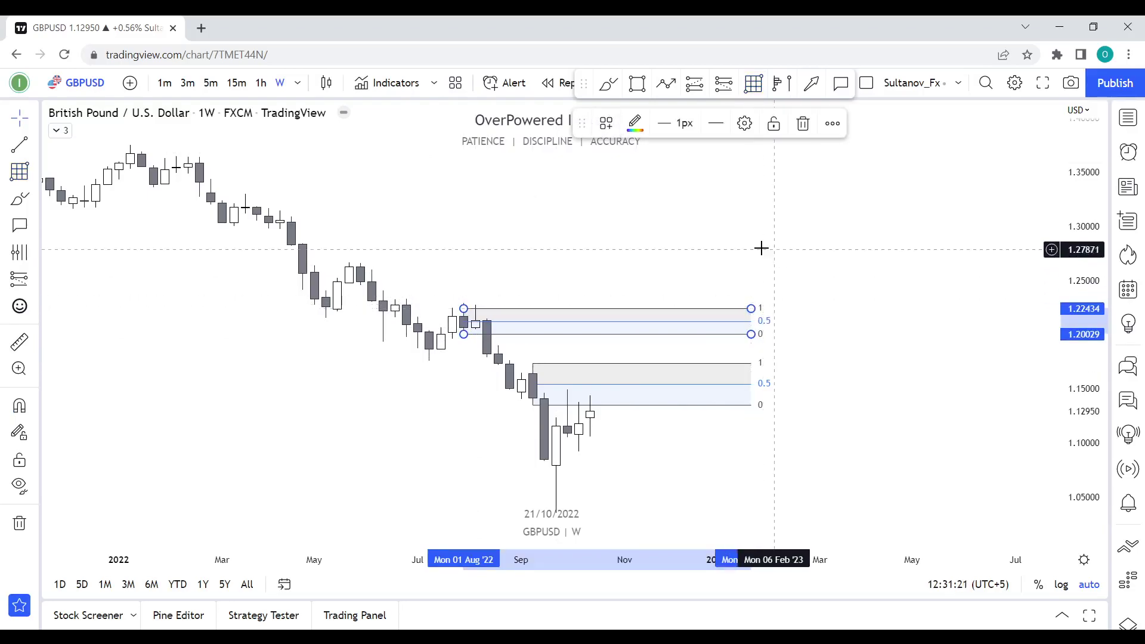
pyautogui.click(766, 248)
pyautogui.click(469, 317)
# Switch to the daily timeframe and raise the lower zone's bottom edge to about 1.16.
pyautogui.write('1D')
pyautogui.press('Return')
pyautogui.scroll(-3, 738, 324)
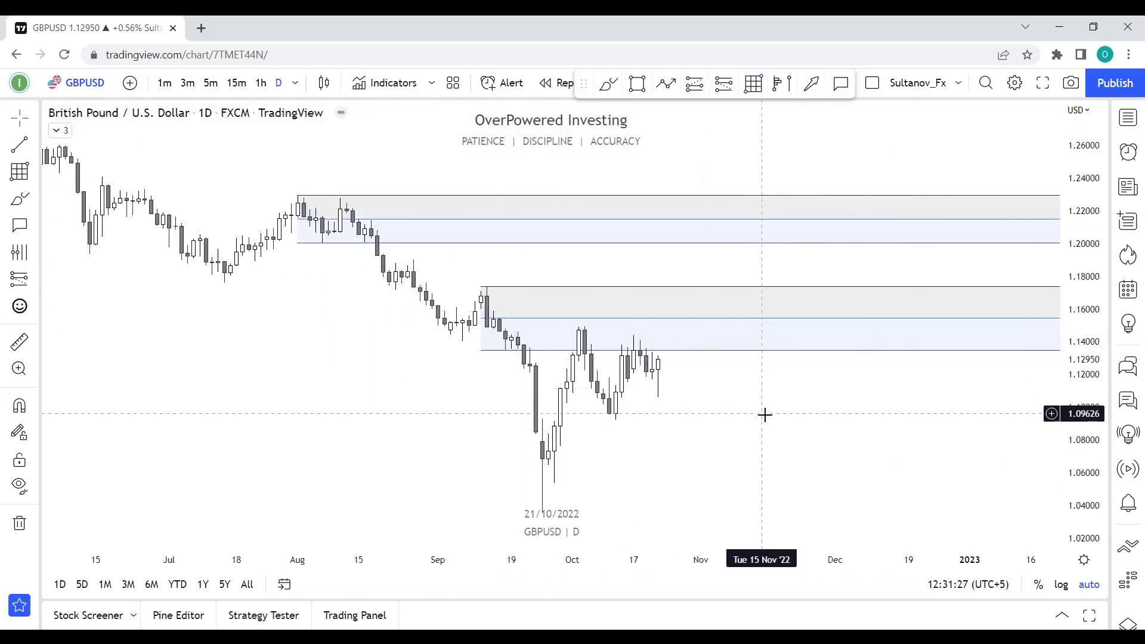
pyautogui.moveTo(764, 413); pyautogui.dragTo(785, 334)
pyautogui.moveTo(503, 356); pyautogui.dragTo(503, 314)
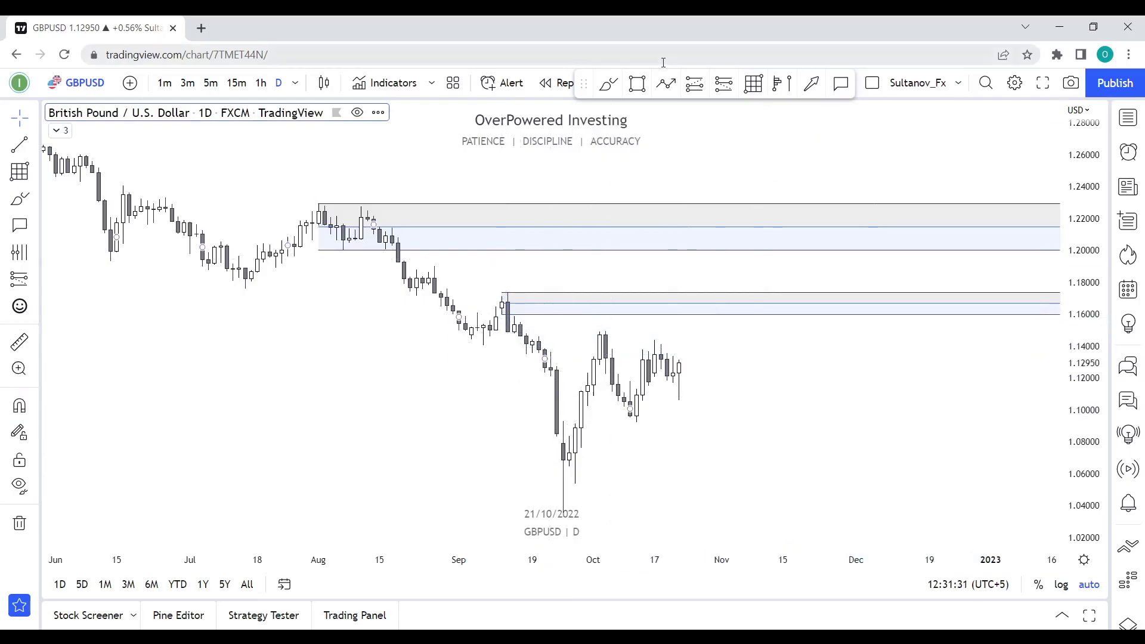
# Brush a converging triangle around the October swings, and try a projected rally through both zones.
pyautogui.moveTo(600, 321); pyautogui.dragTo(723, 364)
pyautogui.moveTo(634, 432)
pyautogui.mouseDown()
pyautogui.moveTo(727, 361)
pyautogui.moveTo(693, 319)
pyautogui.mouseUp()
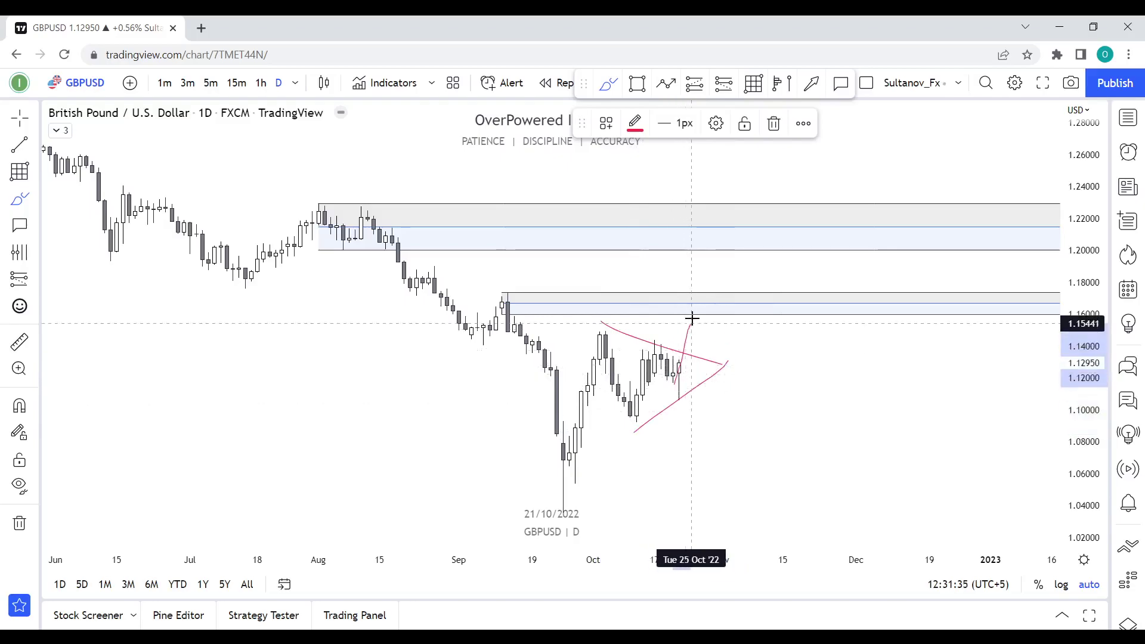
pyautogui.moveTo(710, 368); pyautogui.dragTo(790, 128)
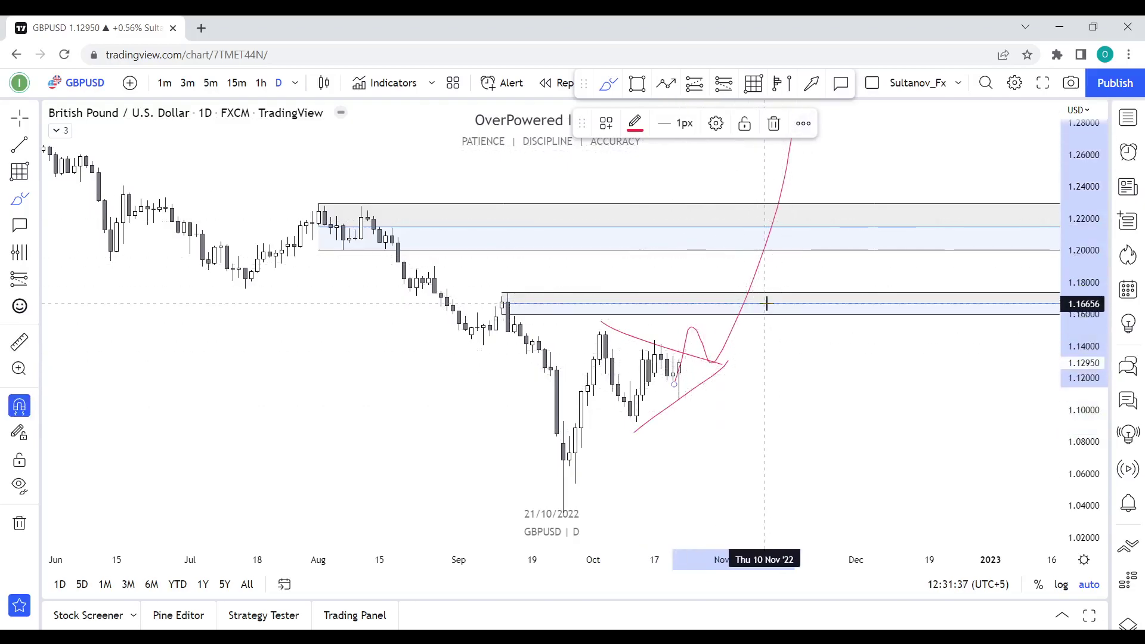
pyautogui.press('Delete')
# Brush a projected rise into the upper zone at about 1.21 followed by a drop to about 1.12.
pyautogui.moveTo(686, 373)
pyautogui.mouseDown()
pyautogui.moveTo(742, 218)
pyautogui.moveTo(785, 235)
pyautogui.moveTo(795, 383)
pyautogui.mouseUp()
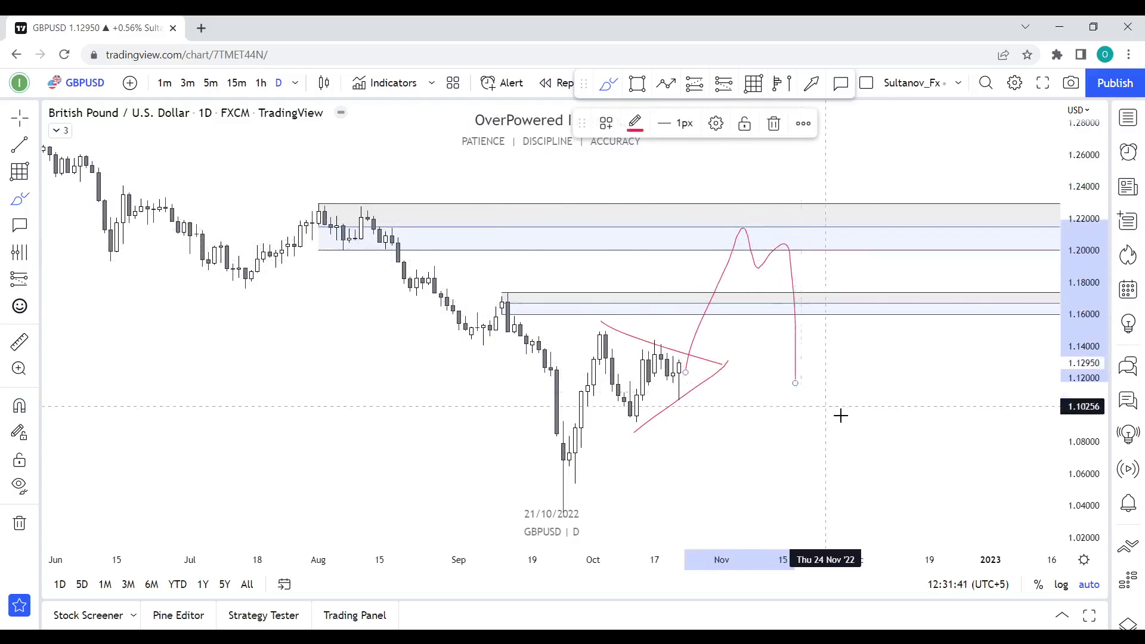
pyautogui.click(895, 398)
pyautogui.moveTo(895, 399); pyautogui.dragTo(845, 392)
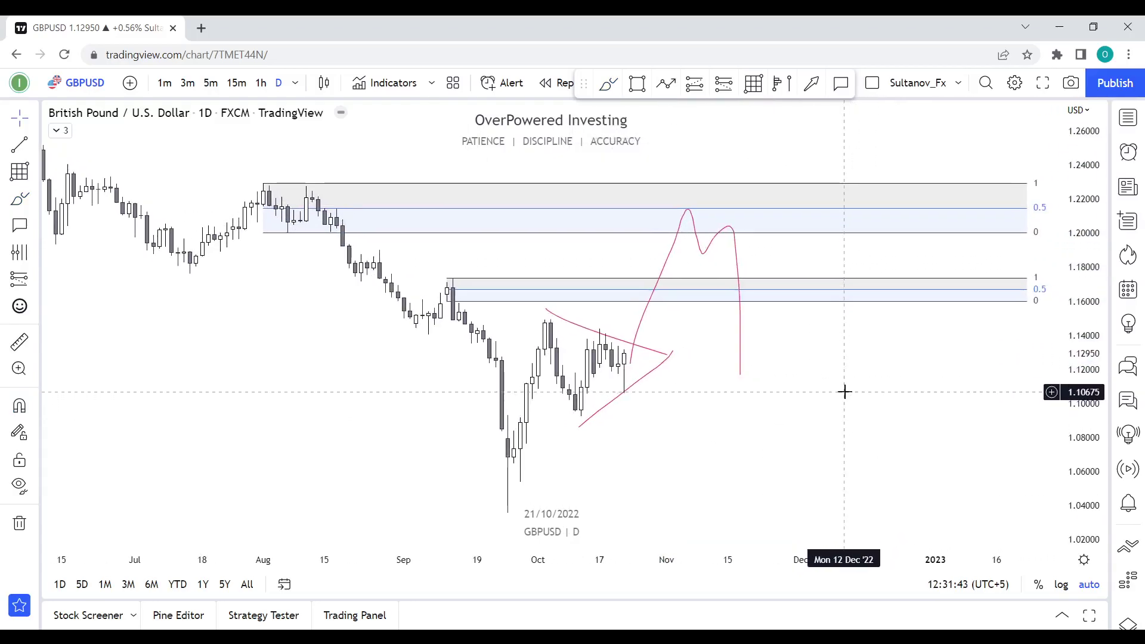
# Switch to the 4-hour timeframe and delete the brushed triangle and projected path.
pyautogui.write('4h')
pyautogui.press('Return')
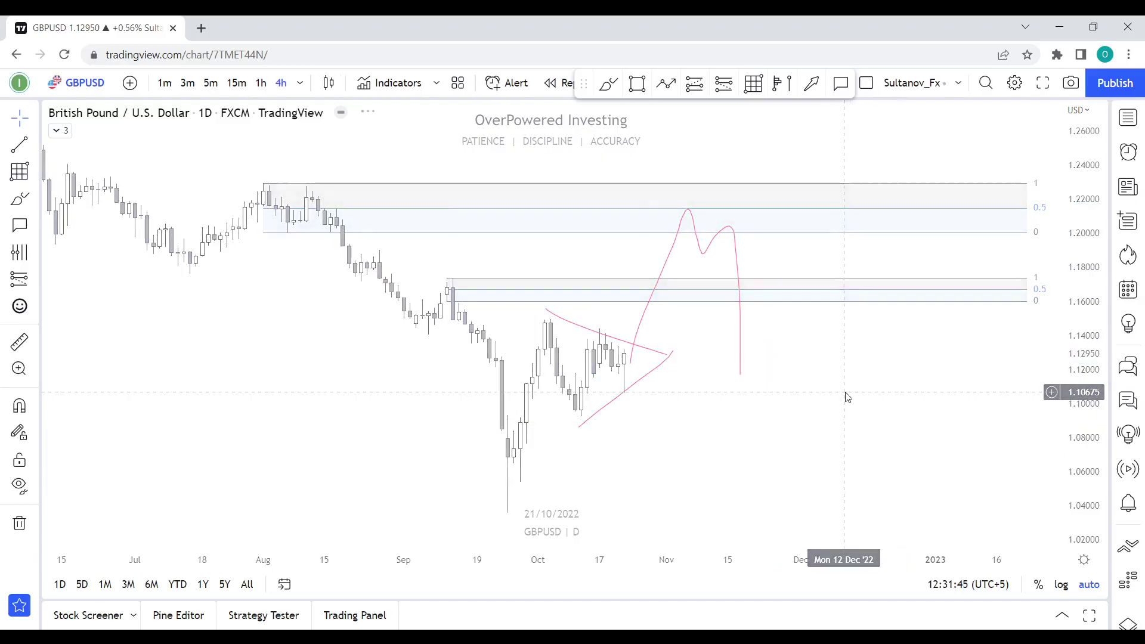
pyautogui.scroll(-3, 770, 334)
pyautogui.moveTo(929, 186); pyautogui.dragTo(508, 416)
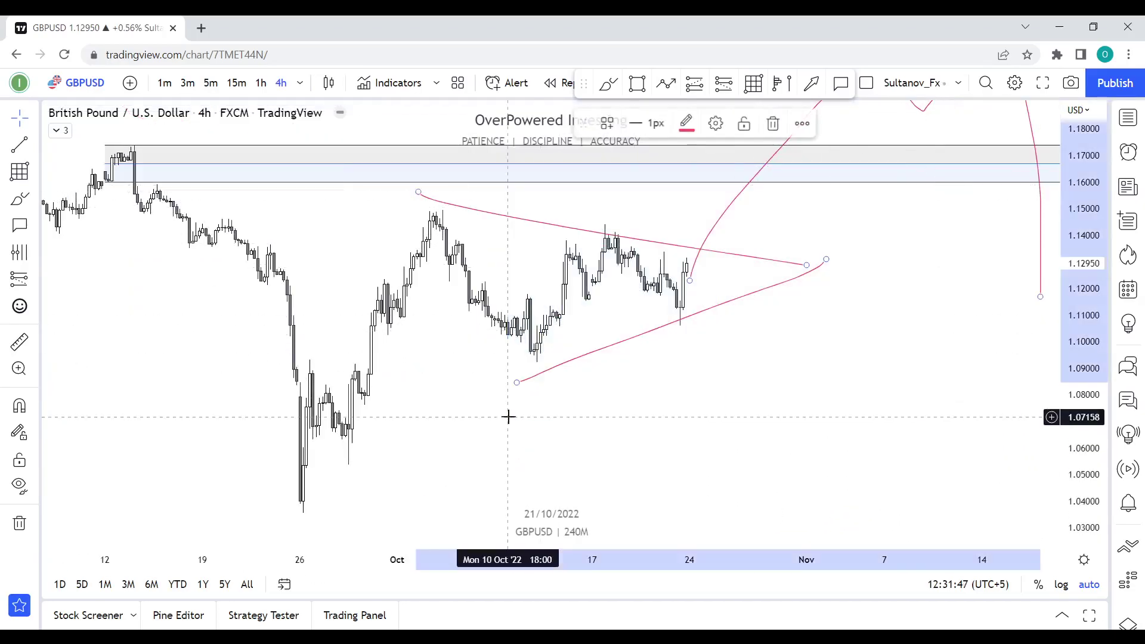
pyautogui.press('Delete')
# Brush short horizontal lines at the late-September swing high near 1.136 and the swing low near 1.036.
pyautogui.scroll(-1, 690, 348)
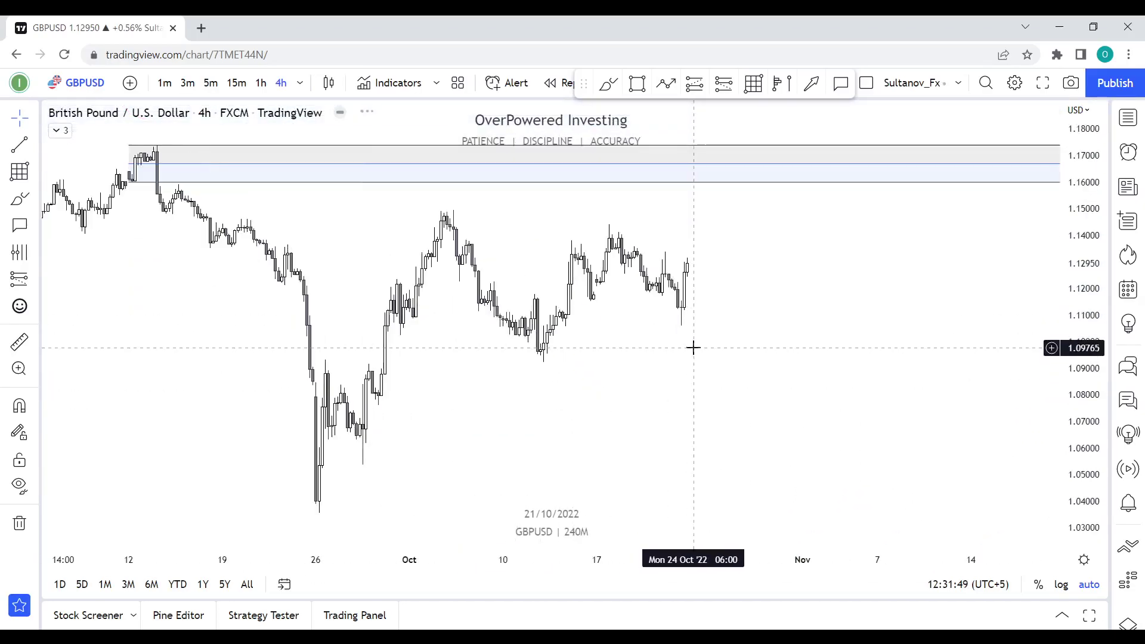
pyautogui.moveTo(1089, 445); pyautogui.dragTo(1091, 382)
pyautogui.moveTo(833, 373); pyautogui.dragTo(869, 350)
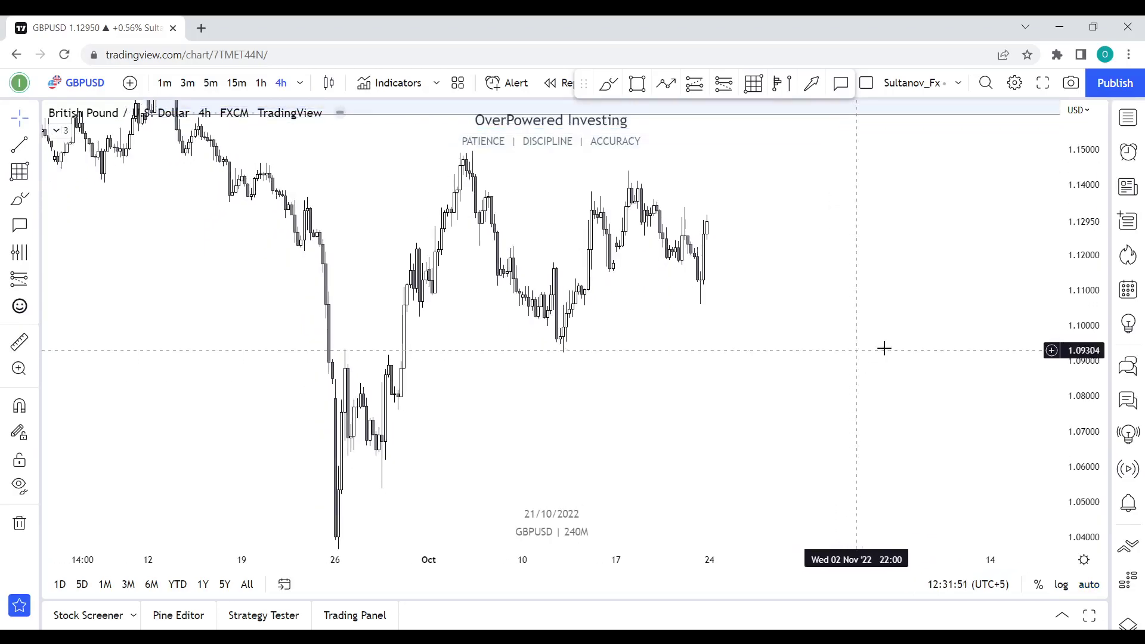
pyautogui.moveTo(1070, 339); pyautogui.dragTo(1069, 387)
pyautogui.scroll(-1, 720, 344)
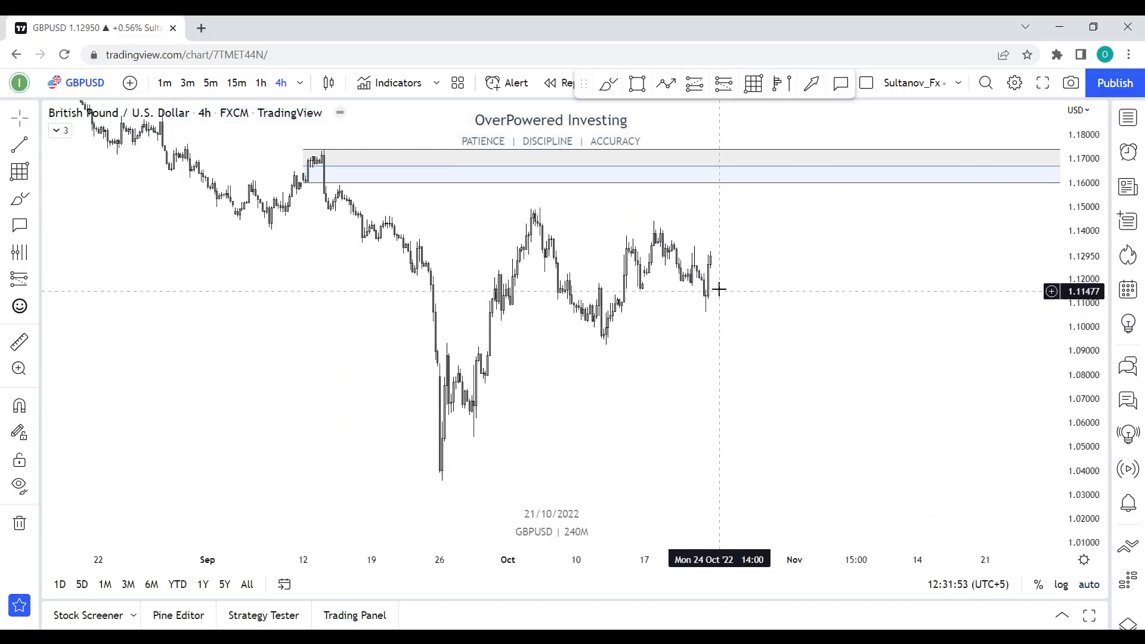
pyautogui.moveTo(719, 291); pyautogui.dragTo(719, 308)
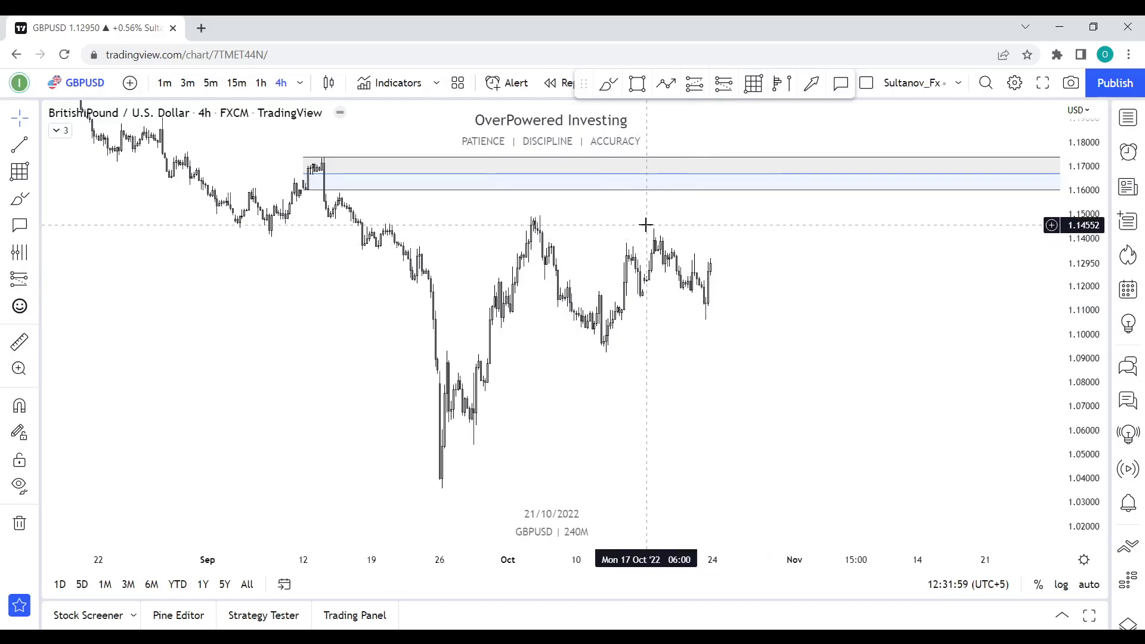
pyautogui.click(610, 86)
pyautogui.moveTo(405, 247); pyautogui.dragTo(560, 258)
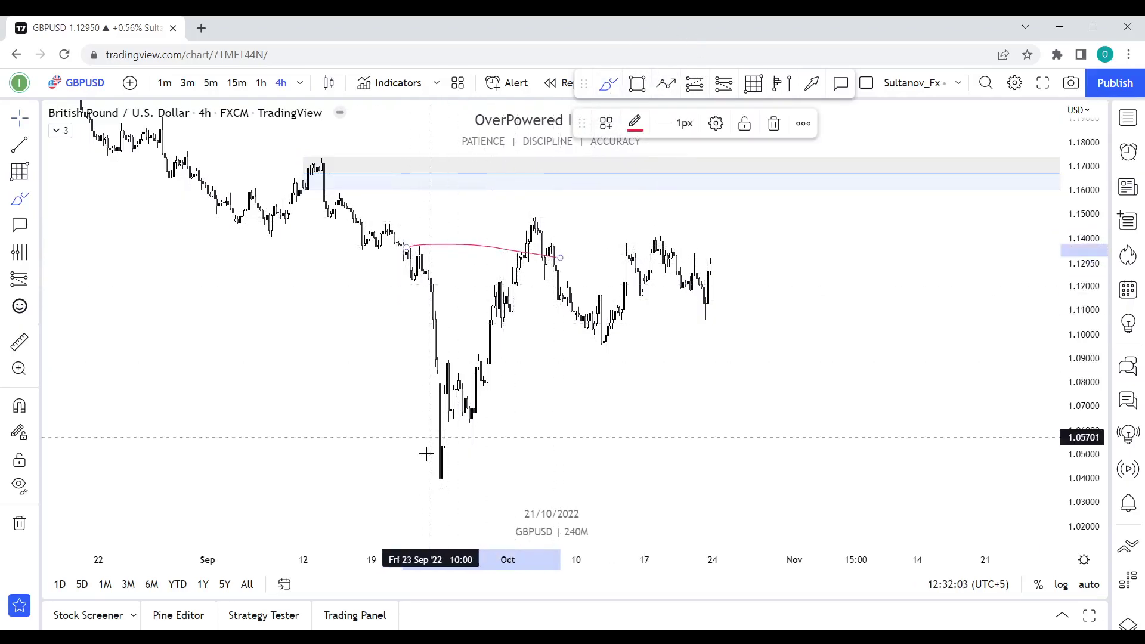
pyautogui.moveTo(416, 488); pyautogui.dragTo(531, 486)
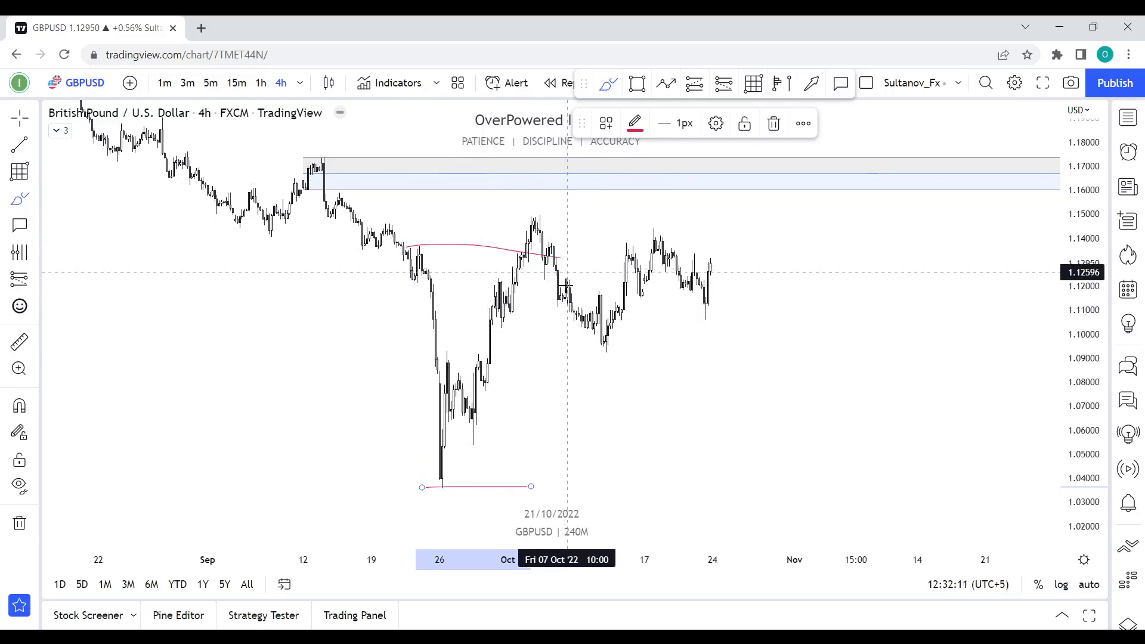
# Place a Gann box with levels 0, 0.5 and 1 from late September, spanning about 1.092 to 1.103.
pyautogui.moveTo(723, 392); pyautogui.dragTo(604, 391)
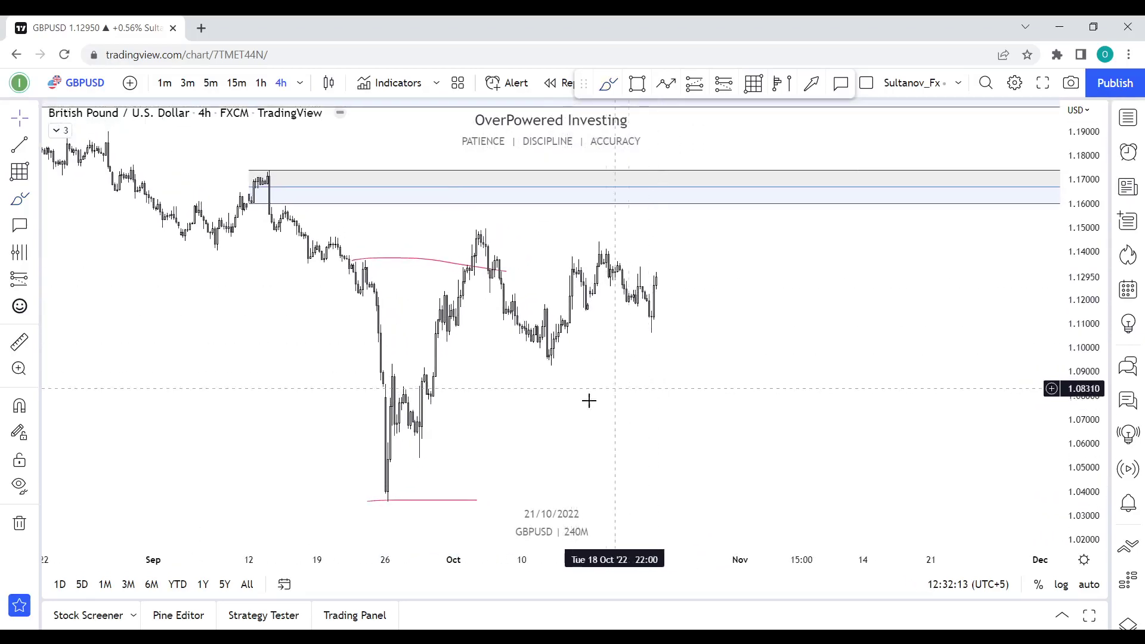
pyautogui.click(753, 84)
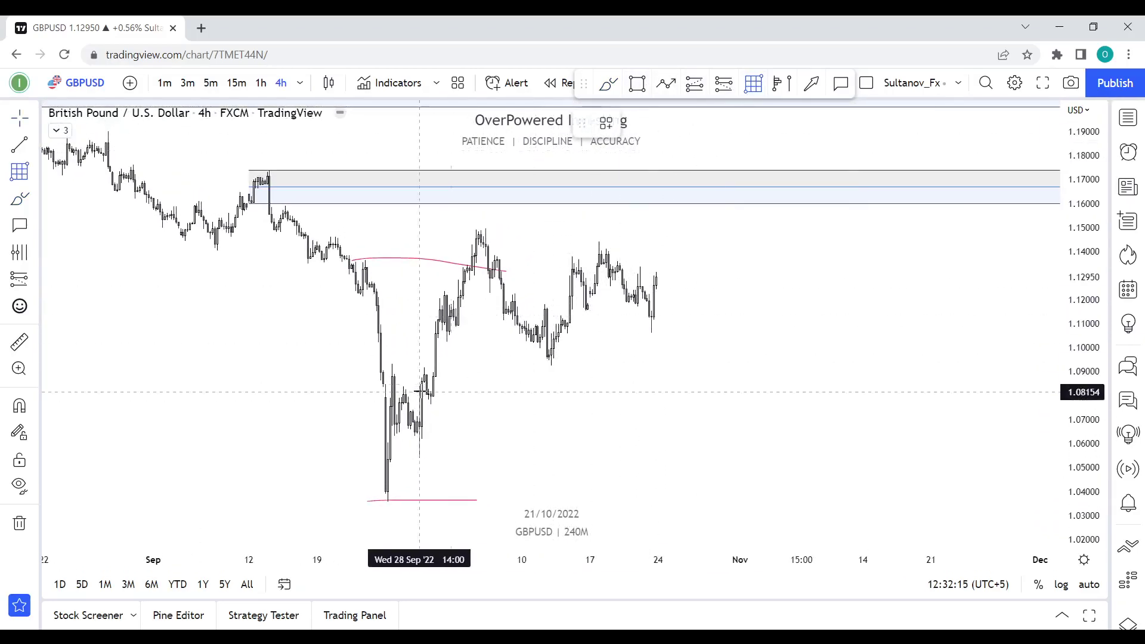
pyautogui.click(708, 340)
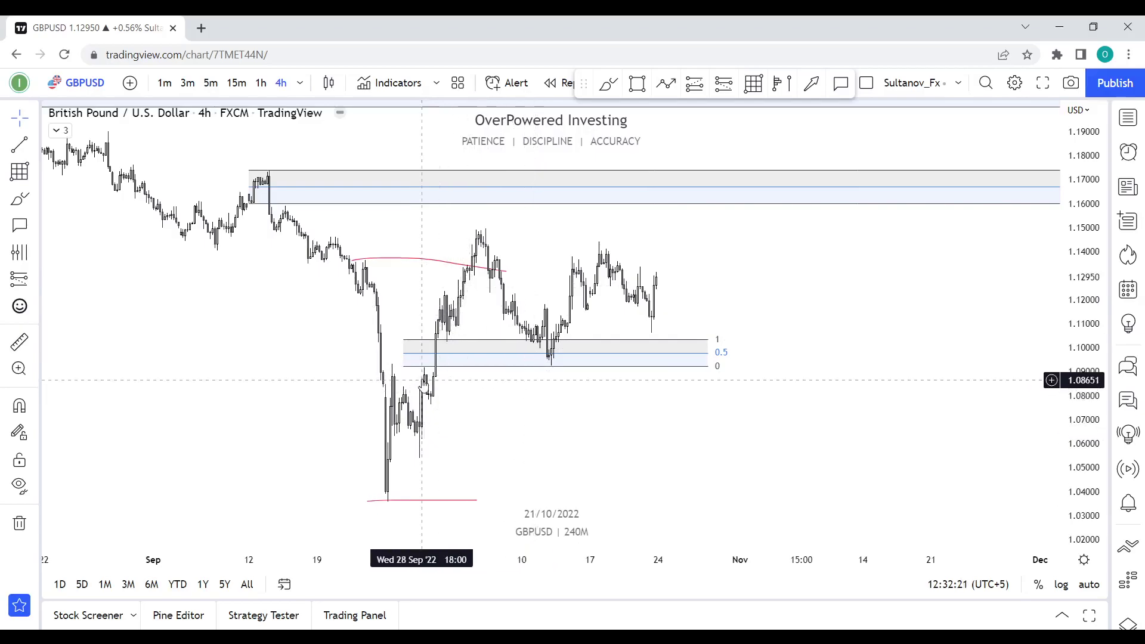
pyautogui.scroll(2, 656, 302)
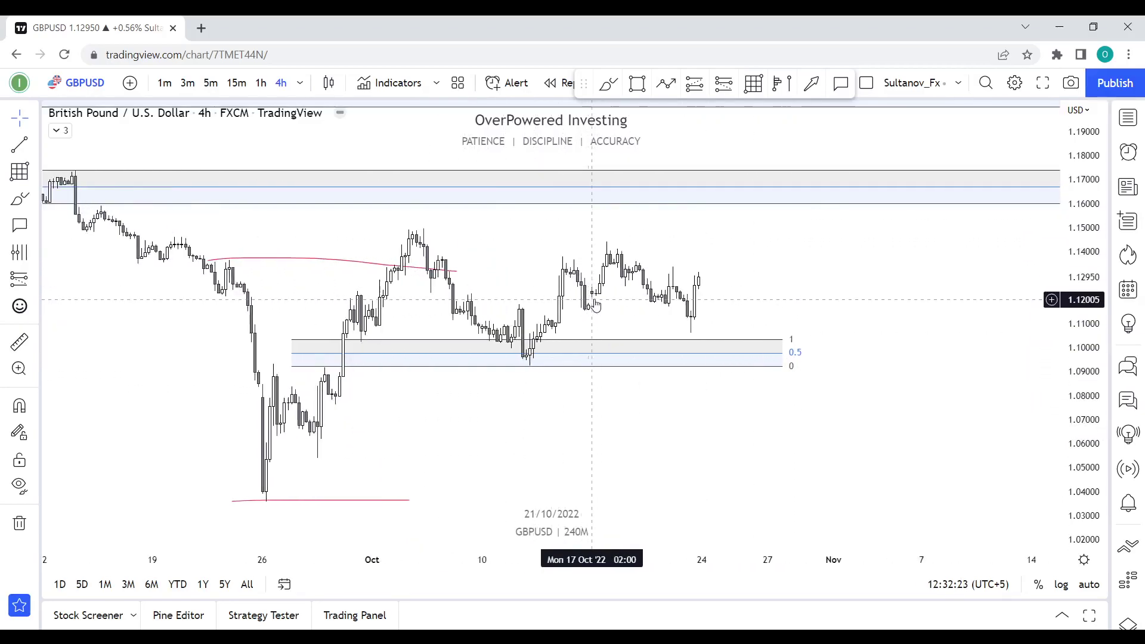
pyautogui.scroll(2, 689, 310)
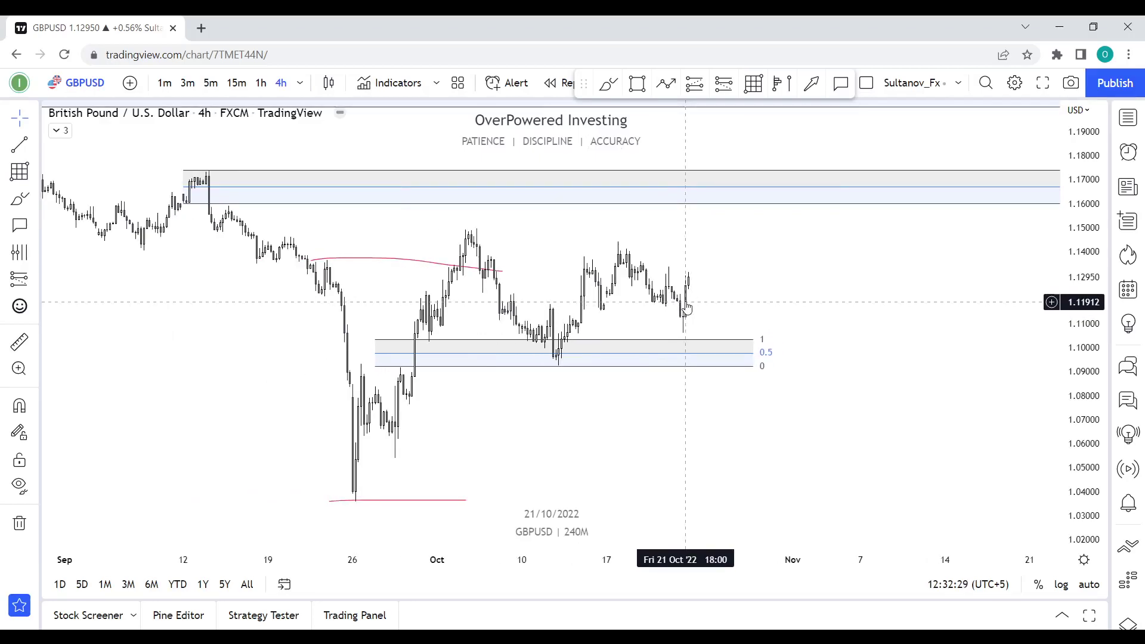
# Examine GBPUSD's recent drop and rebound above the lower zone on the 15-minute timeframe.
pyautogui.write('15')
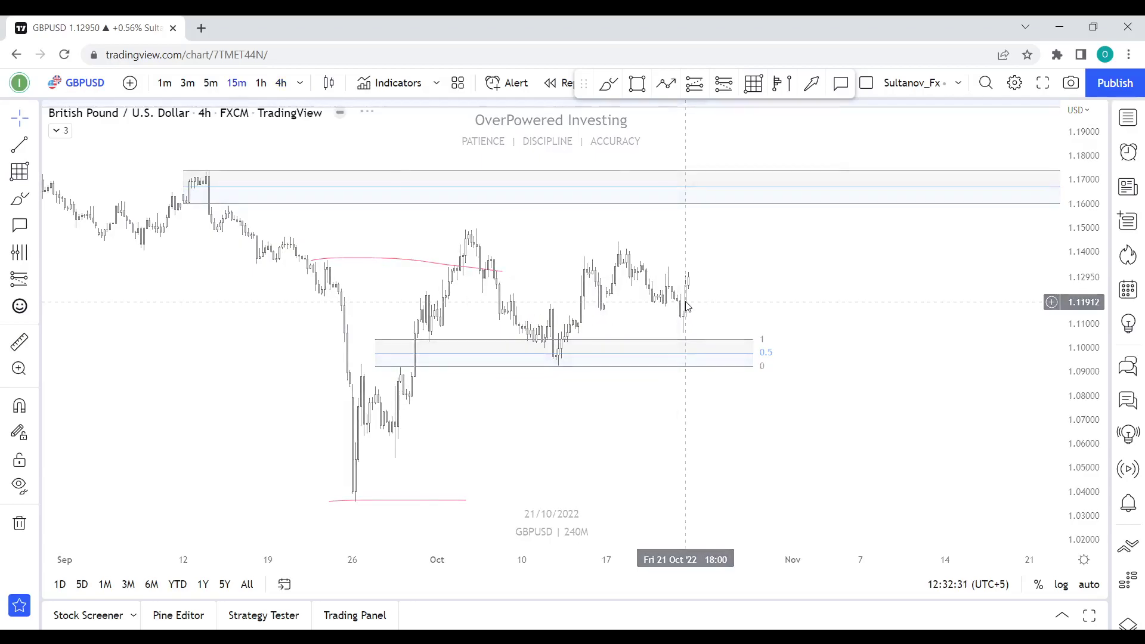
pyautogui.press('Return')
pyautogui.scroll(-3, 656, 301)
pyautogui.scroll(3, 632, 300)
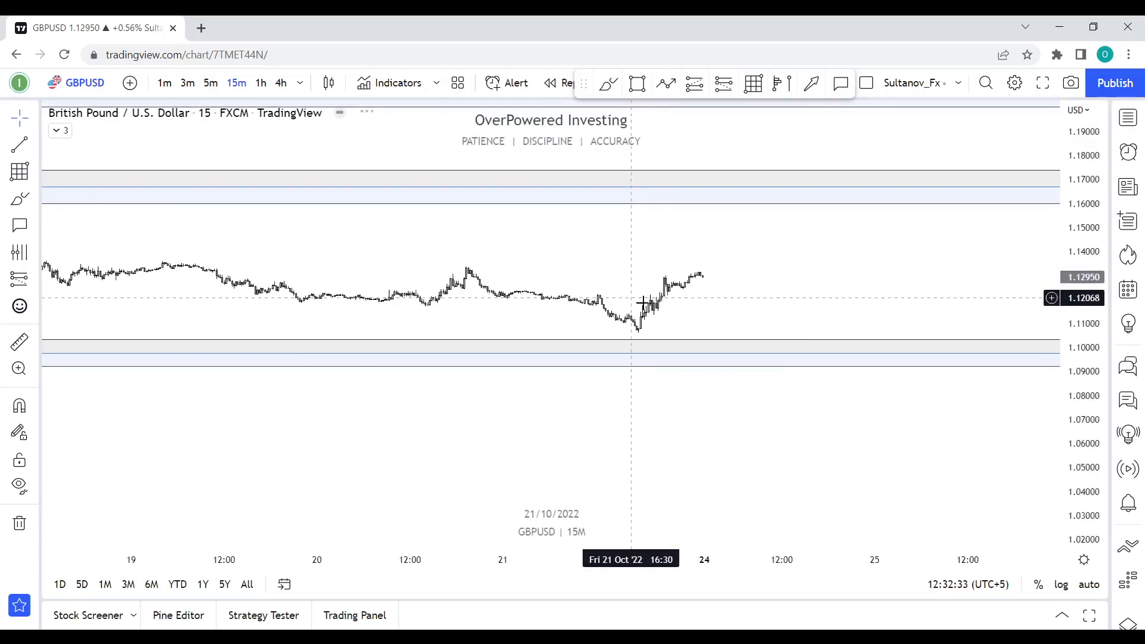
pyautogui.moveTo(1070, 493); pyautogui.dragTo(1072, 337)
pyautogui.moveTo(655, 280); pyautogui.dragTo(616, 280)
pyautogui.scroll(5, 616, 280)
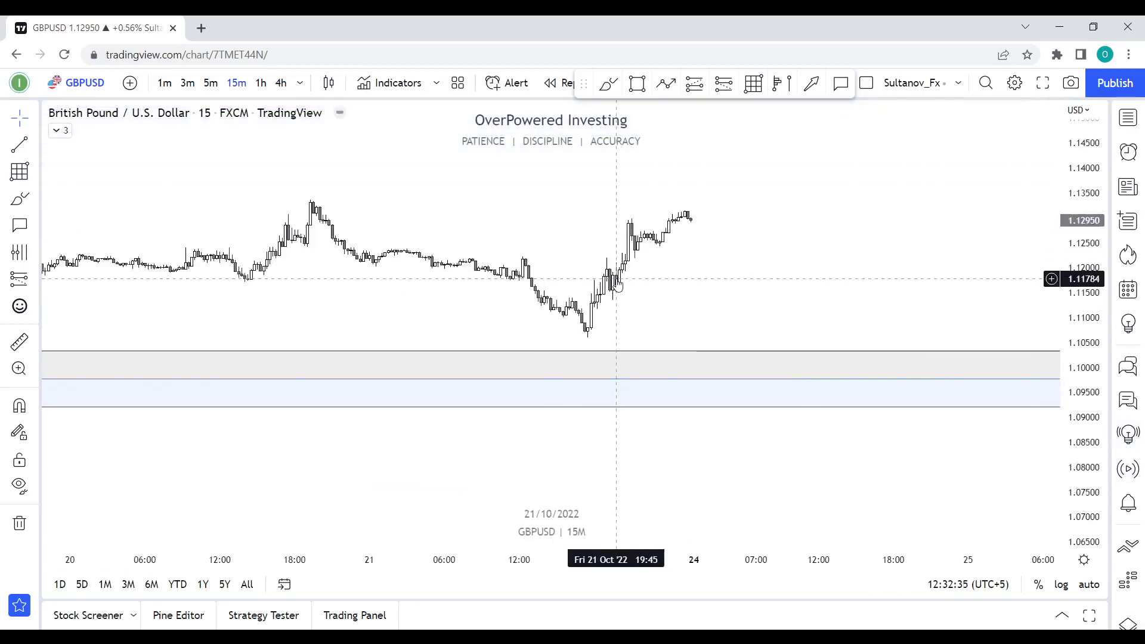
pyautogui.scroll(-4, 616, 281)
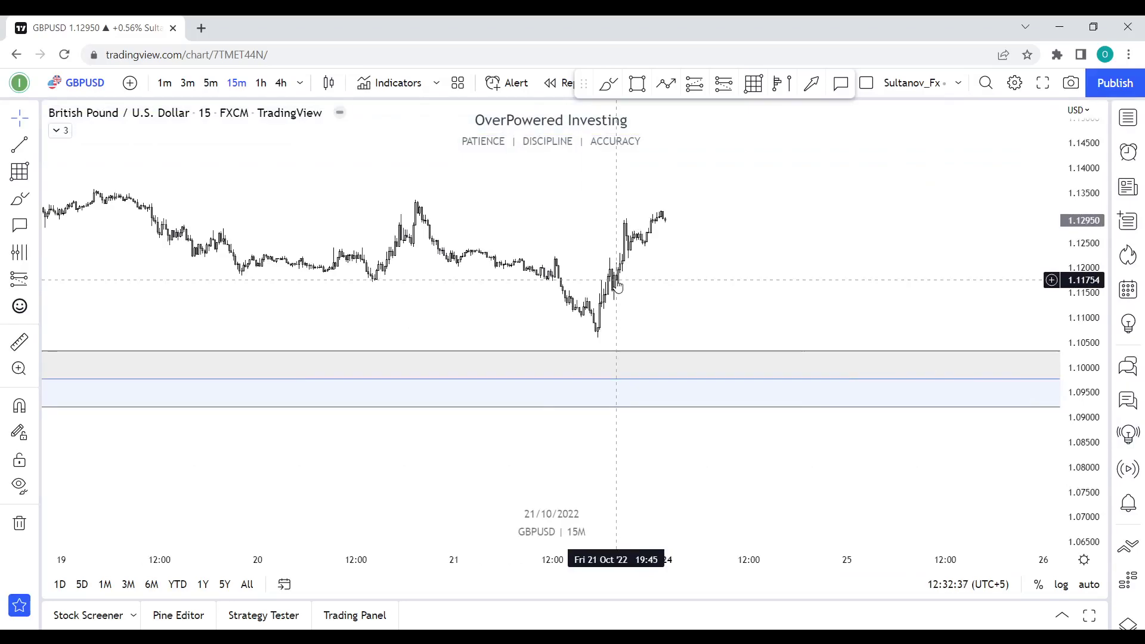
# Leave the 15-minute GBPUSD chart and open USDJPY on the weekly timeframe.
pyautogui.write('1D')
pyautogui.press('Return')
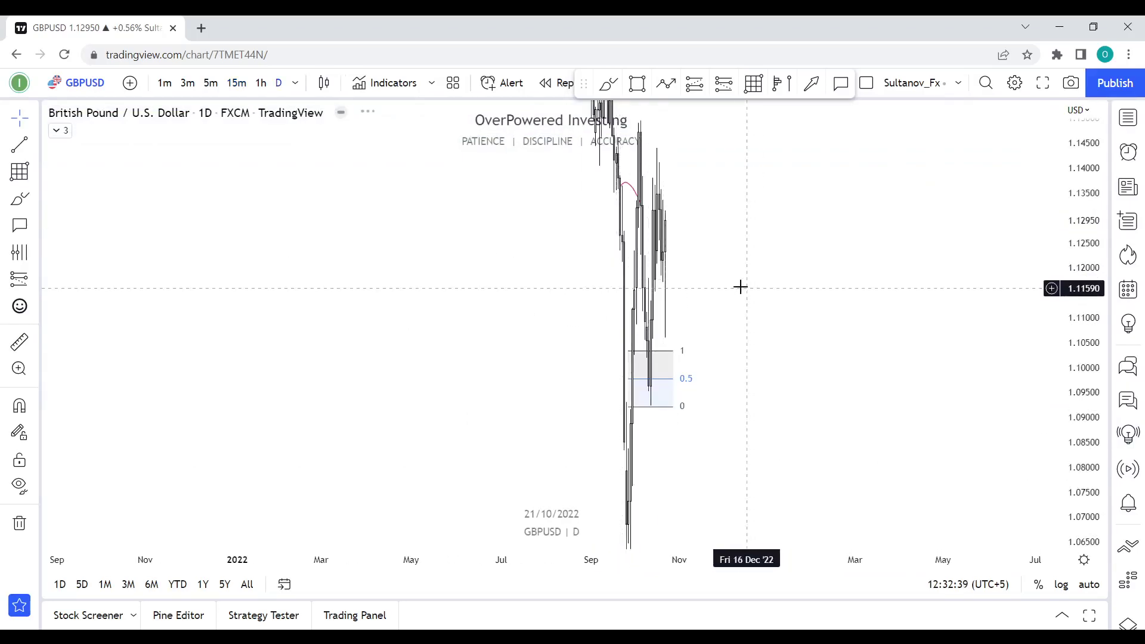
pyautogui.scroll(5, 740, 288)
pyautogui.rightClick(684, 289)
pyautogui.click(616, 299)
pyautogui.press('Down')
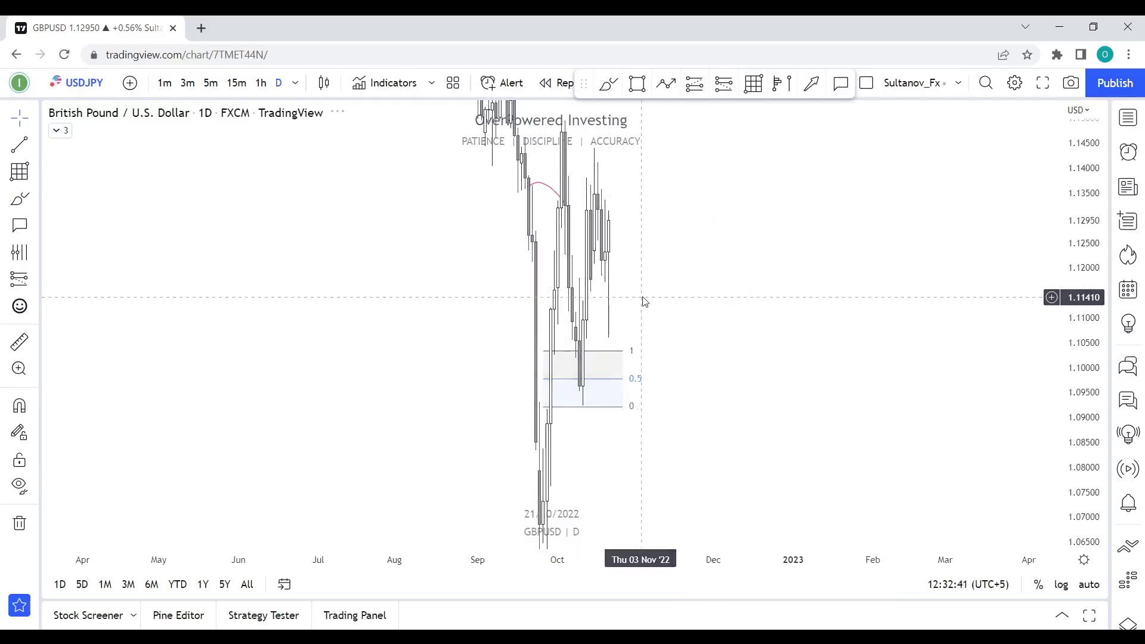
pyautogui.scroll(-5, 573, 257)
pyautogui.write('1W')
pyautogui.press('Return')
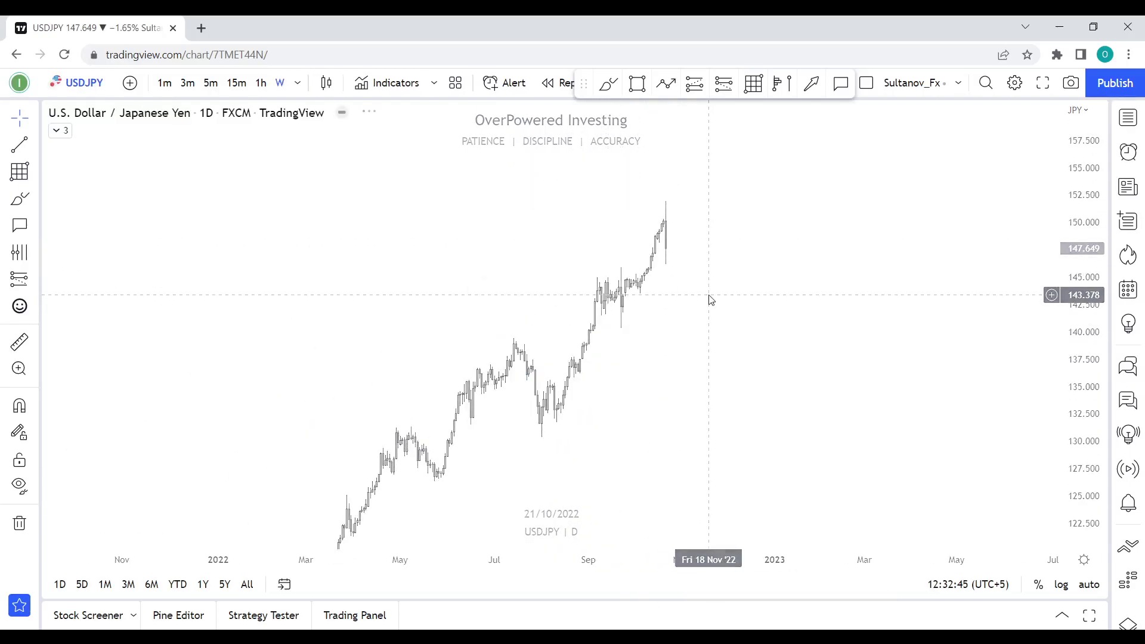
pyautogui.scroll(5, 675, 271)
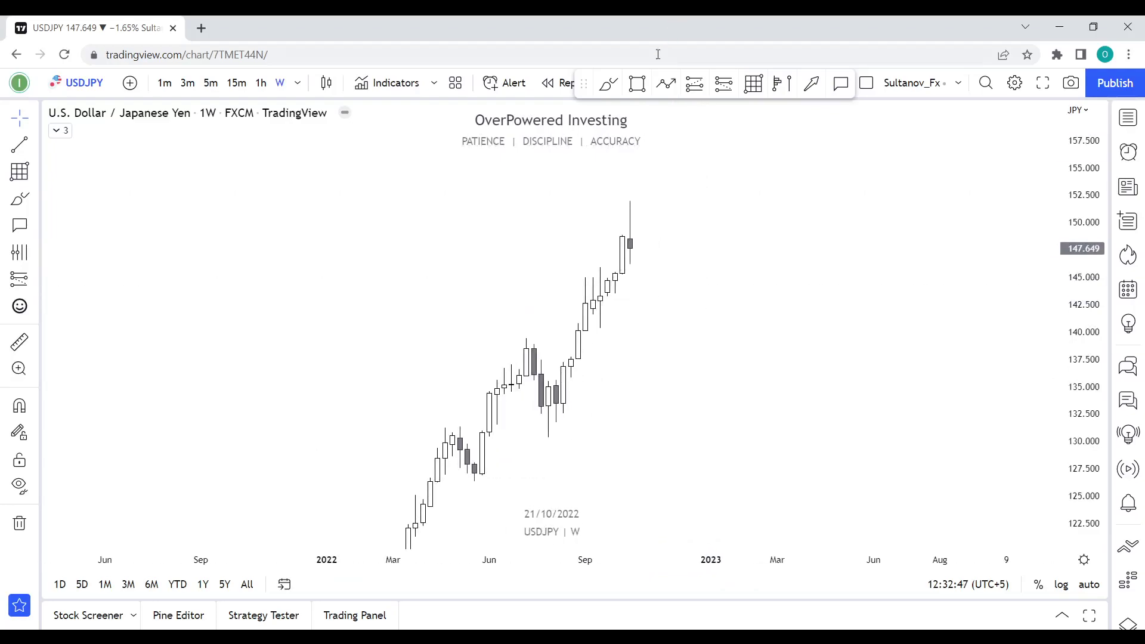
# Try a brushed arc over the latest weekly high near 152 and a downward stroke beside the candles.
pyautogui.click(612, 91)
pyautogui.moveTo(609, 219)
pyautogui.mouseDown()
pyautogui.moveTo(642, 186)
pyautogui.moveTo(659, 218)
pyautogui.mouseUp()
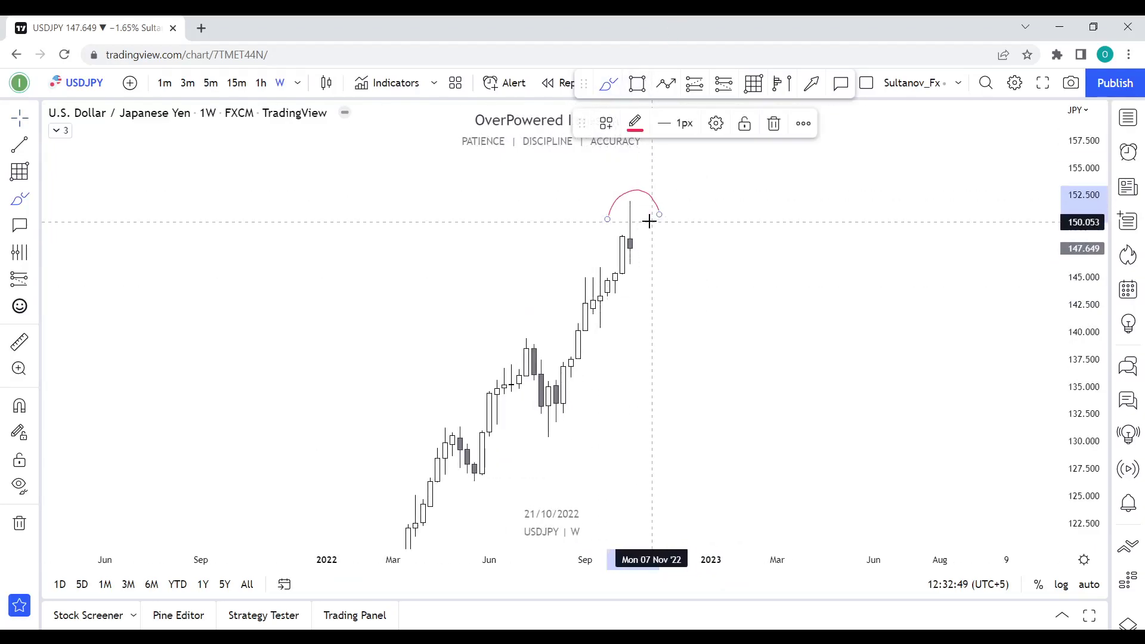
pyautogui.hotkey('ctrl', 'z')
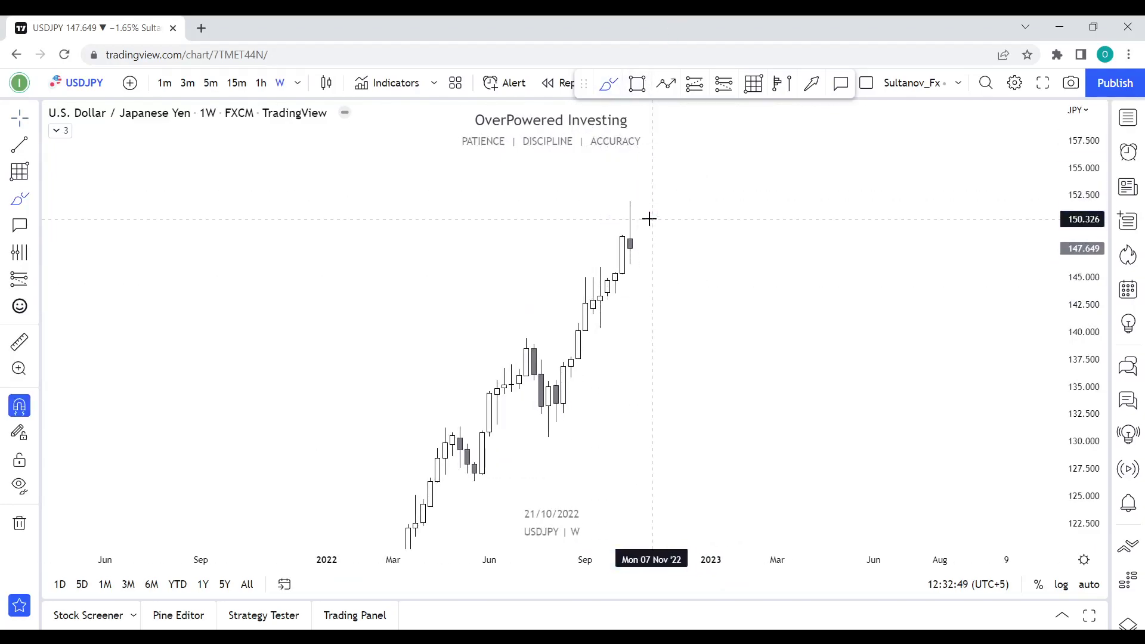
pyautogui.click(1129, 117)
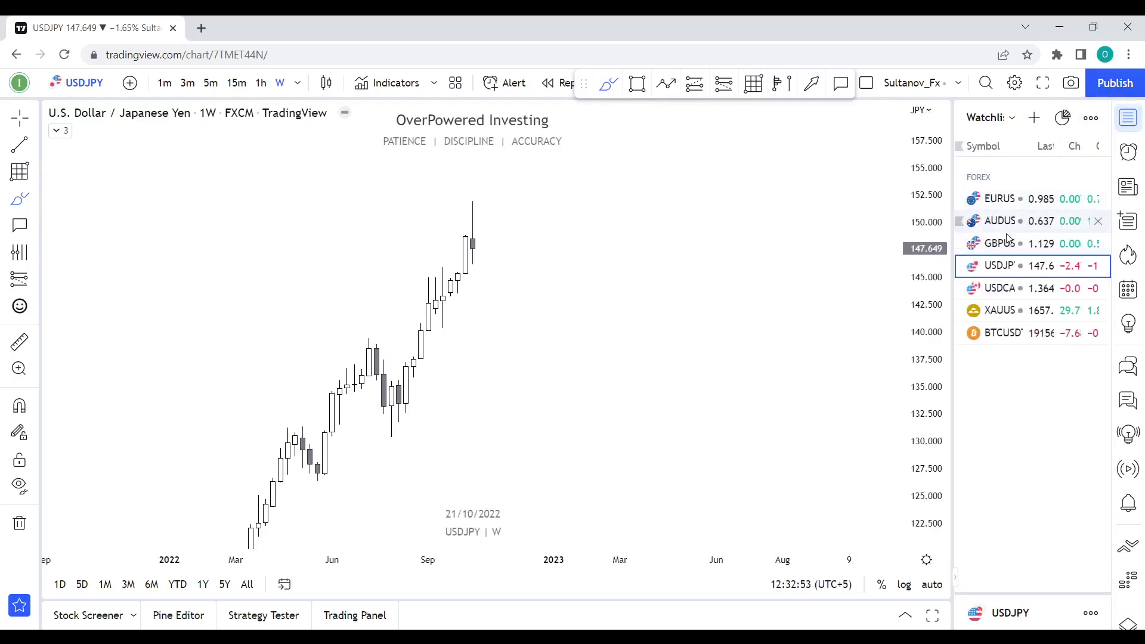
pyautogui.click(1127, 120)
pyautogui.moveTo(693, 255)
pyautogui.mouseDown()
pyautogui.moveTo(642, 250)
pyautogui.moveTo(695, 281)
pyautogui.moveTo(697, 380)
pyautogui.mouseUp()
pyautogui.hotkey('ctrl', 'z')
pyautogui.hotkey('ctrl', 'z')
# Take USDJPY down through the daily to the 4-hour timeframe, framing the October rally and sharp drop.
pyautogui.write('1D')
pyautogui.press('Return')
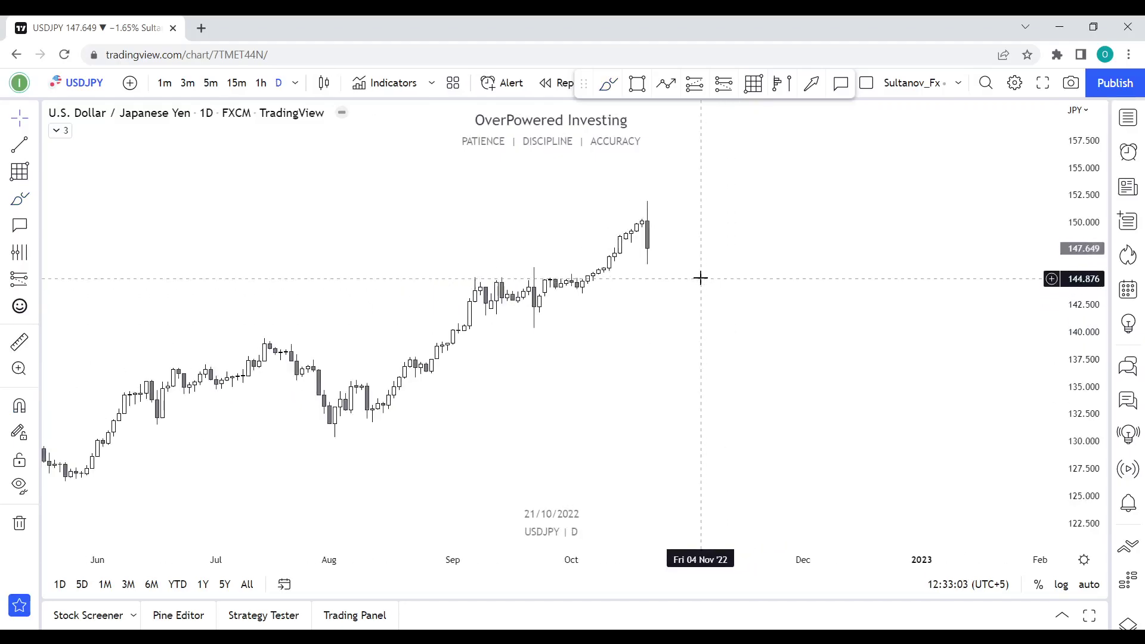
pyautogui.moveTo(1086, 399); pyautogui.dragTo(1086, 179)
pyautogui.moveTo(718, 176); pyautogui.dragTo(714, 297)
pyautogui.write('4h')
pyautogui.press('Return')
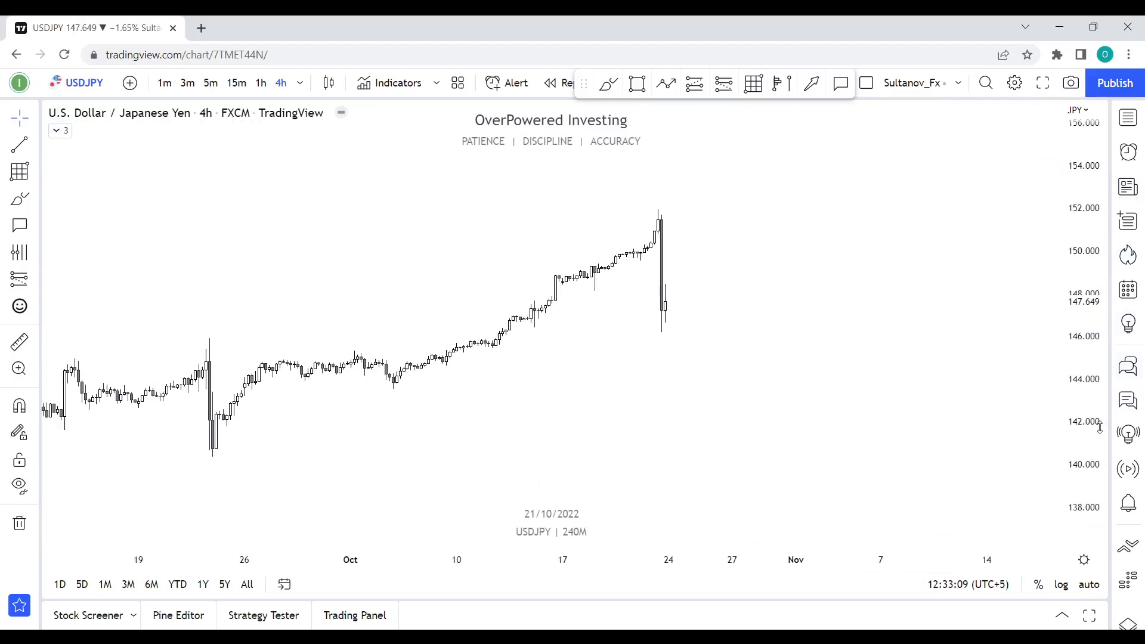
pyautogui.moveTo(1101, 423); pyautogui.dragTo(1102, 381)
pyautogui.scroll(5, 687, 258)
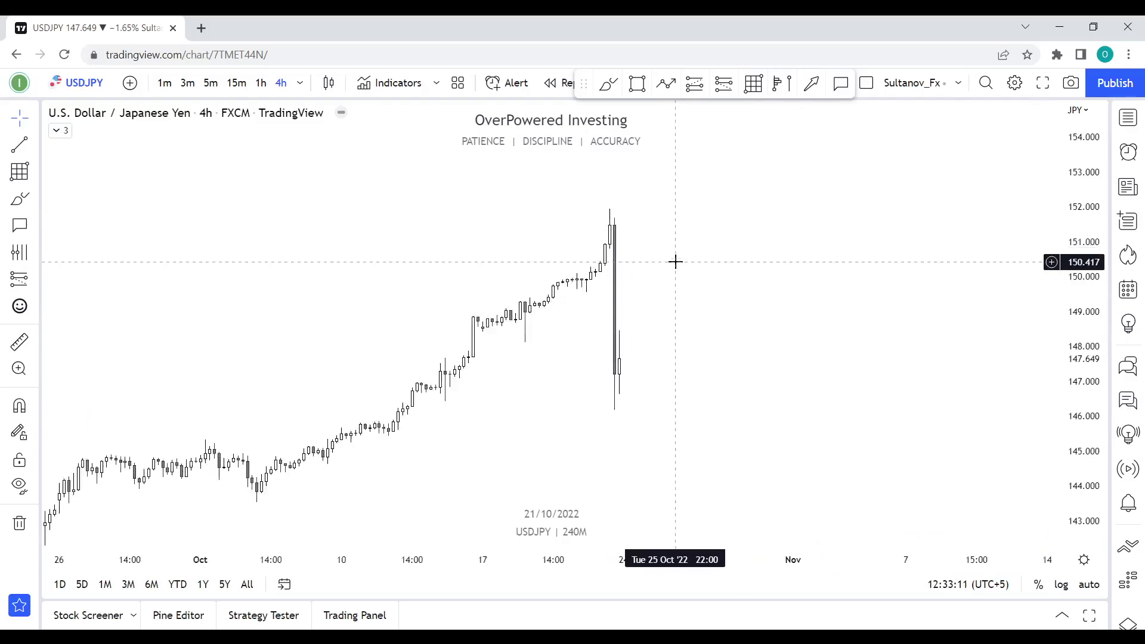
# Place a Gann box over the large bearish 4-hour candle, from about 150.79 down to 148.45.
pyautogui.click(754, 83)
pyautogui.click(460, 247)
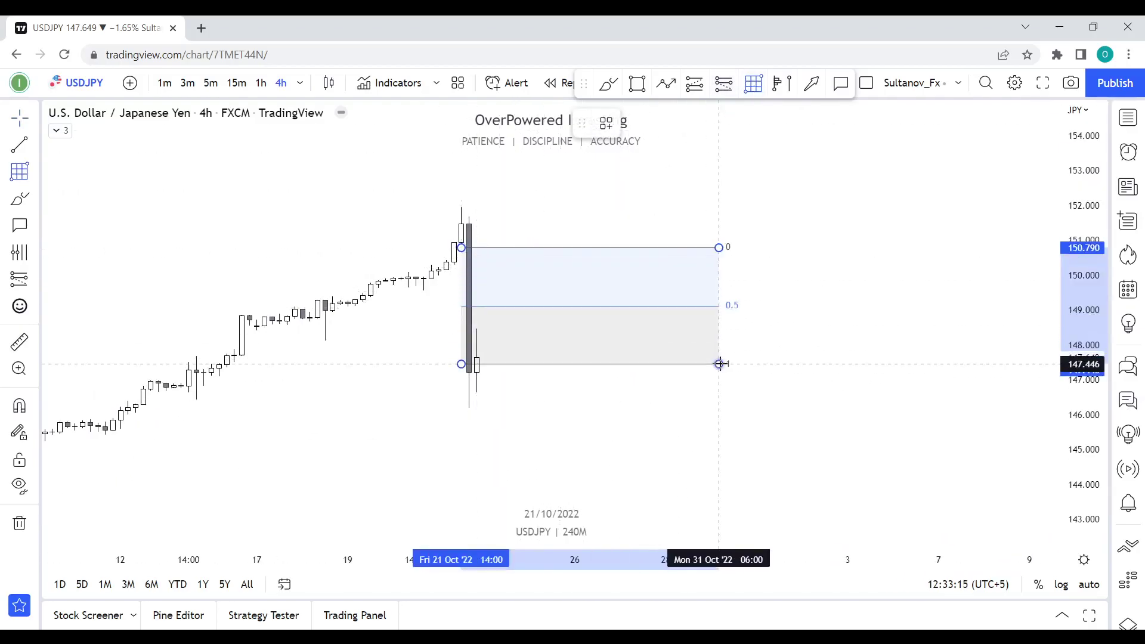
pyautogui.click(726, 329)
pyautogui.click(714, 394)
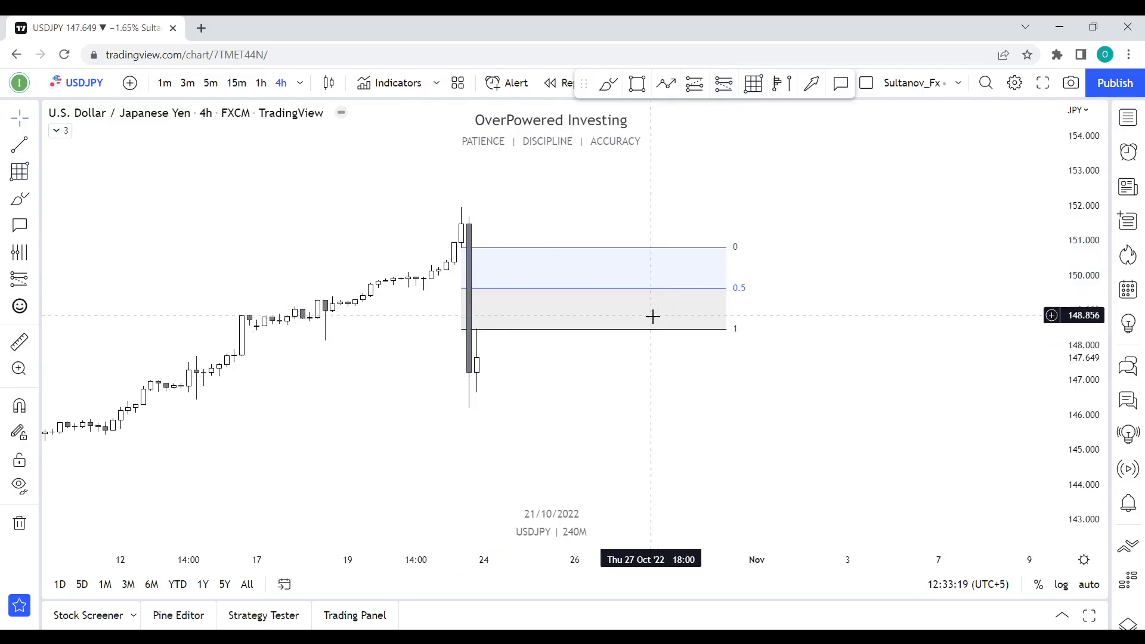
pyautogui.hotkey('alt', 'Tab')
pyautogui.hotkey('alt', 'Tab')
# Brush a projected retrace to about 149 and a zigzag drop to about 142, and delete the path with the zone.
pyautogui.click(610, 84)
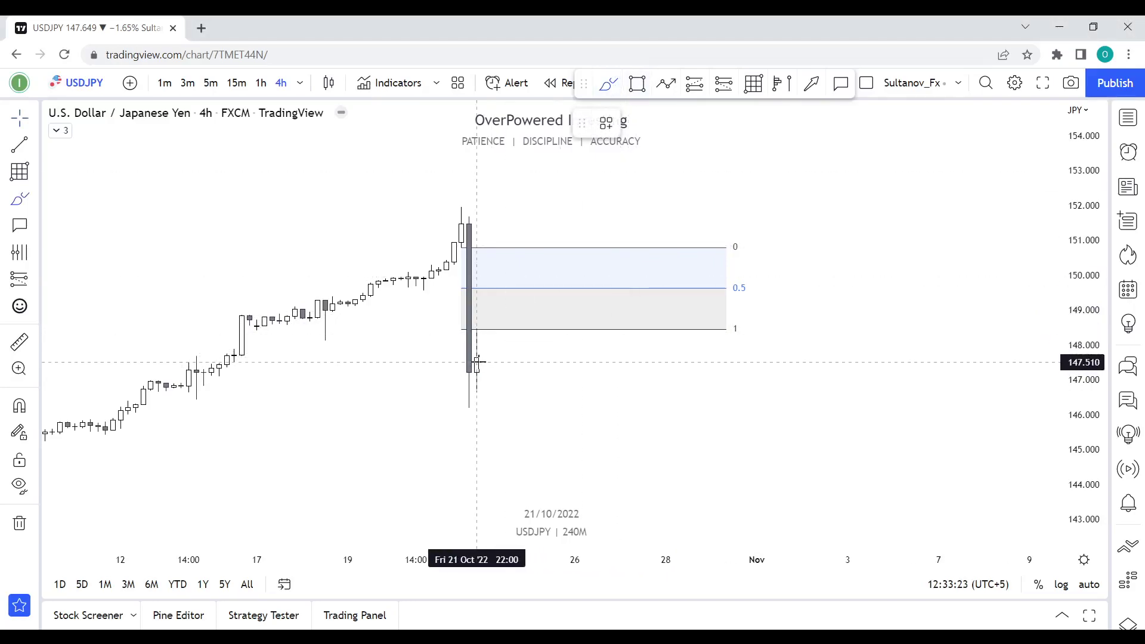
pyautogui.moveTo(478, 362); pyautogui.dragTo(484, 348)
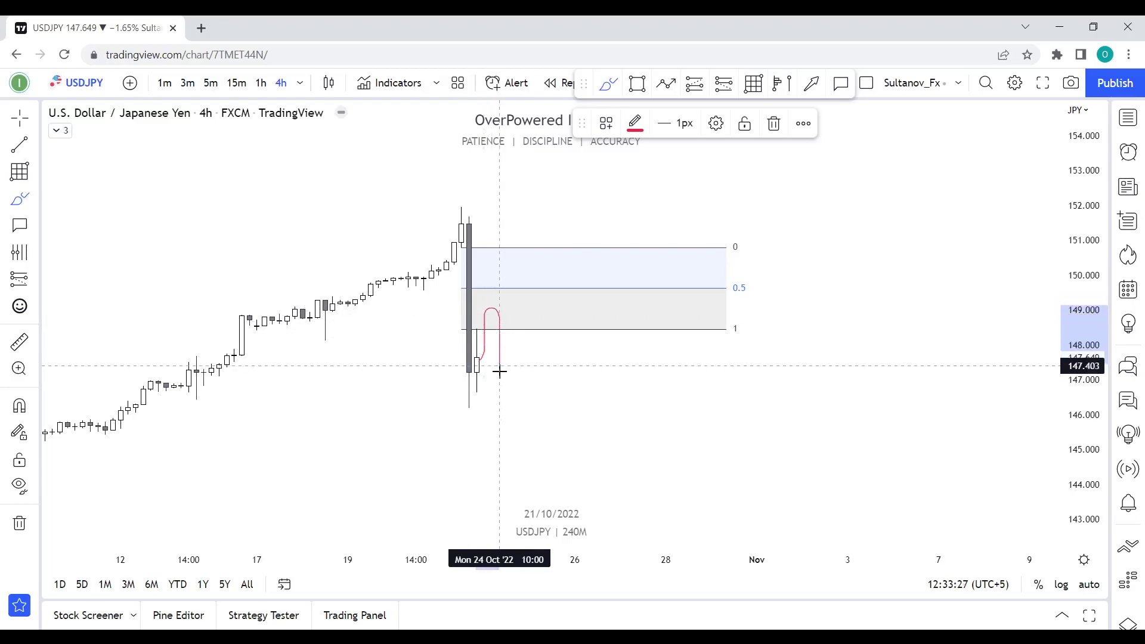
pyautogui.moveTo(513, 349)
pyautogui.mouseDown()
pyautogui.moveTo(543, 473)
pyautogui.moveTo(545, 554)
pyautogui.mouseUp()
pyautogui.moveTo(626, 437)
pyautogui.mouseDown()
pyautogui.moveTo(734, 271)
pyautogui.moveTo(742, 402)
pyautogui.mouseUp()
pyautogui.keyDown('ctrl'); pyautogui.moveTo(912, 178); pyautogui.dragTo(535, 475); pyautogui.keyUp('ctrl')
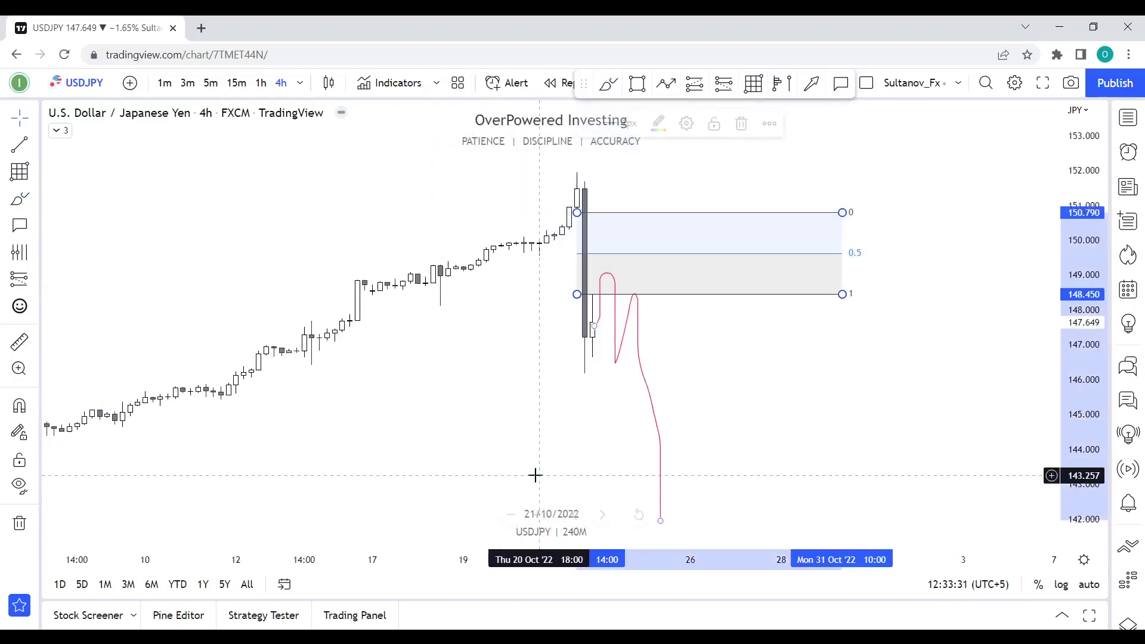
pyautogui.press('Delete')
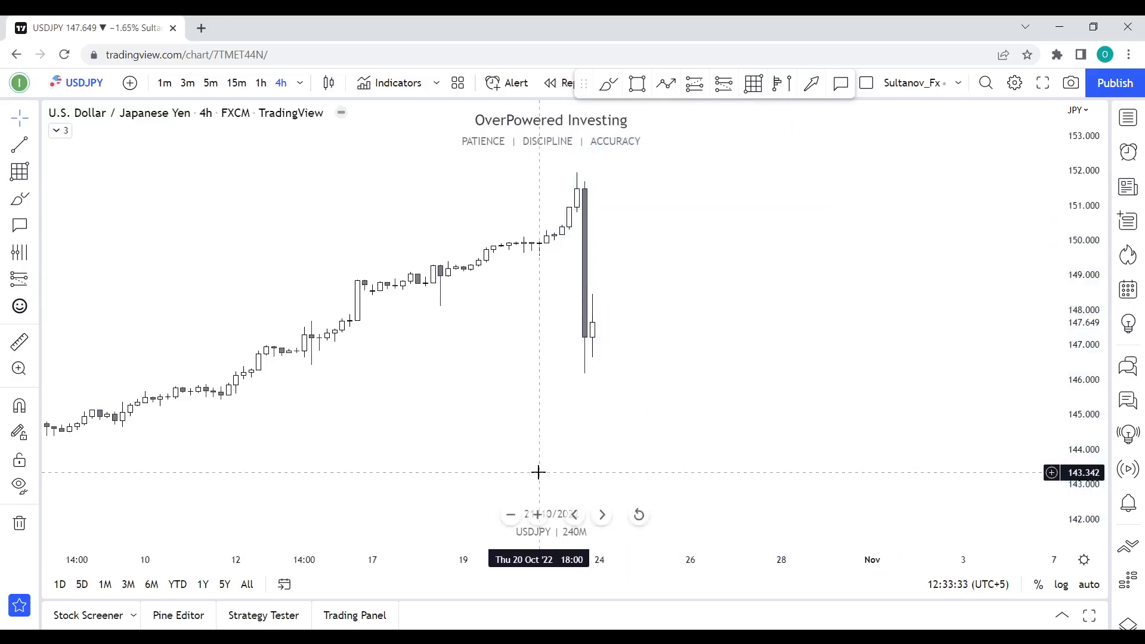
# Open USDCAD on the weekly timeframe and rescale the chart to show the whole uptrend.
pyautogui.press('Down')
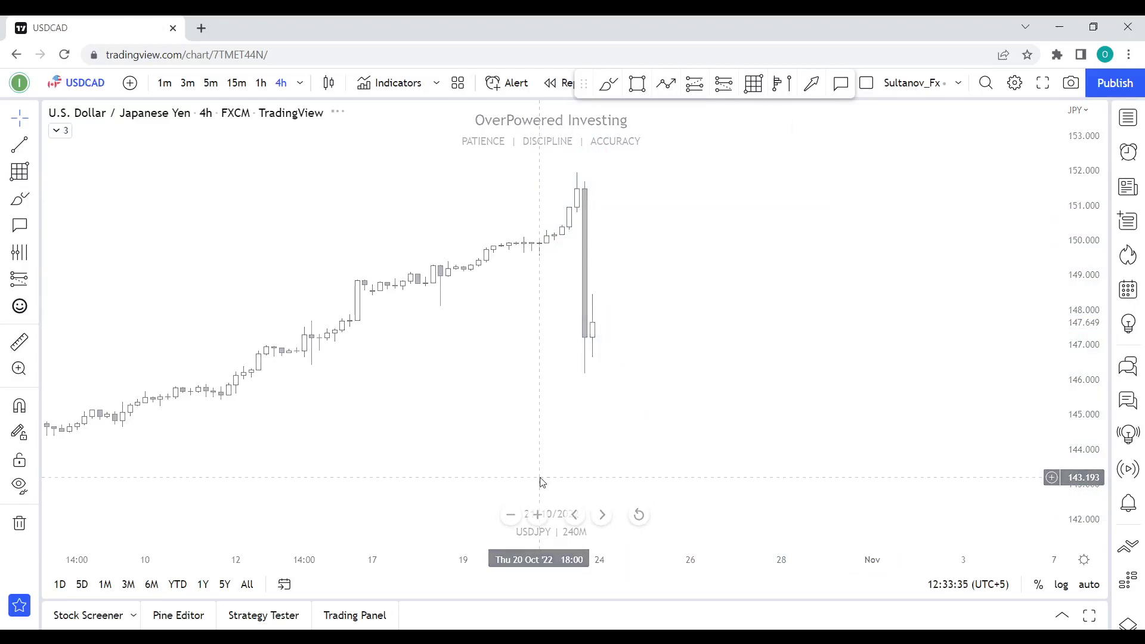
pyautogui.write('1w')
pyautogui.press('Return')
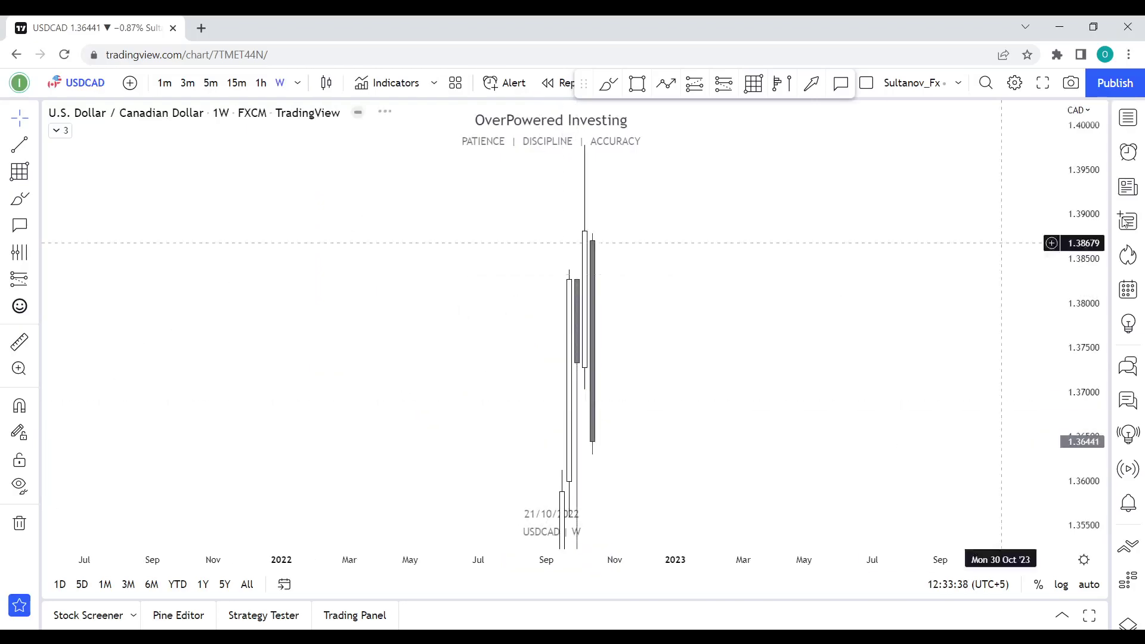
pyautogui.scroll(-1, 612, 239)
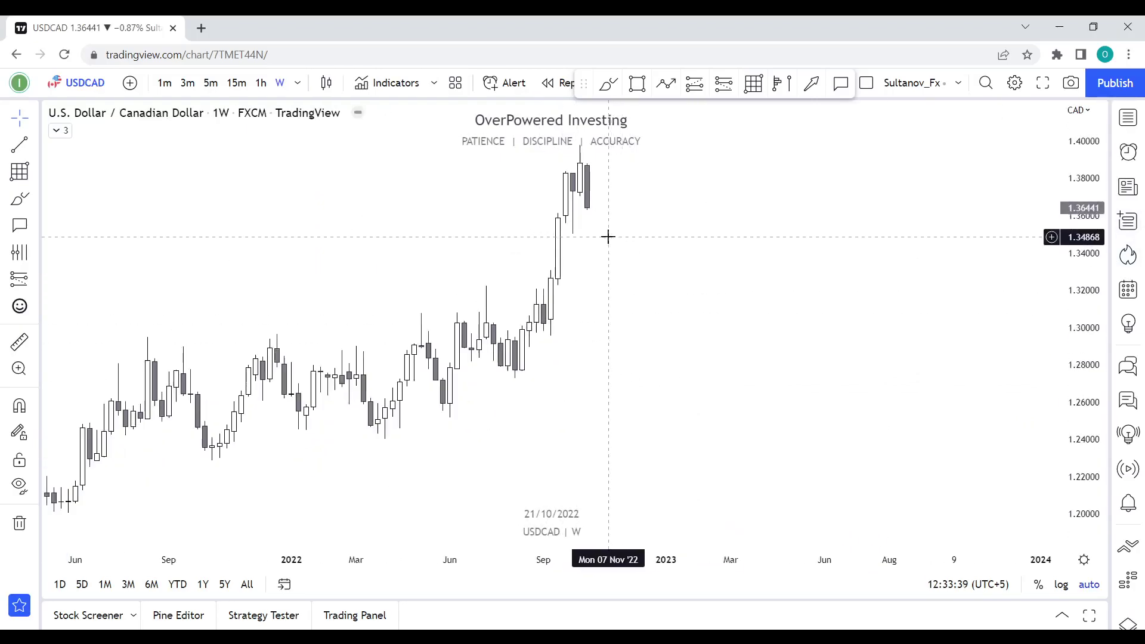
pyautogui.moveTo(587, 237); pyautogui.dragTo(565, 236)
# Try a short brush mark on the latest weekly candle and a loop below it from about 1.365 to 1.34.
pyautogui.click(608, 84)
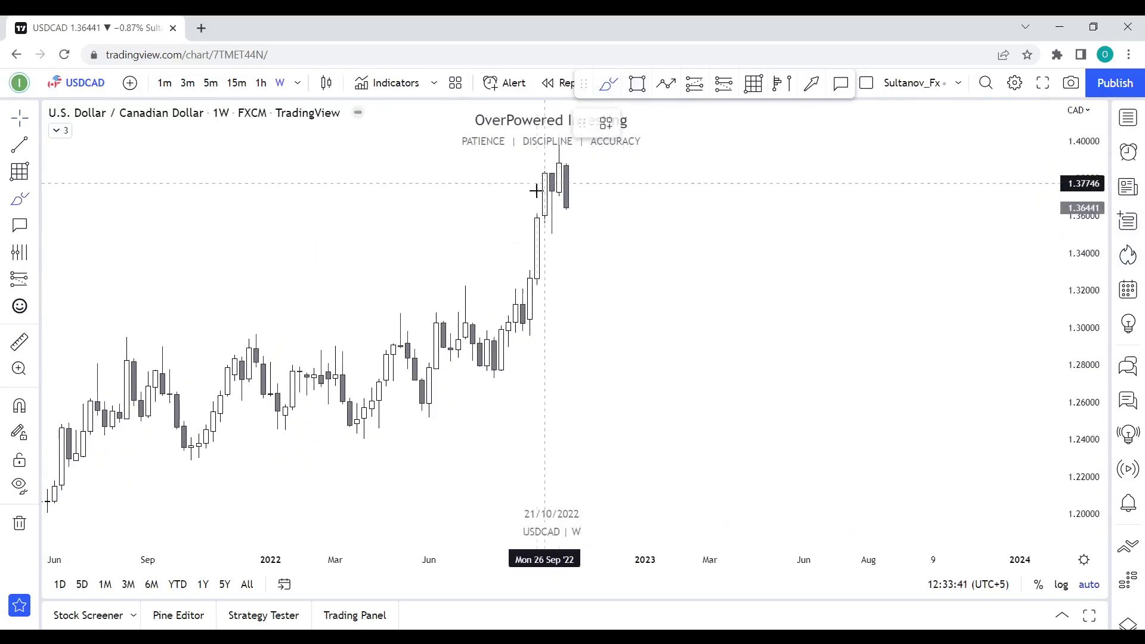
pyautogui.moveTo(547, 197); pyautogui.dragTo(571, 192)
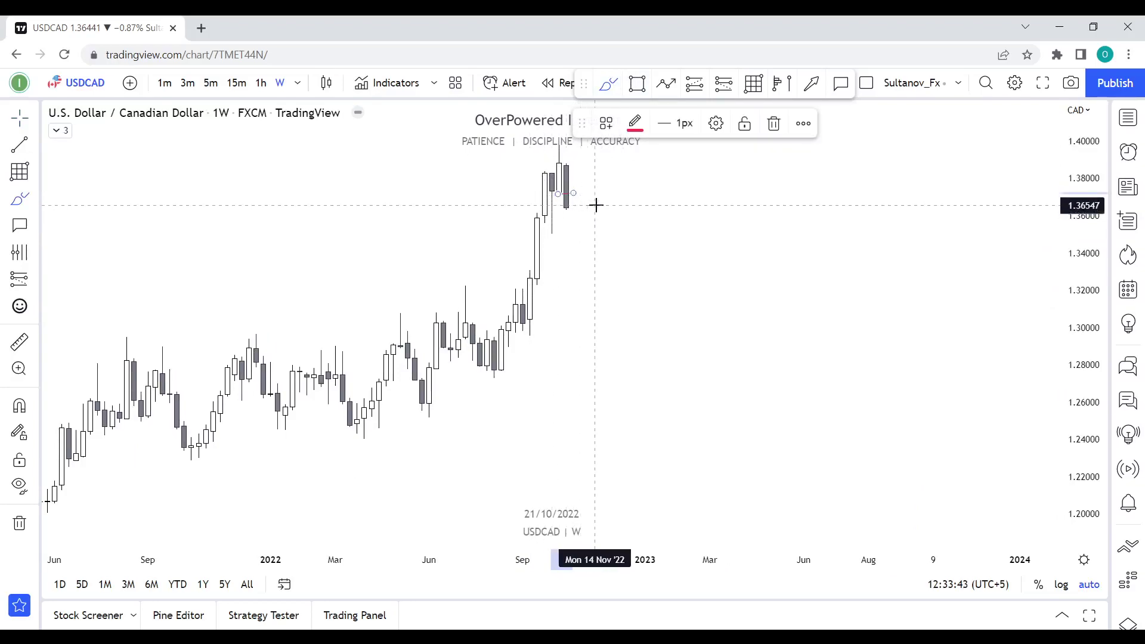
pyautogui.hotkey('ctrl', 'z')
pyautogui.moveTo(646, 248); pyautogui.dragTo(598, 264)
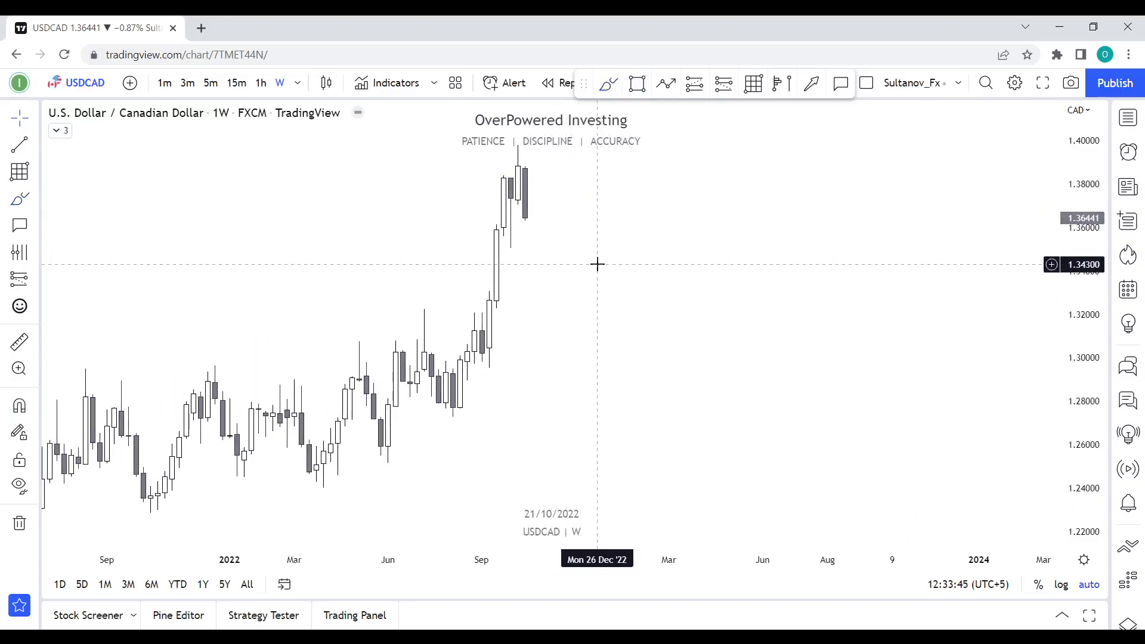
pyautogui.moveTo(536, 220)
pyautogui.mouseDown()
pyautogui.moveTo(548, 227)
pyautogui.moveTo(540, 271)
pyautogui.moveTo(523, 225)
pyautogui.mouseUp()
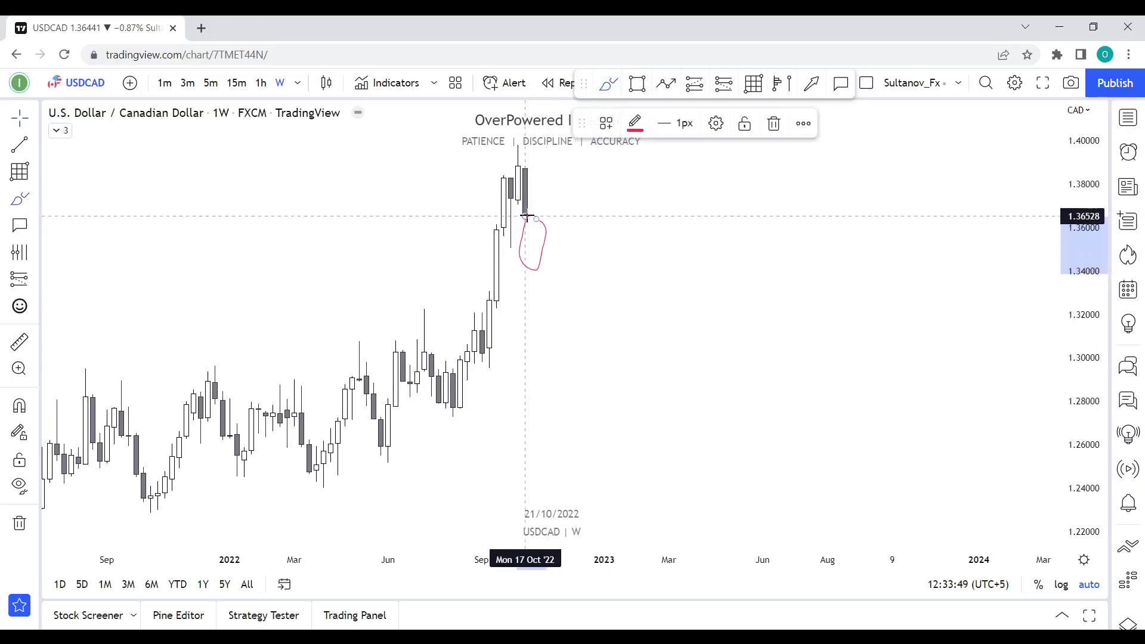
pyautogui.hotkey('ctrl', 'z')
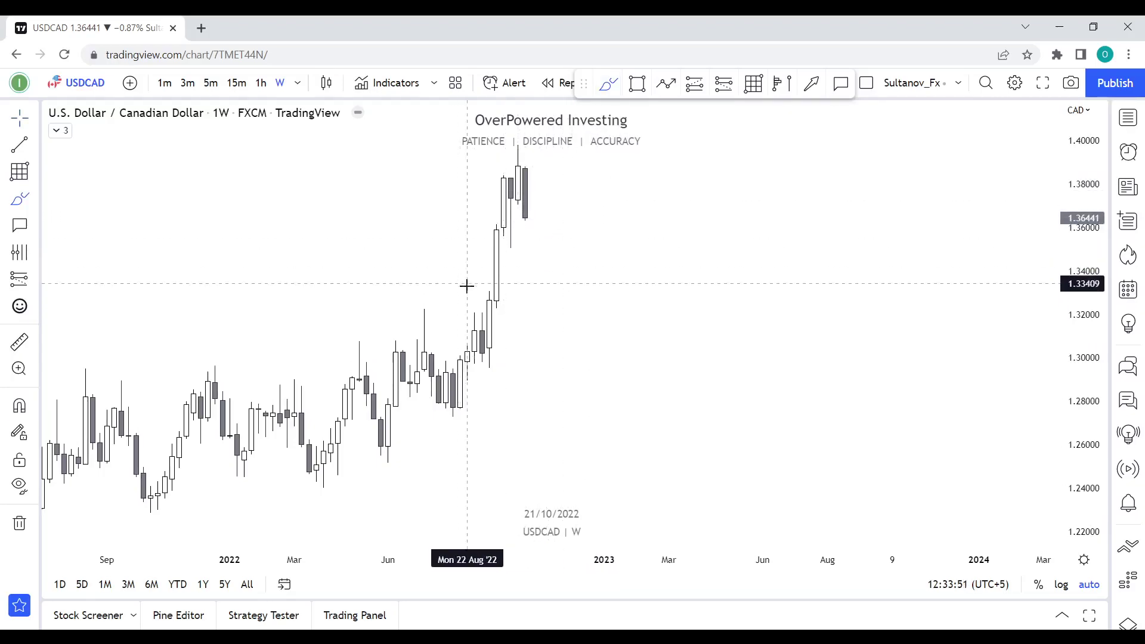
# Try two brushed horizontal levels at about 1.331 and 1.352 beneath the latest weekly candles.
pyautogui.moveTo(467, 290); pyautogui.dragTo(612, 286)
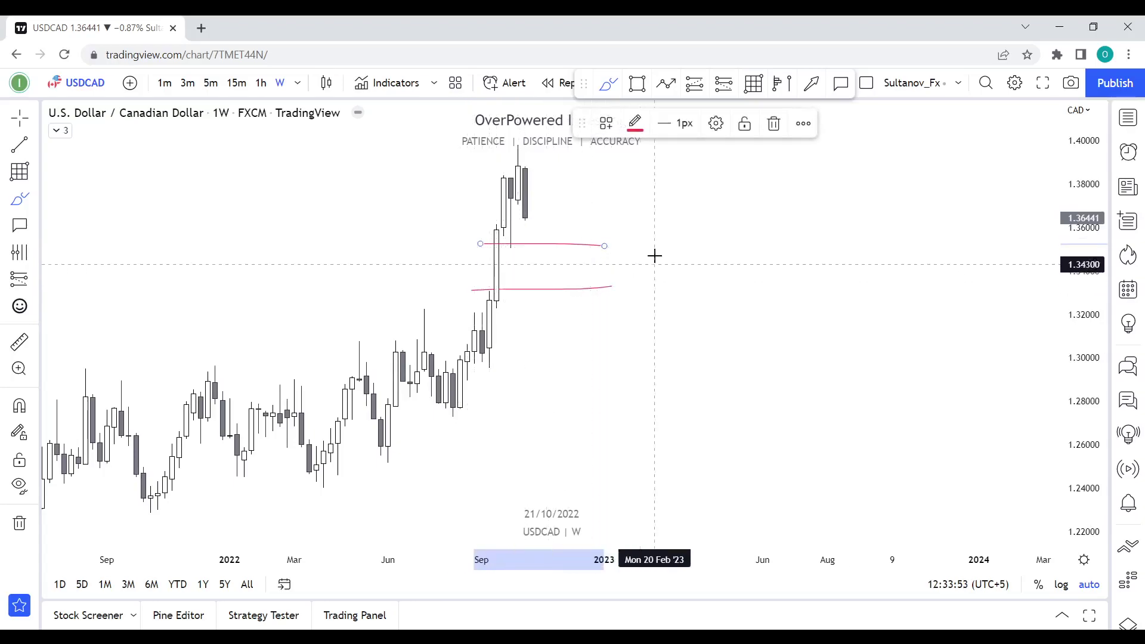
pyautogui.hotkey('ctrl', 'z')
pyautogui.hotkey('ctrl', 'z')
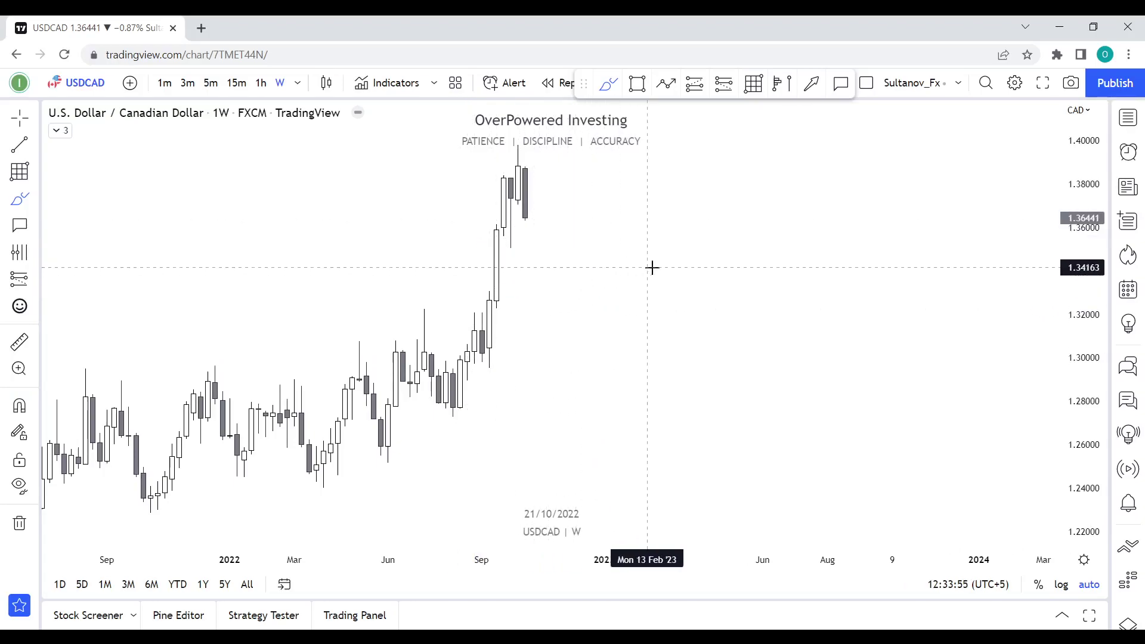
# Switch USDCAD from the daily down to the 4-hour timeframe and rescale the chart around the latest drop.
pyautogui.write('1D')
pyautogui.press('Return')
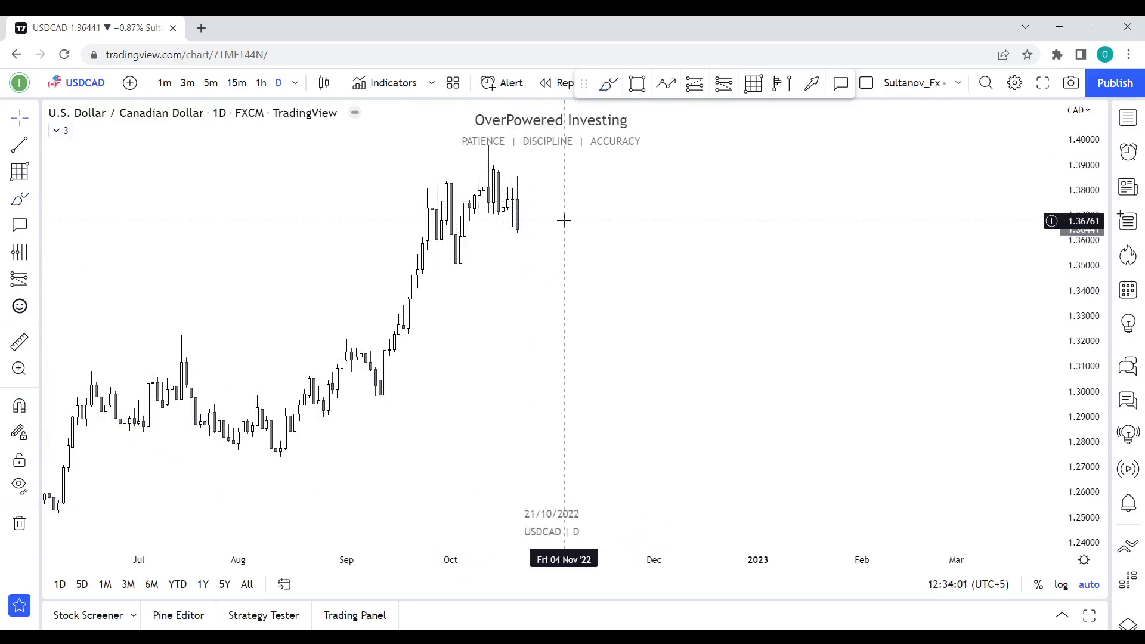
pyautogui.write('4H')
pyautogui.press('Return')
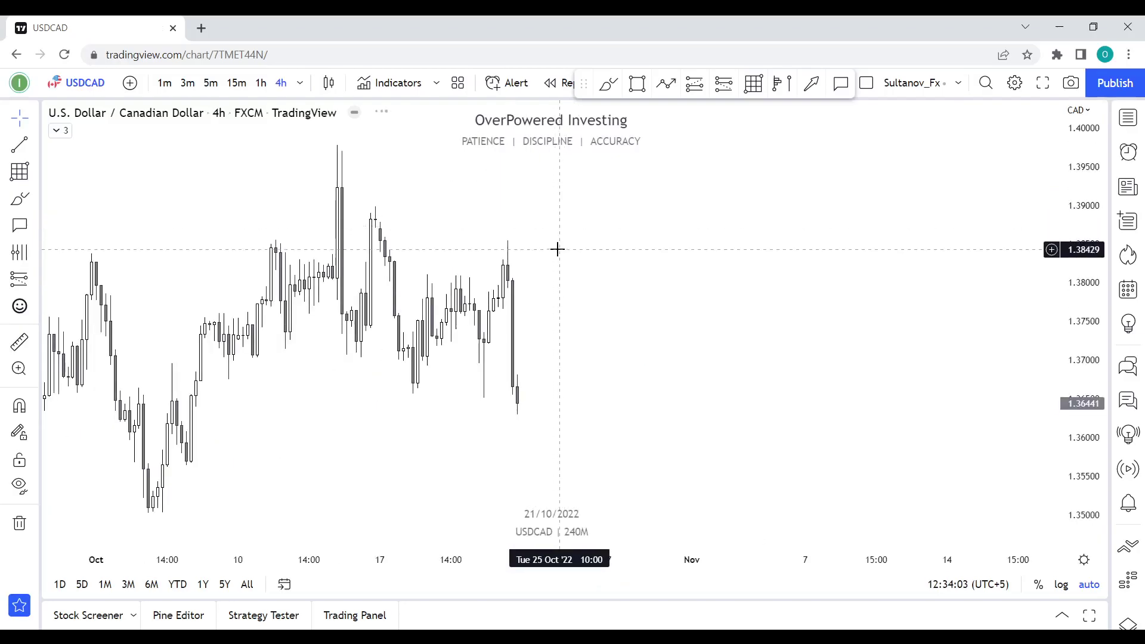
pyautogui.moveTo(1087, 445); pyautogui.dragTo(1066, 352)
pyautogui.moveTo(750, 381); pyautogui.dragTo(786, 284)
pyautogui.scroll(3, 592, 289)
pyautogui.moveTo(589, 296); pyautogui.dragTo(569, 360)
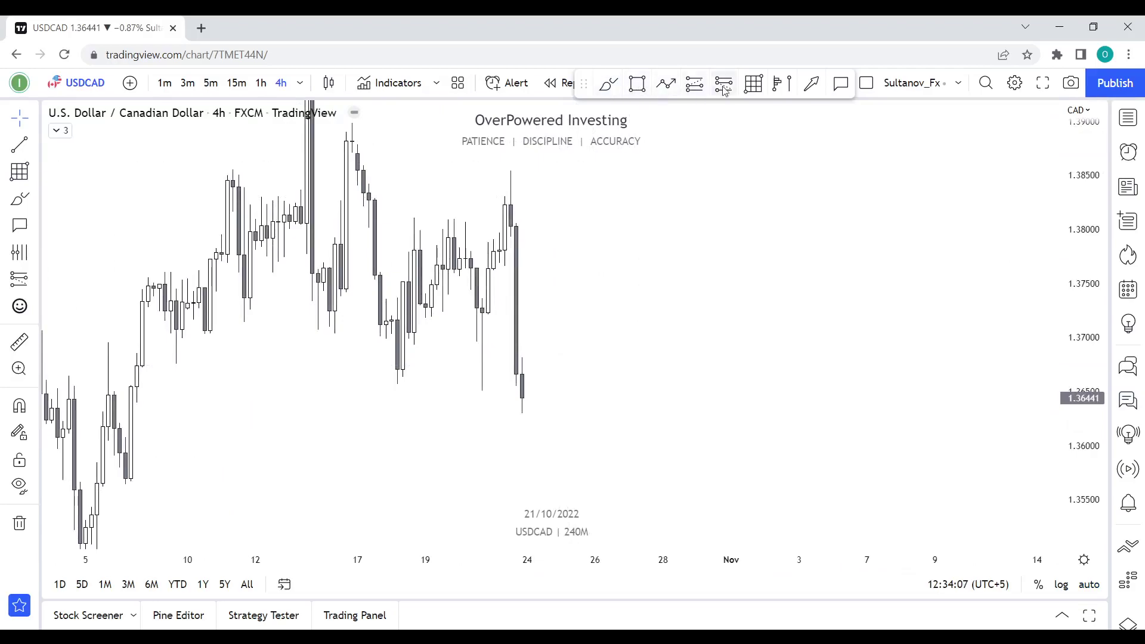
# Draw a Gann box over the latest USDCAD drop from about 1.3796 to 1.3685, extending to about 31 October.
pyautogui.click(755, 85)
pyautogui.click(501, 234)
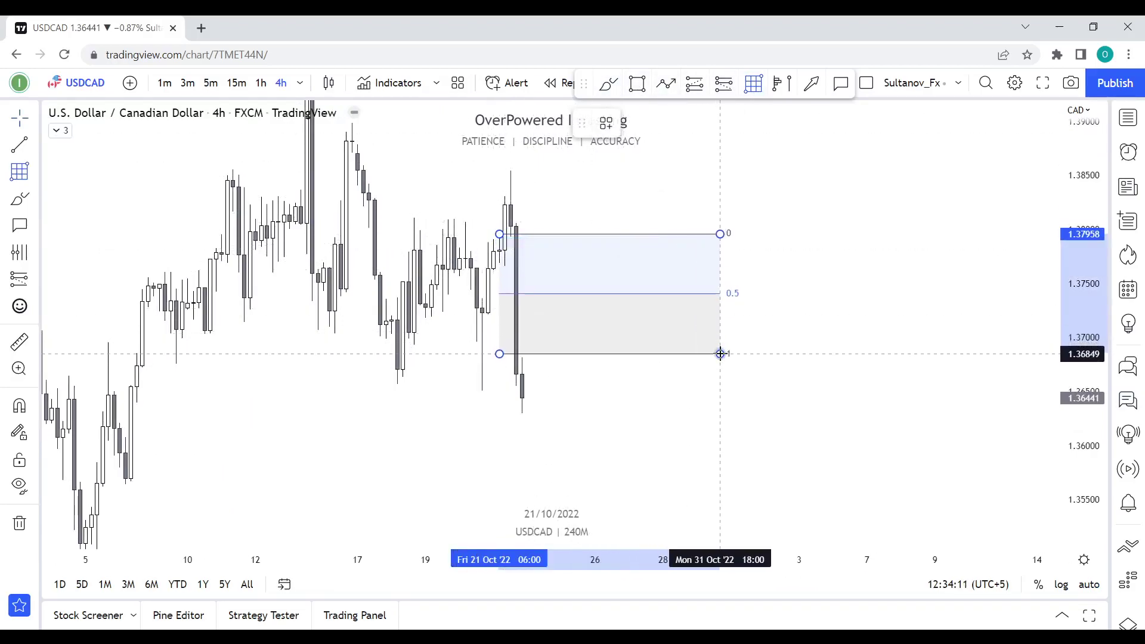
pyautogui.click(733, 268)
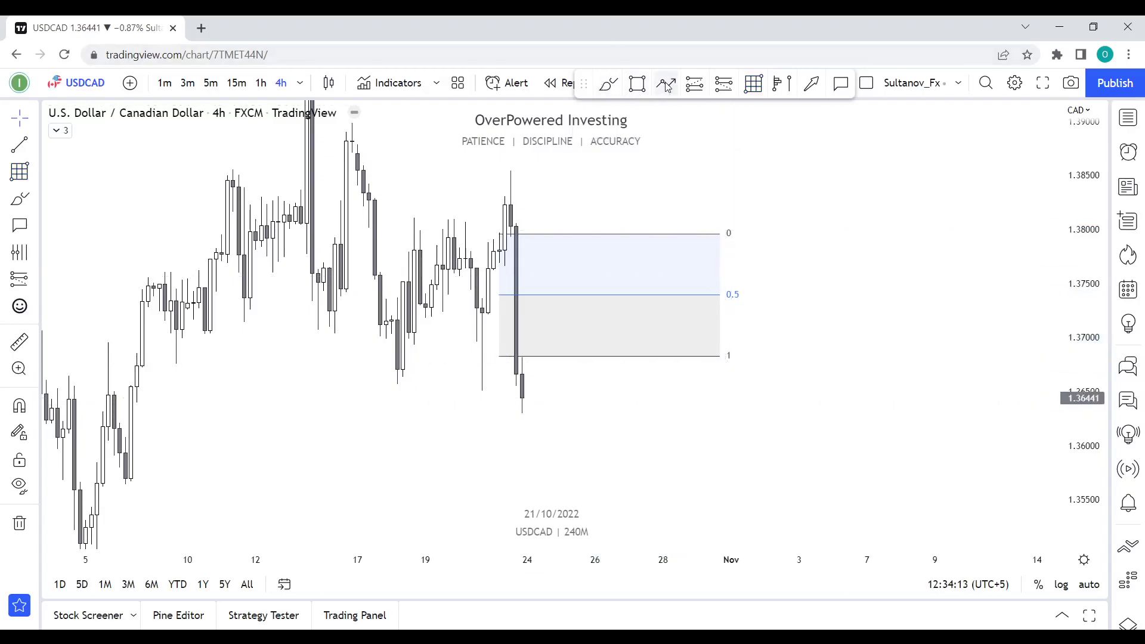
# Draw a projected path from about 1.3636, rising twice into the box near 1.3725 and ending in a drop to about 1.3555.
pyautogui.click(667, 85)
pyautogui.click(528, 407)
pyautogui.click(550, 310)
pyautogui.click(568, 380)
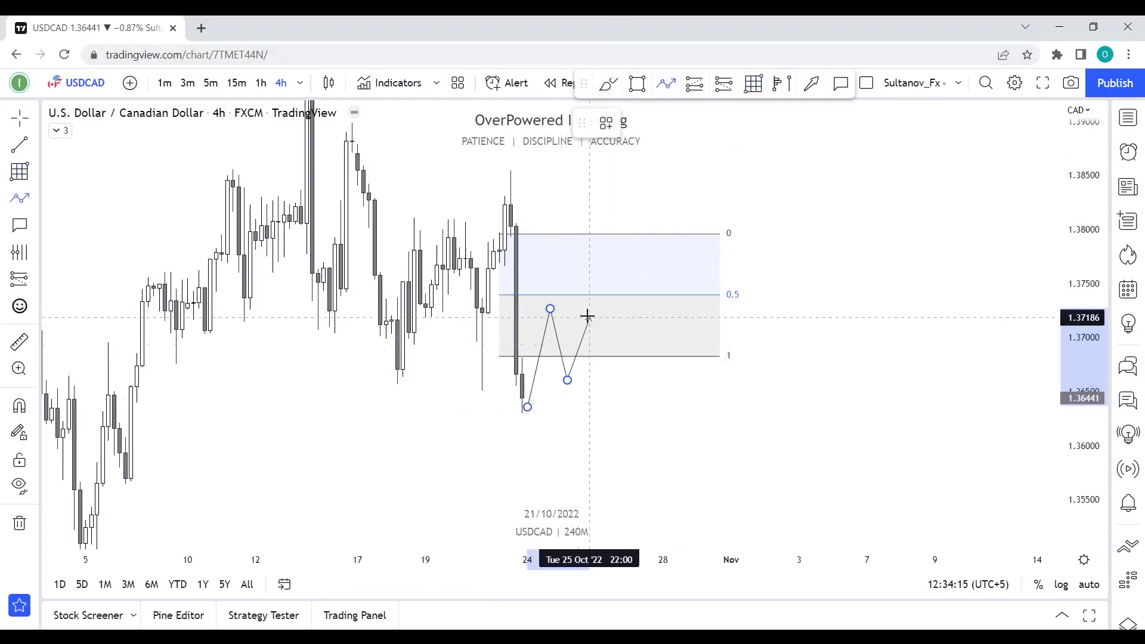
pyautogui.doubleClick(635, 495)
pyautogui.moveTo(670, 486)
pyautogui.mouseDown()
pyautogui.moveTo(827, 274)
pyautogui.moveTo(800, 398)
pyautogui.mouseUp()
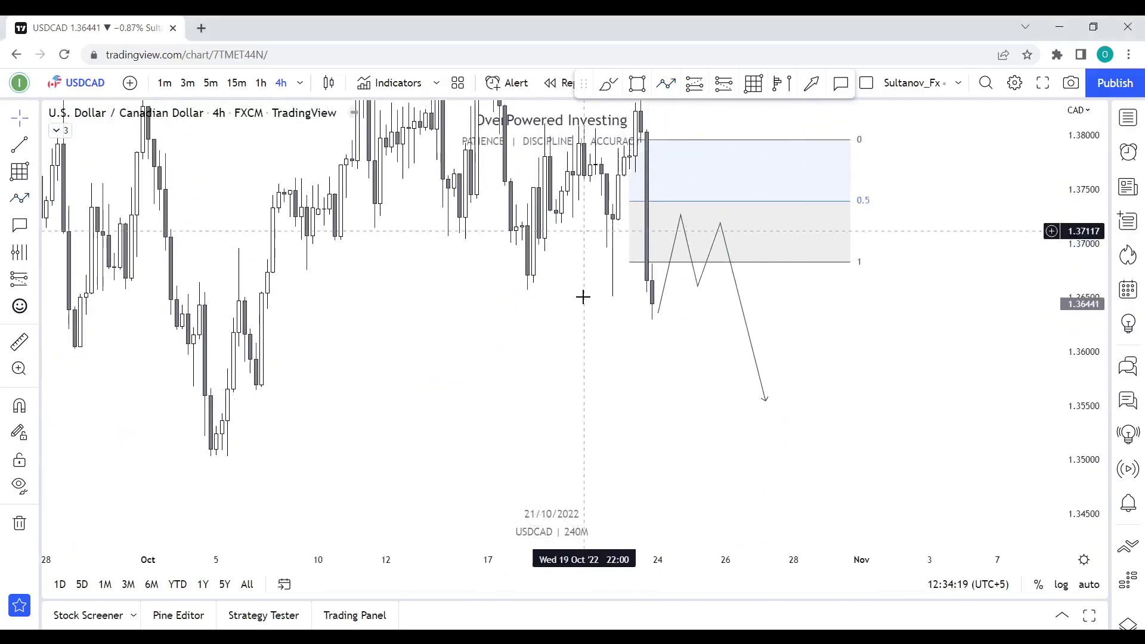
# Open the XAUUSD chart and switch it to the weekly timeframe.
pyautogui.moveTo(865, 328); pyautogui.dragTo(822, 409)
pyautogui.moveTo(1098, 310); pyautogui.dragTo(1098, 412)
pyautogui.scroll(-3, 771, 326)
pyautogui.scroll(-1, 784, 313)
pyautogui.press('Down')
pyautogui.moveTo(811, 340); pyautogui.dragTo(854, 256)
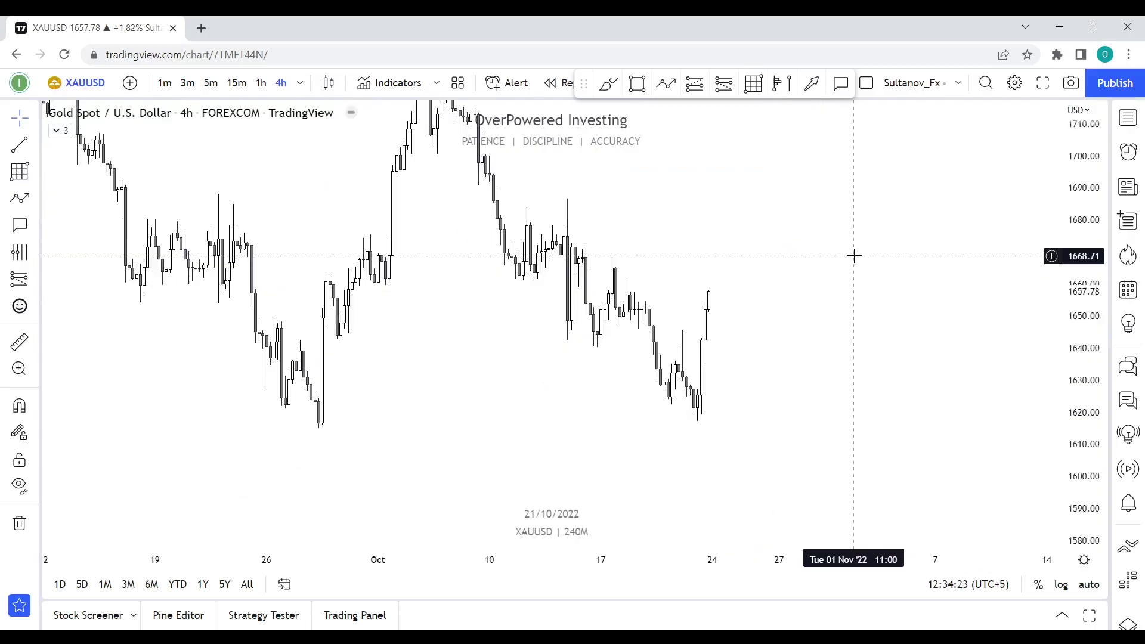
pyautogui.scroll(-3, 946, 325)
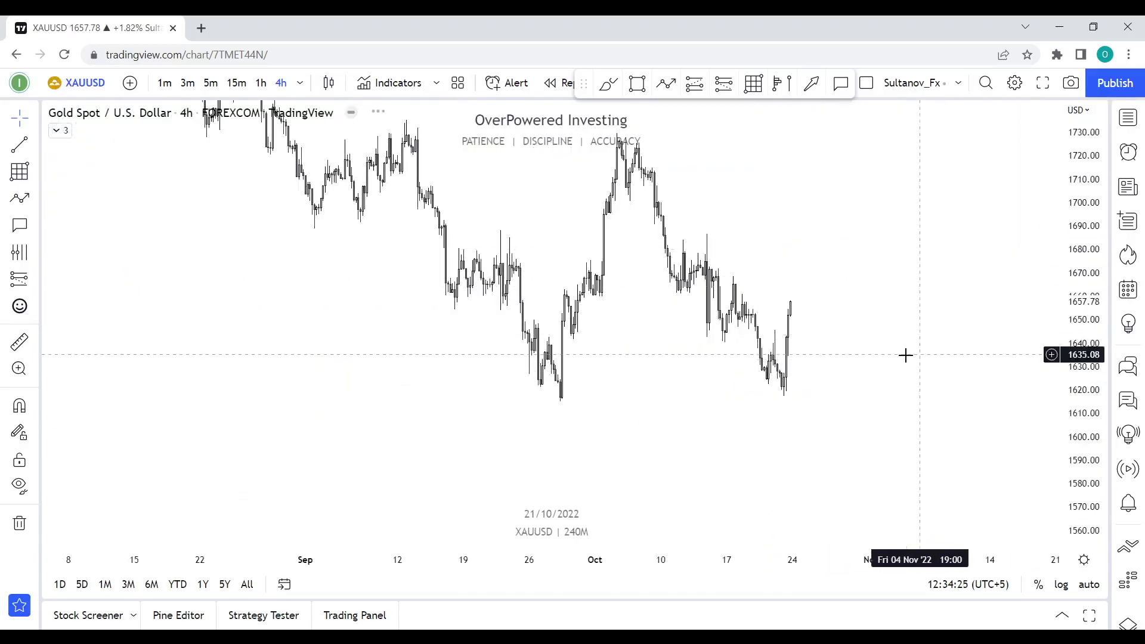
pyautogui.moveTo(905, 355); pyautogui.dragTo(811, 353)
pyautogui.write('1W')
pyautogui.press('Return')
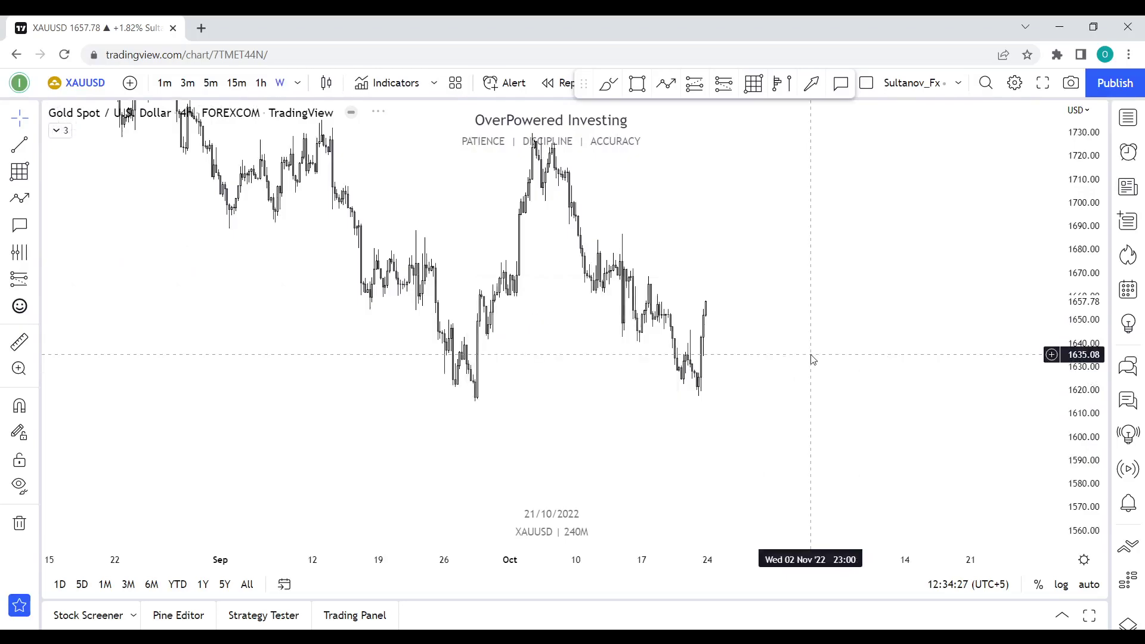
# Draw a Gann box from about 1575.66 to 1449 on the March 2020 weekly candle, extending to August 2024.
pyautogui.moveTo(1099, 299); pyautogui.dragTo(1098, 459)
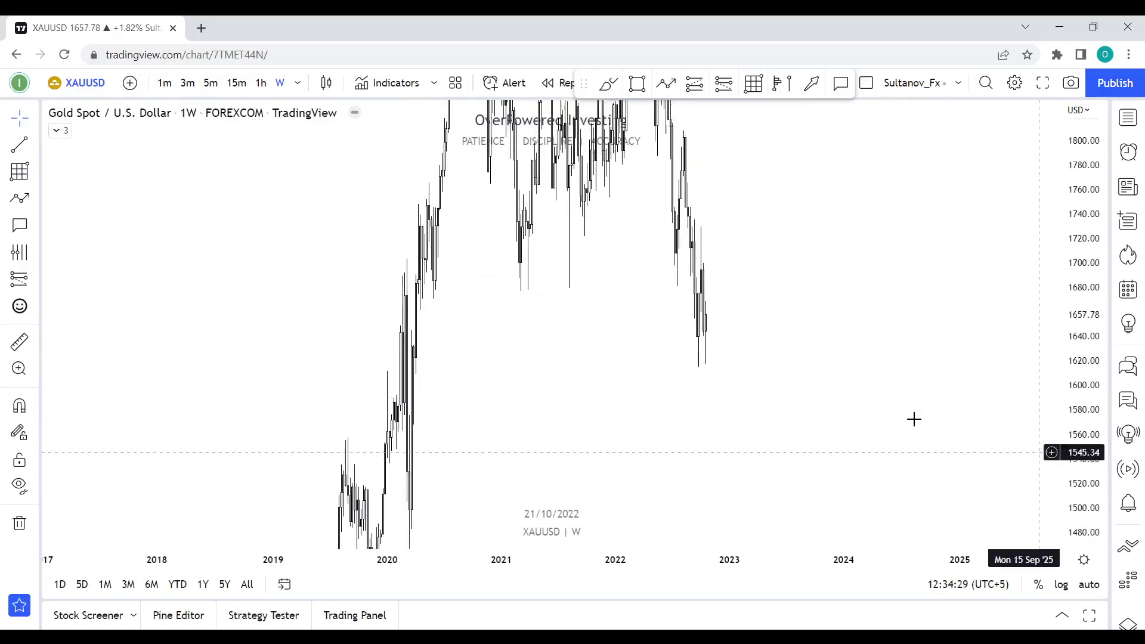
pyautogui.moveTo(612, 451); pyautogui.dragTo(604, 408)
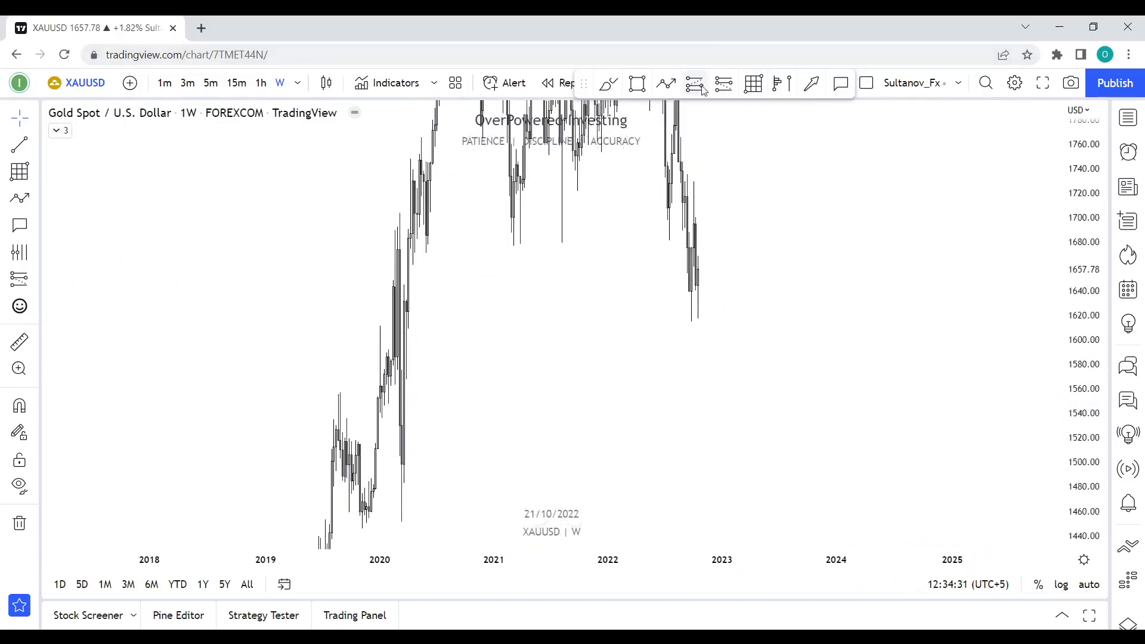
pyautogui.click(754, 84)
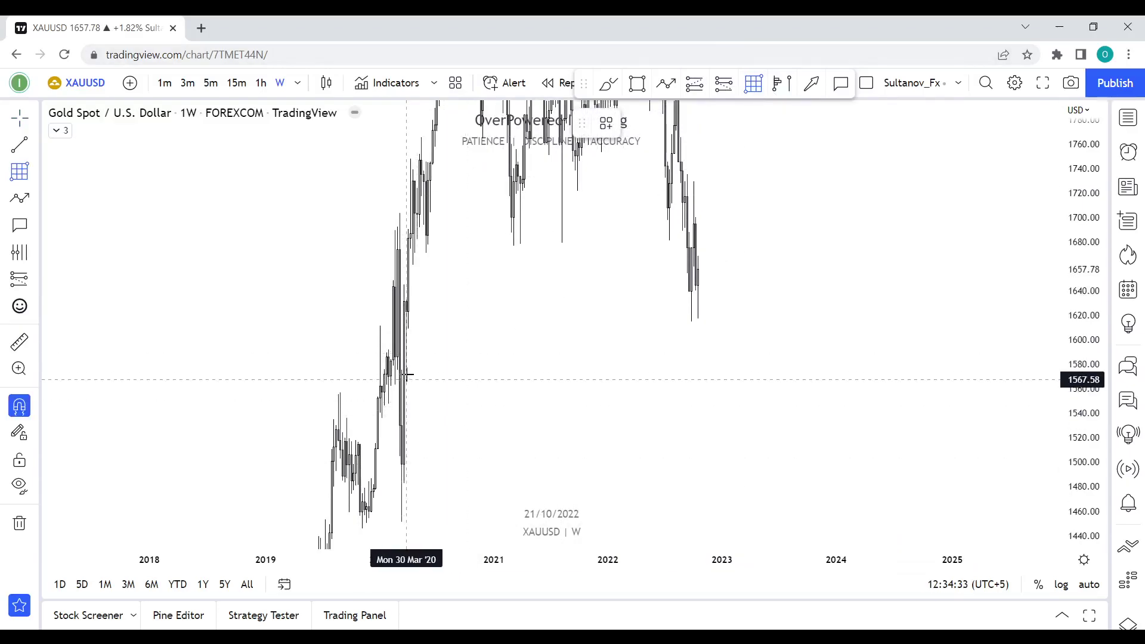
pyautogui.moveTo(401, 370)
pyautogui.mouseDown()
pyautogui.moveTo(599, 507)
pyautogui.moveTo(907, 511)
pyautogui.moveTo(908, 524)
pyautogui.mouseUp()
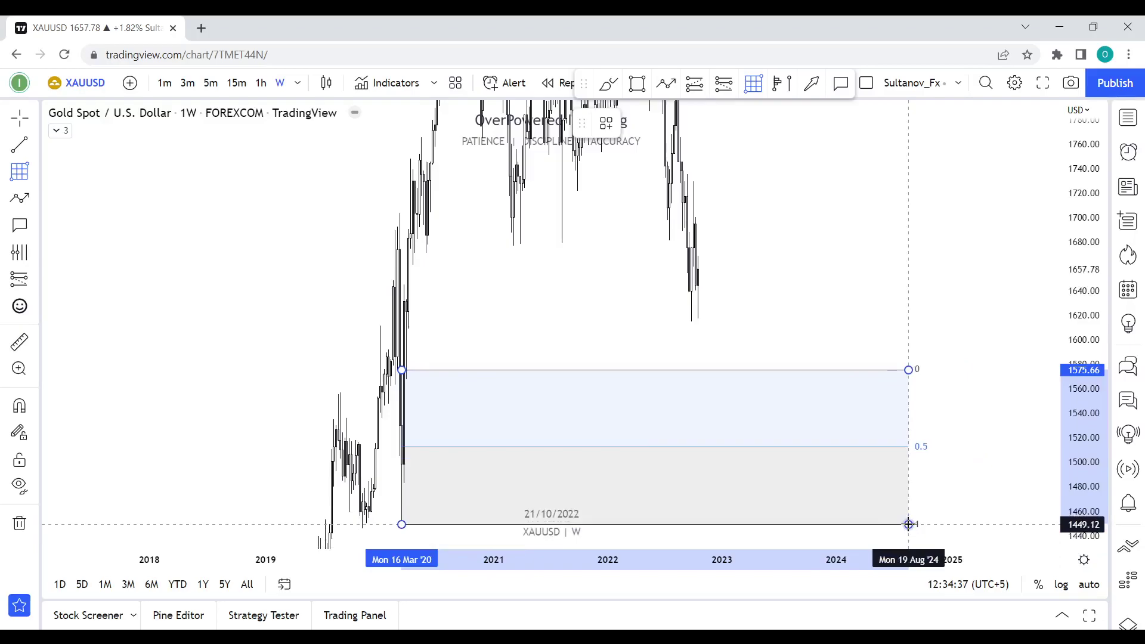
# Draw a projected path from about 1650 down to 1500, up to 1600, down to 1510 and up to about 1800.
pyautogui.scroll(5, 642, 310)
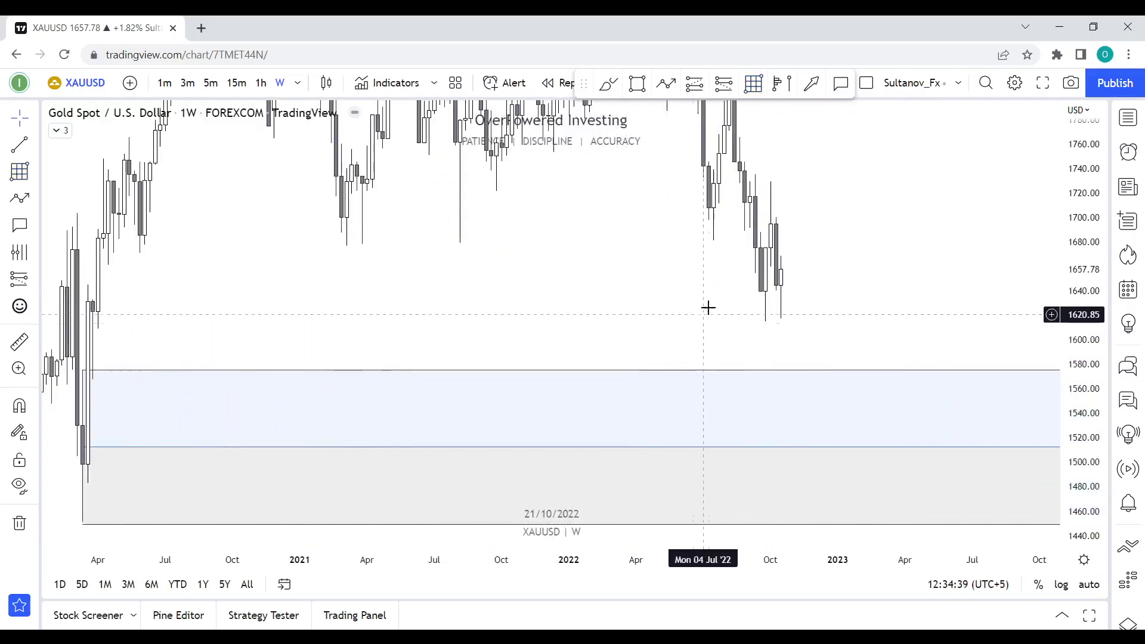
pyautogui.moveTo(705, 313); pyautogui.dragTo(621, 286)
pyautogui.moveTo(1089, 350); pyautogui.dragTo(1086, 468)
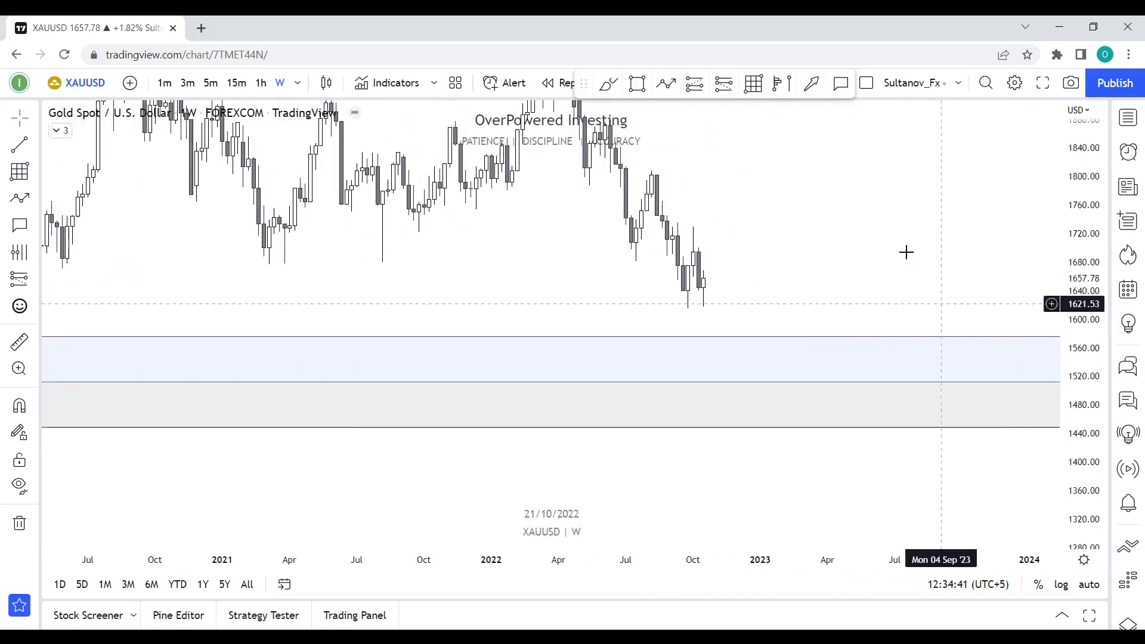
pyautogui.click(715, 283)
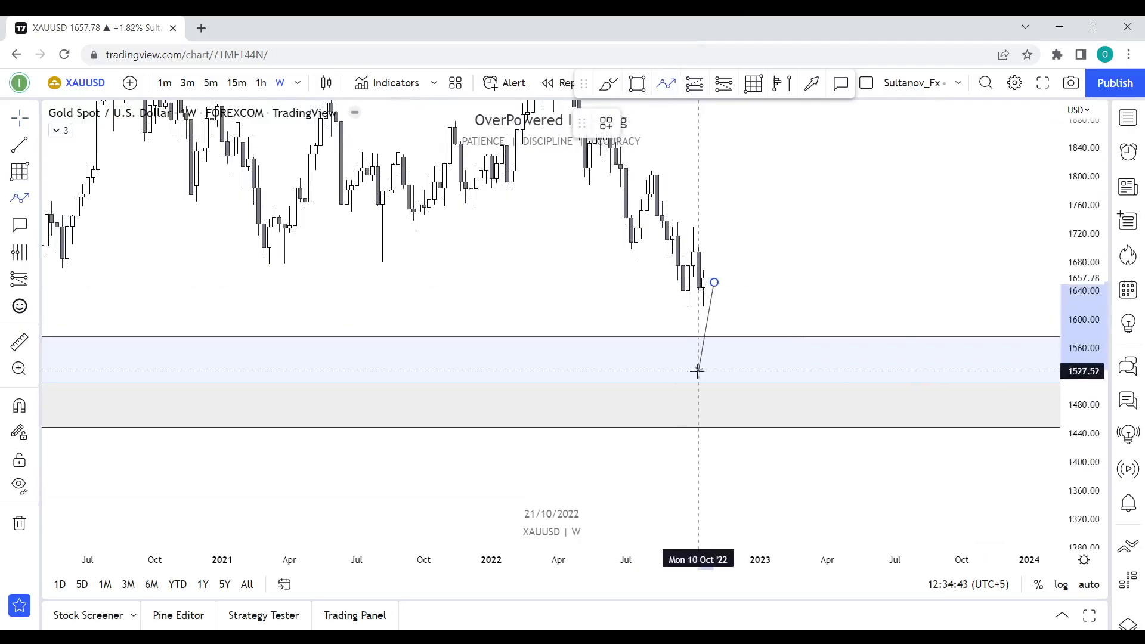
pyautogui.click(735, 391)
pyautogui.click(766, 320)
pyautogui.click(781, 383)
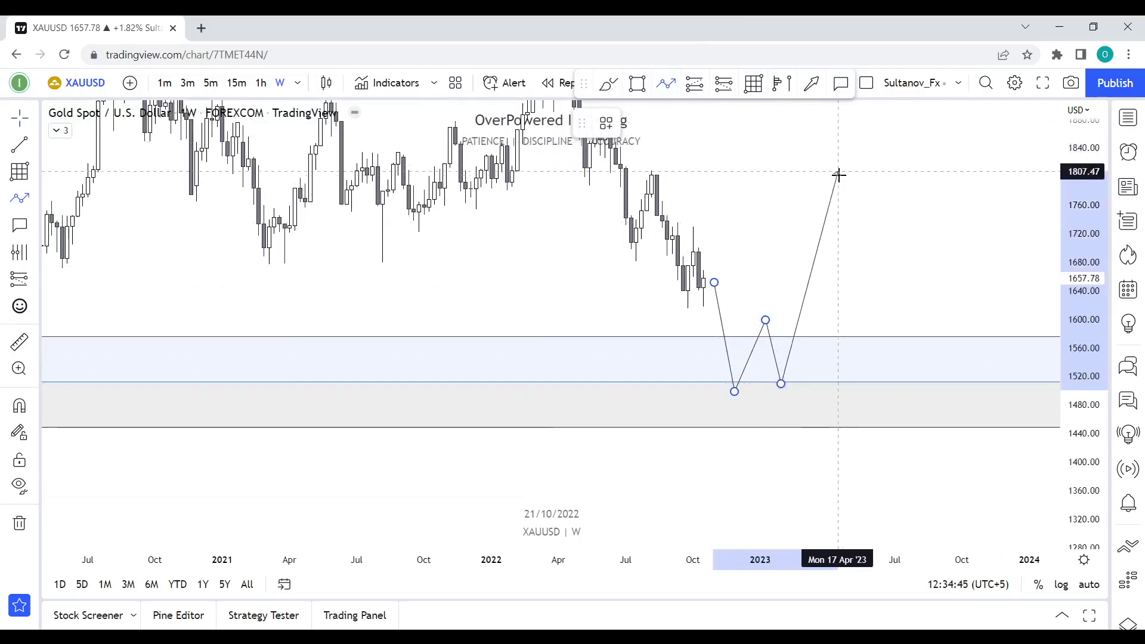
pyautogui.doubleClick(838, 177)
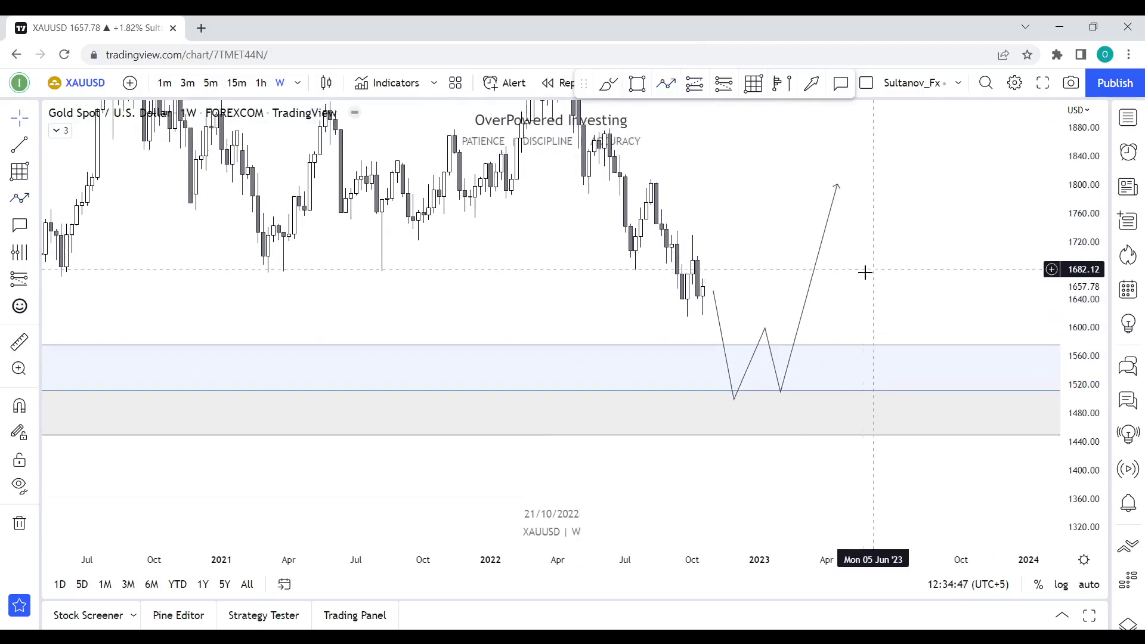
# Switch XAUUSD to the daily timeframe and rescale the chart to show the whole downtrend above the demand zone.
pyautogui.press('1')
pyautogui.press('d')
pyautogui.press('Return')
pyautogui.scroll(-3, 705, 286)
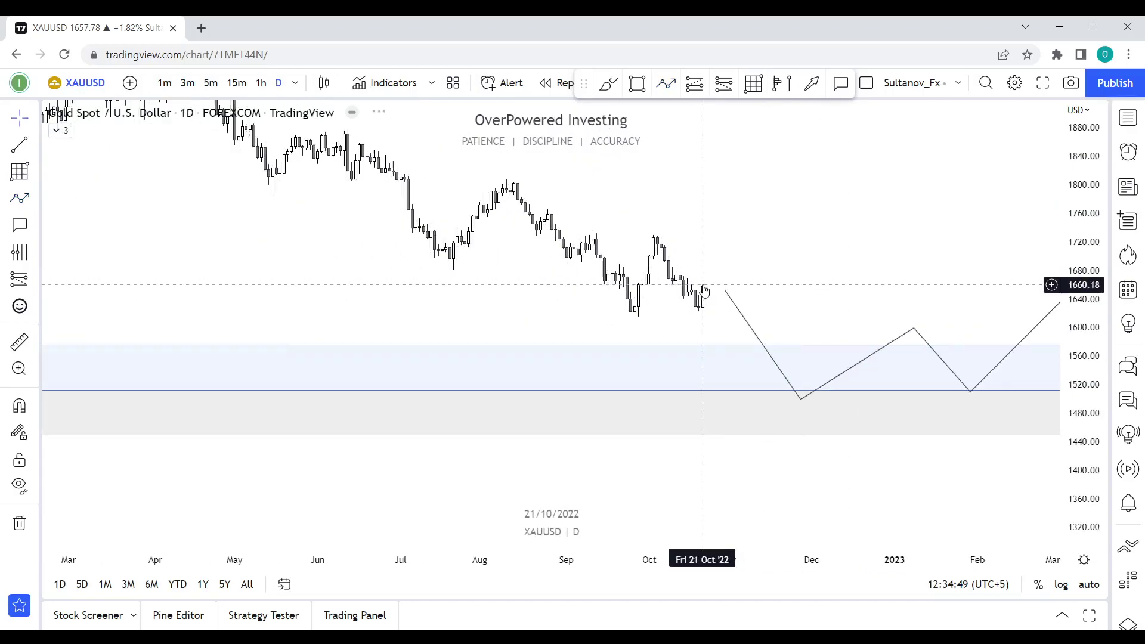
pyautogui.scroll(2, 710, 286)
pyautogui.moveTo(1088, 447); pyautogui.dragTo(1087, 264)
pyautogui.scroll(3, 677, 231)
pyautogui.moveTo(766, 209); pyautogui.dragTo(985, 340)
pyautogui.scroll(-3, 990, 340)
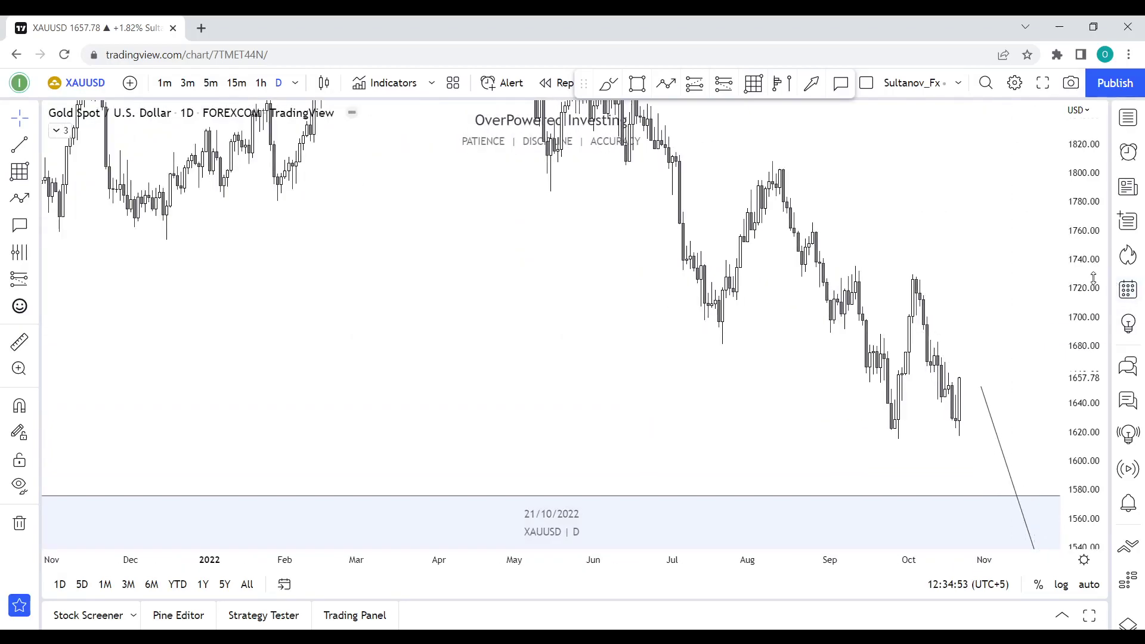
pyautogui.moveTo(1096, 285); pyautogui.dragTo(1096, 430)
pyautogui.moveTo(922, 258)
pyautogui.mouseDown()
pyautogui.moveTo(624, 209)
pyautogui.moveTo(605, 261)
pyautogui.mouseUp()
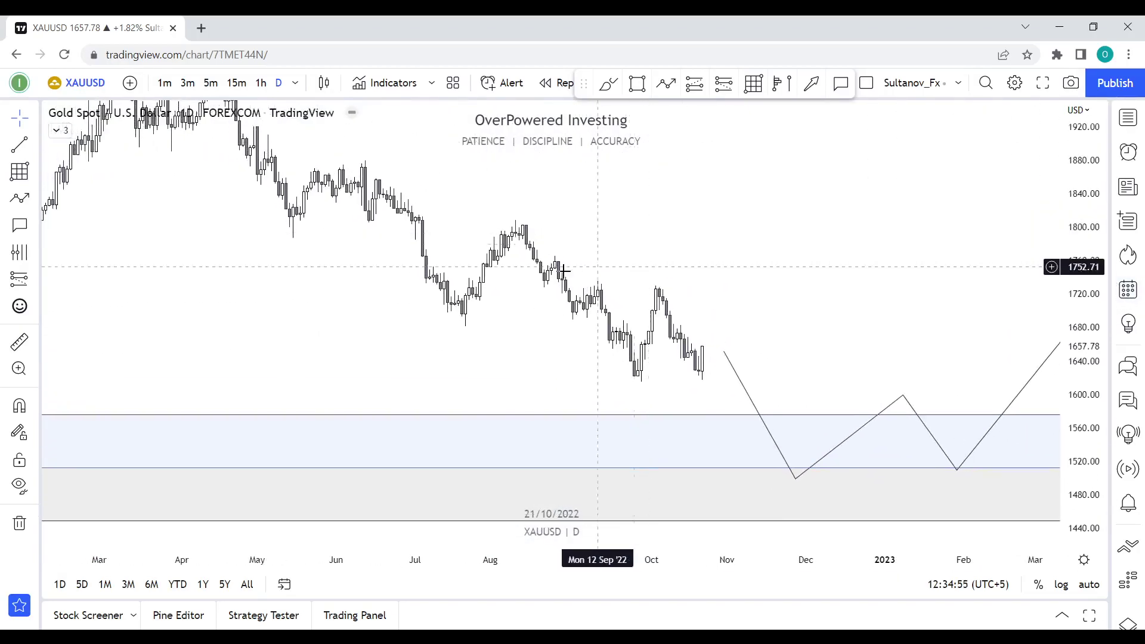
pyautogui.click(36, 147)
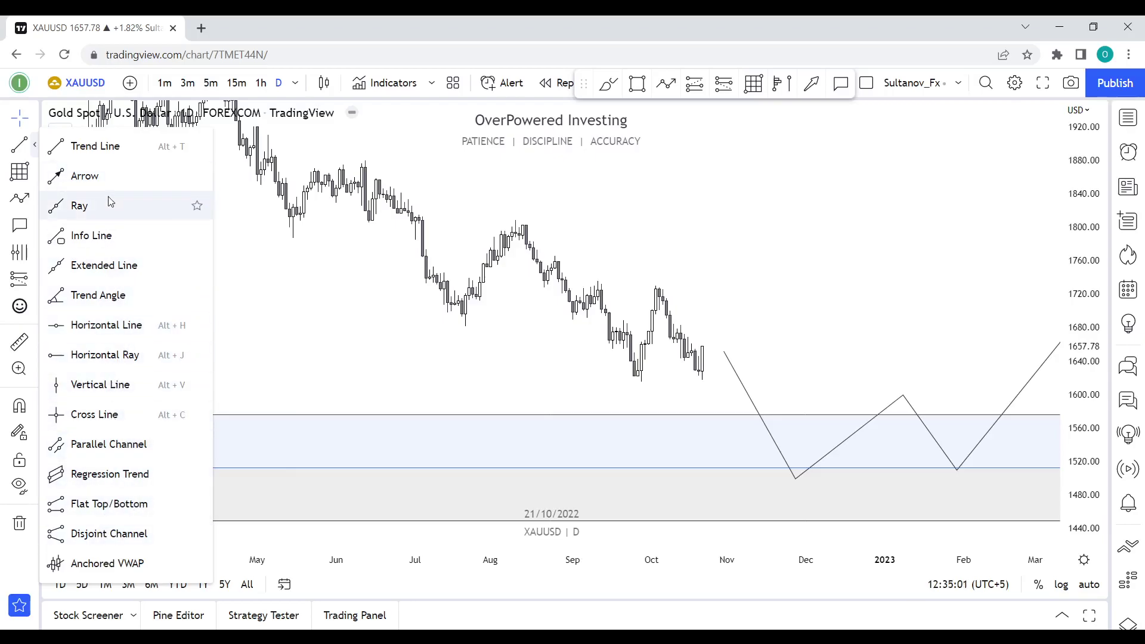
pyautogui.click(128, 447)
pyautogui.click(367, 158)
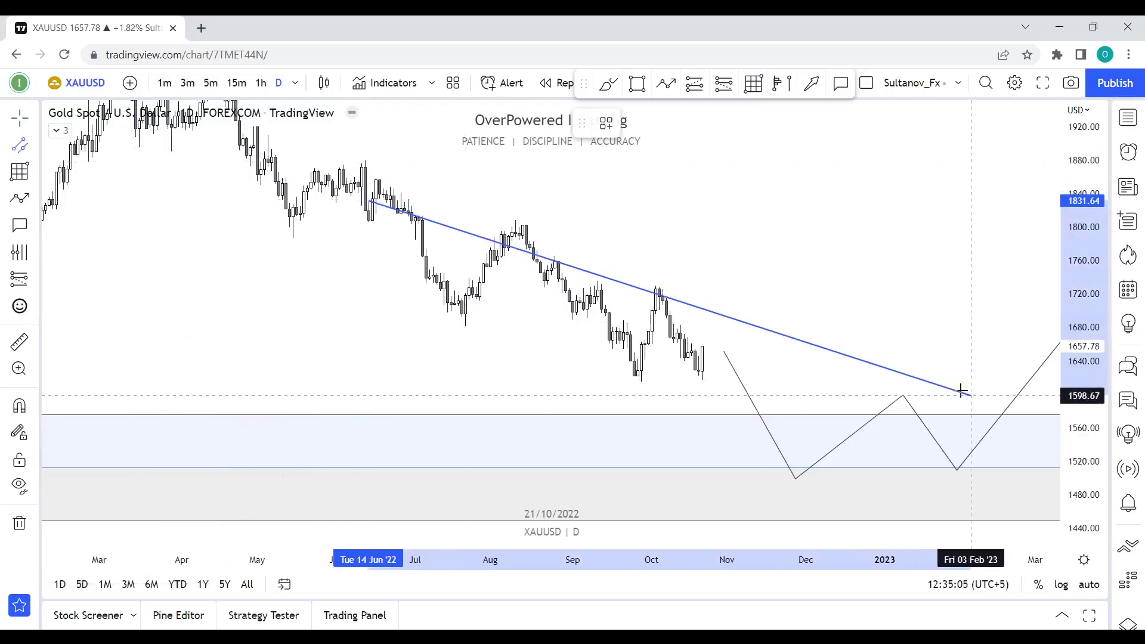
pyautogui.press('Escape')
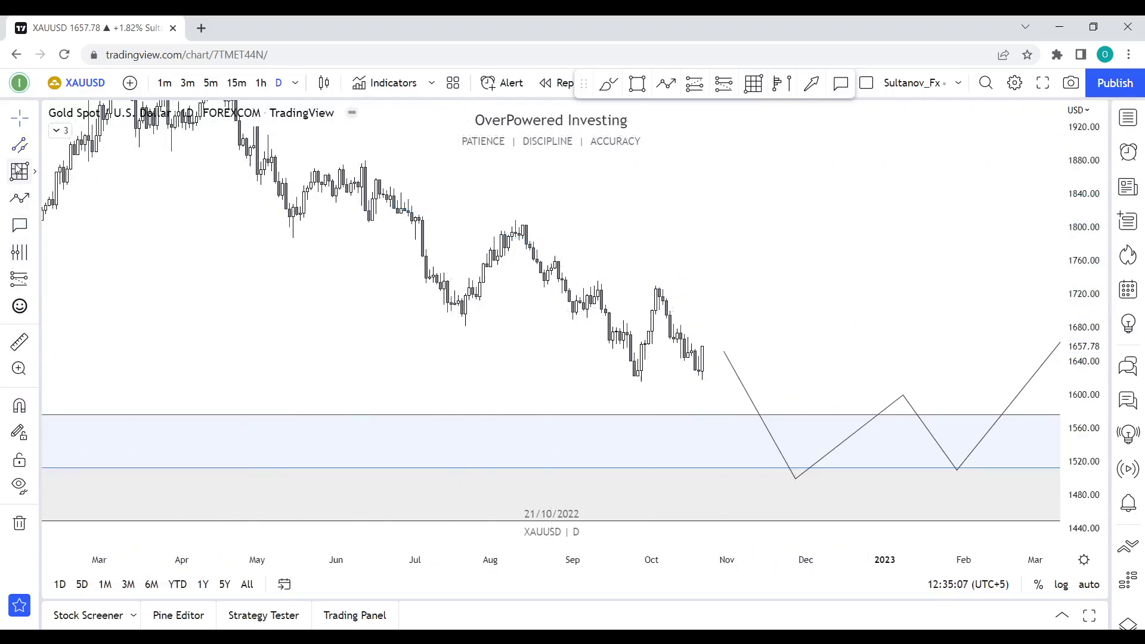
# Draw a descending parallel channel from the mid-June high near 1876 to about 1631 in late December, with its lower edge along the swing lows.
pyautogui.hotkey('alt', 't')
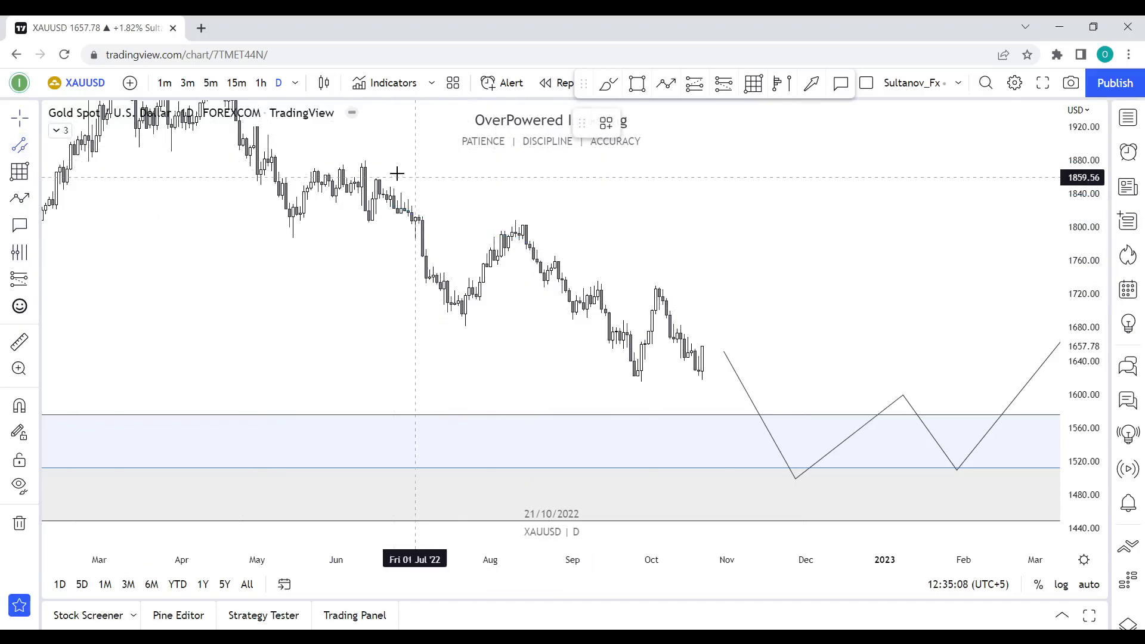
pyautogui.click(368, 161)
pyautogui.click(883, 368)
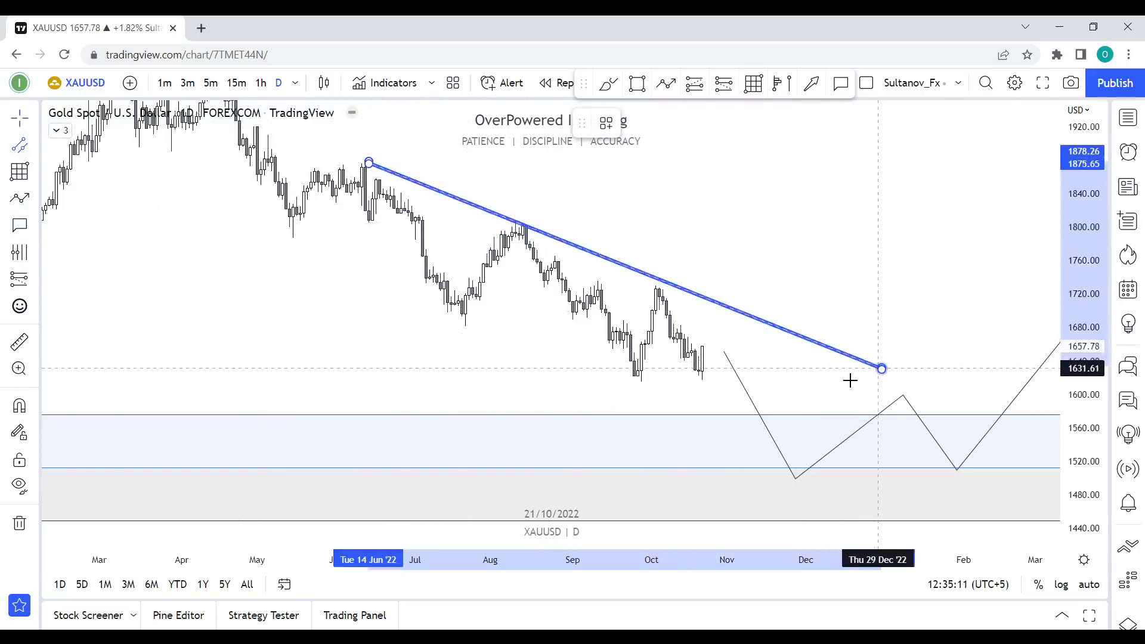
pyautogui.click(755, 430)
pyautogui.moveTo(847, 284); pyautogui.dragTo(807, 255)
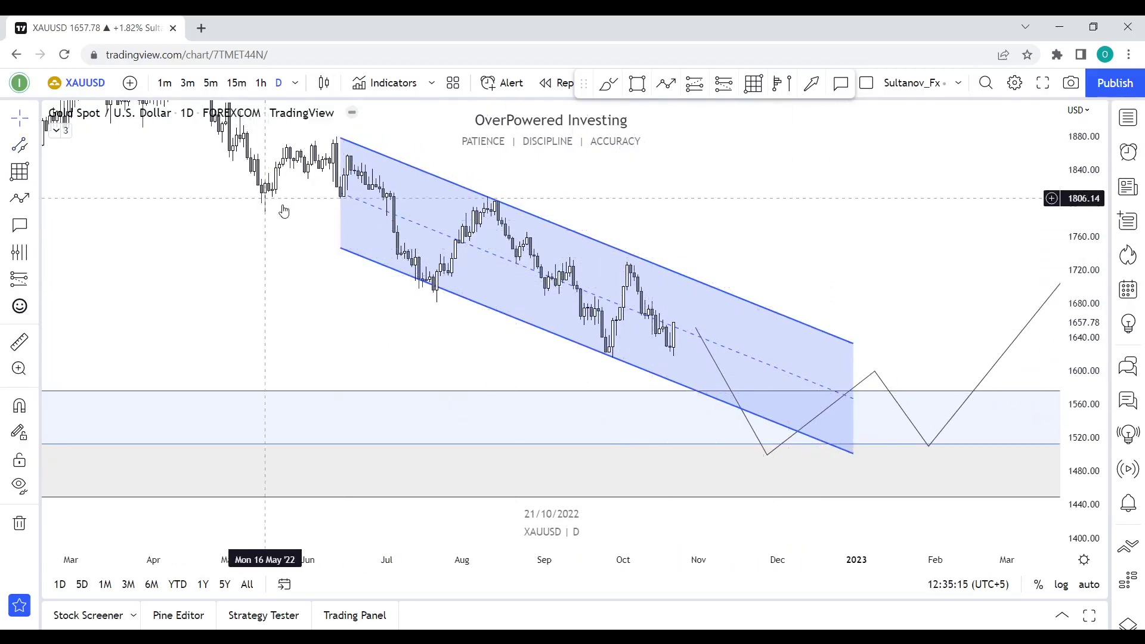
pyautogui.click(668, 87)
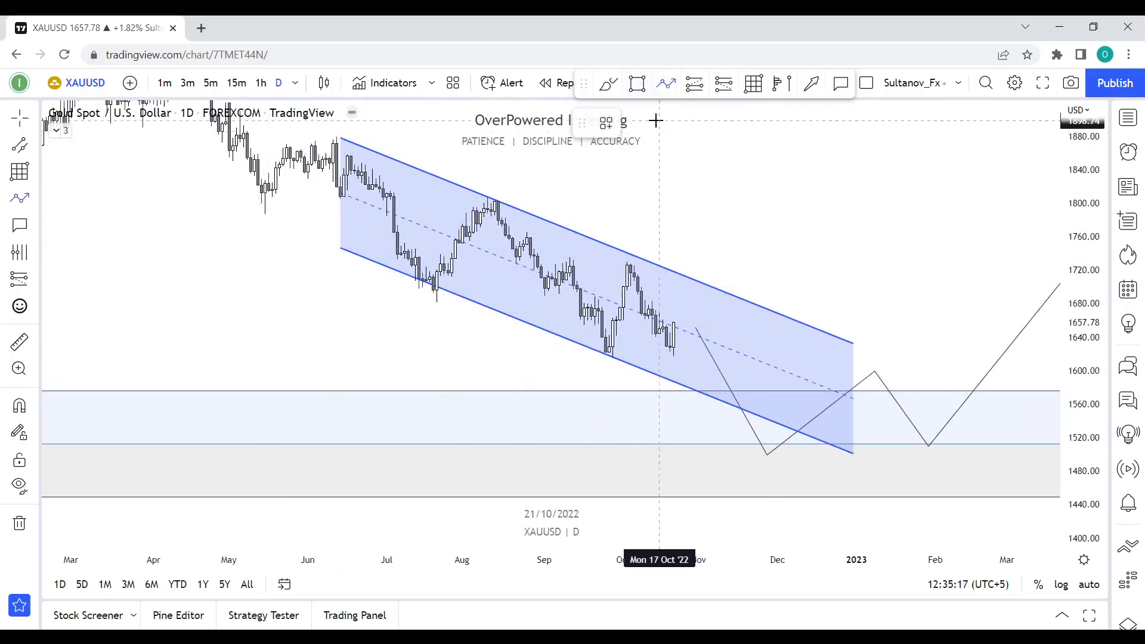
pyautogui.click(678, 325)
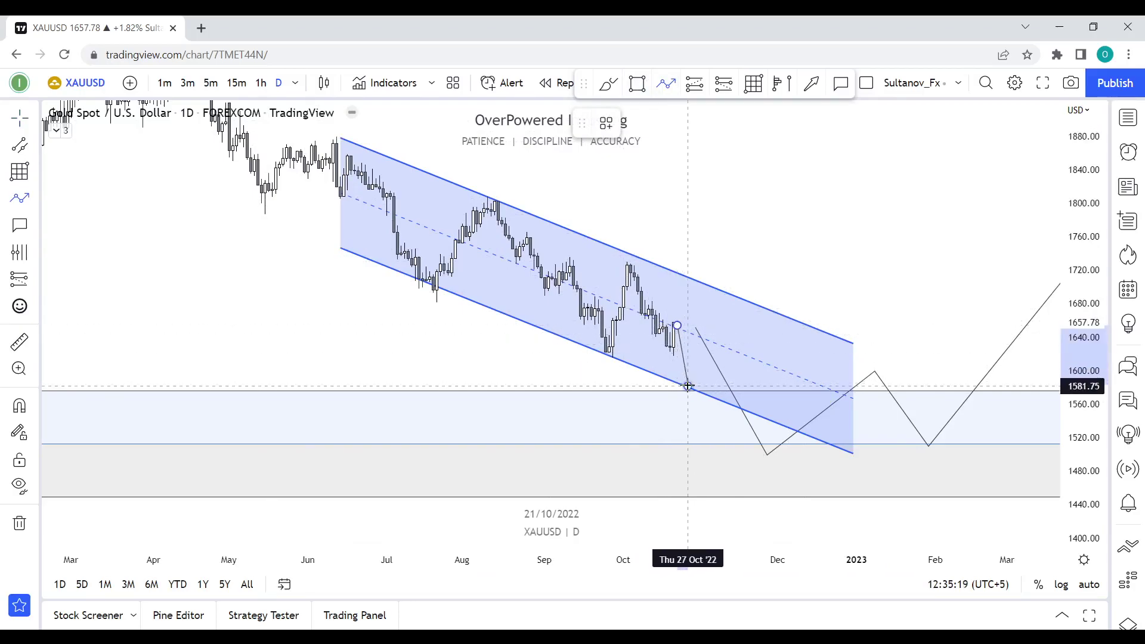
pyautogui.press('Escape')
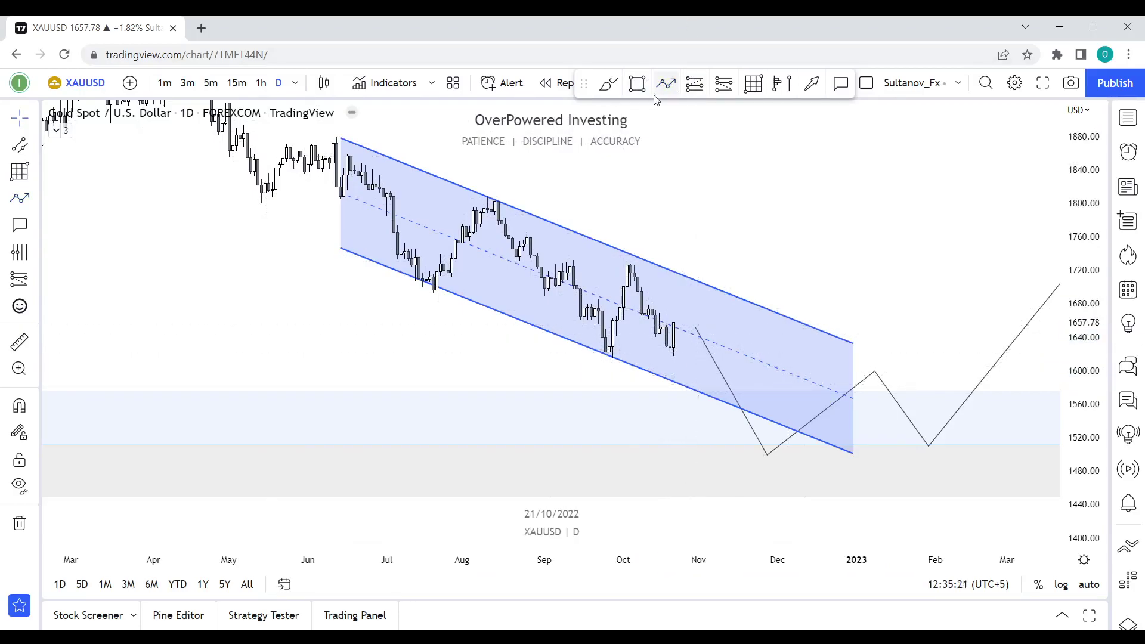
# Draw a zigzag path from about 1659 through the channel, reaching about 1681, 1498 and finally 1764, and delete the earlier weekly projection path.
pyautogui.click(678, 321)
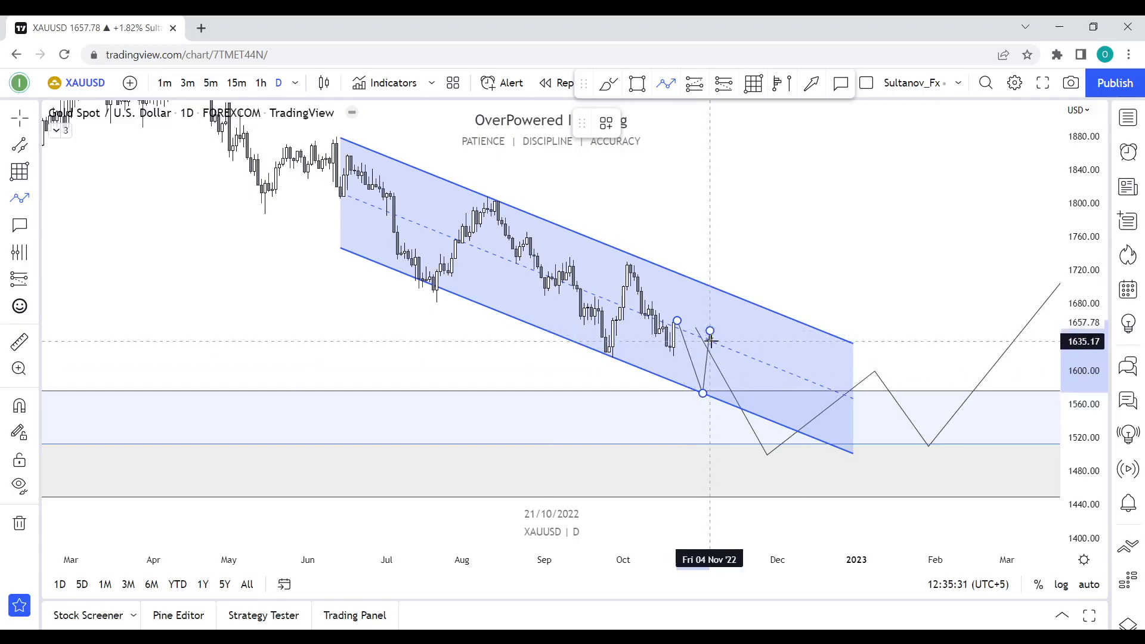
pyautogui.click(739, 303)
pyautogui.click(778, 456)
pyautogui.doubleClick(839, 234)
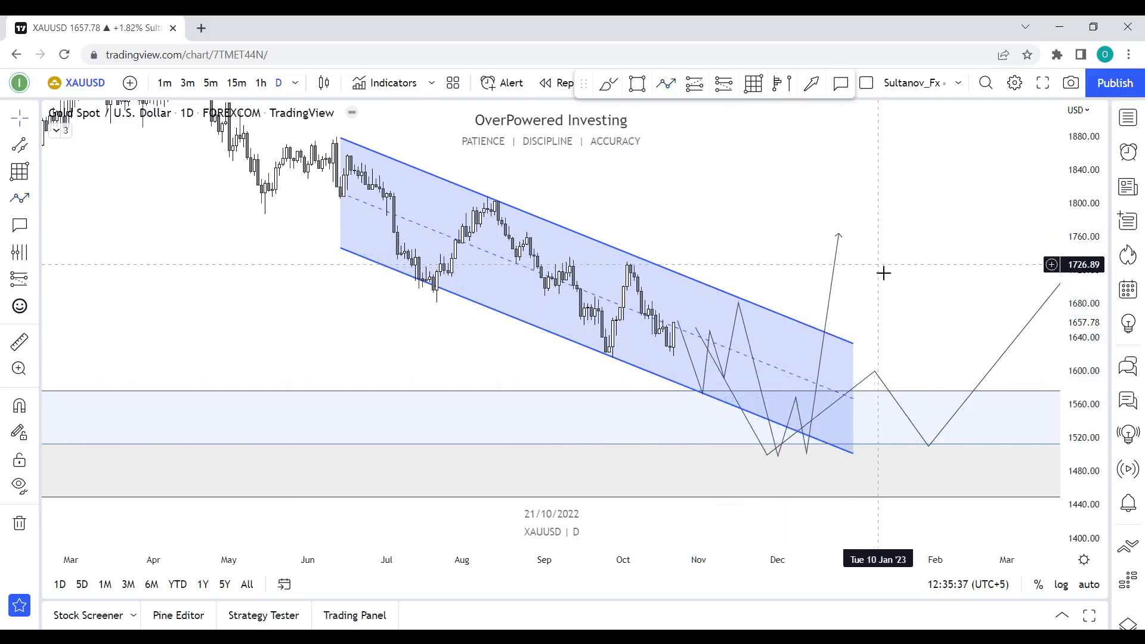
pyautogui.press('Delete')
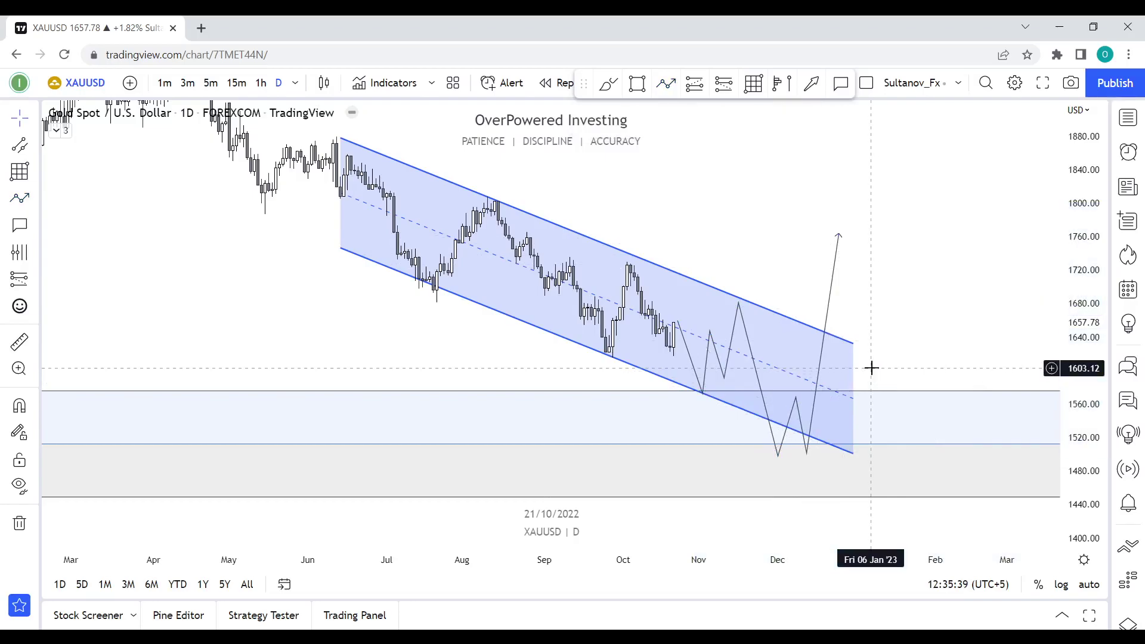
pyautogui.moveTo(922, 343)
pyautogui.mouseDown()
pyautogui.moveTo(1099, 338)
pyautogui.moveTo(923, 352)
pyautogui.mouseUp()
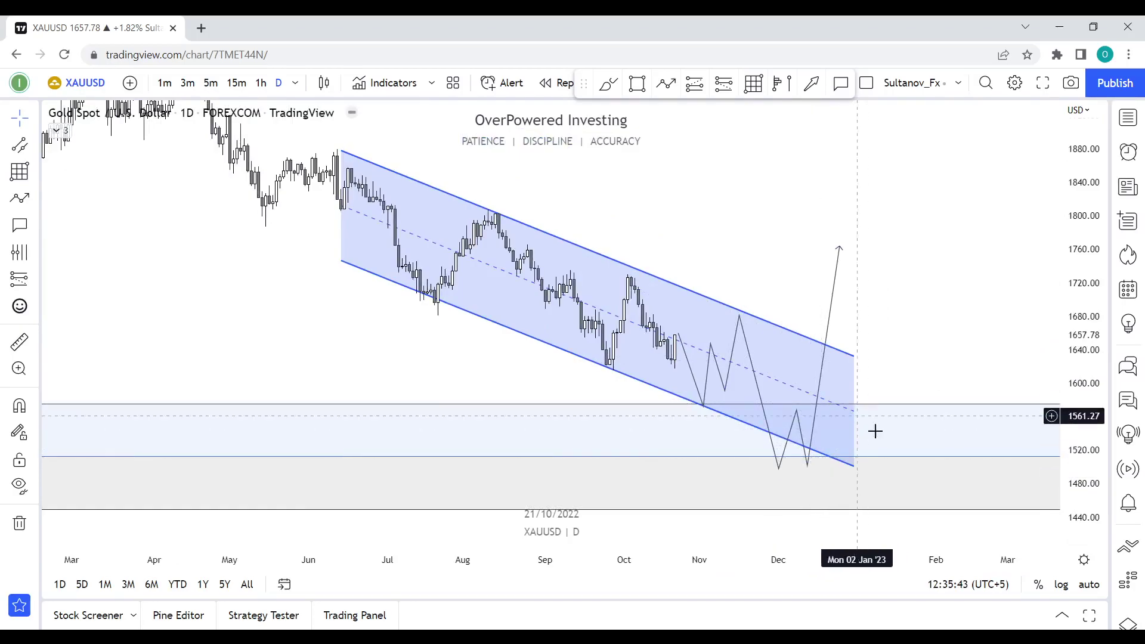
# Switch the chart from XAUUSD to BTCUSDT on the daily timeframe.
pyautogui.moveTo(825, 254); pyautogui.dragTo(840, 340)
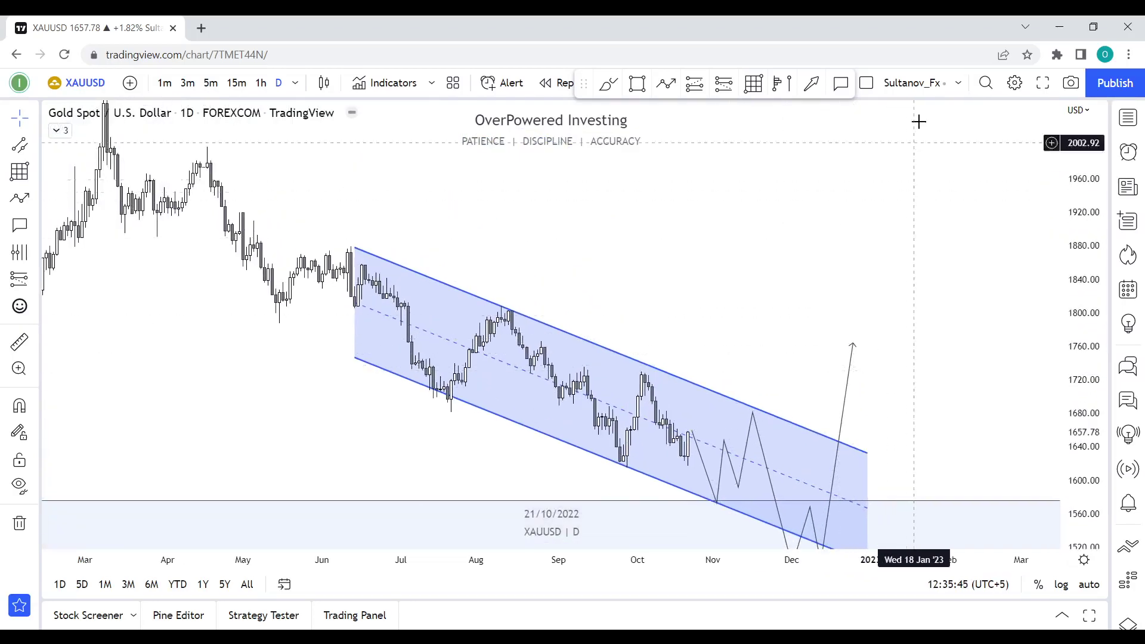
pyautogui.moveTo(914, 331); pyautogui.dragTo(885, 250)
pyautogui.moveTo(918, 205); pyautogui.dragTo(757, 372)
pyautogui.press('Delete')
pyautogui.press('Down')
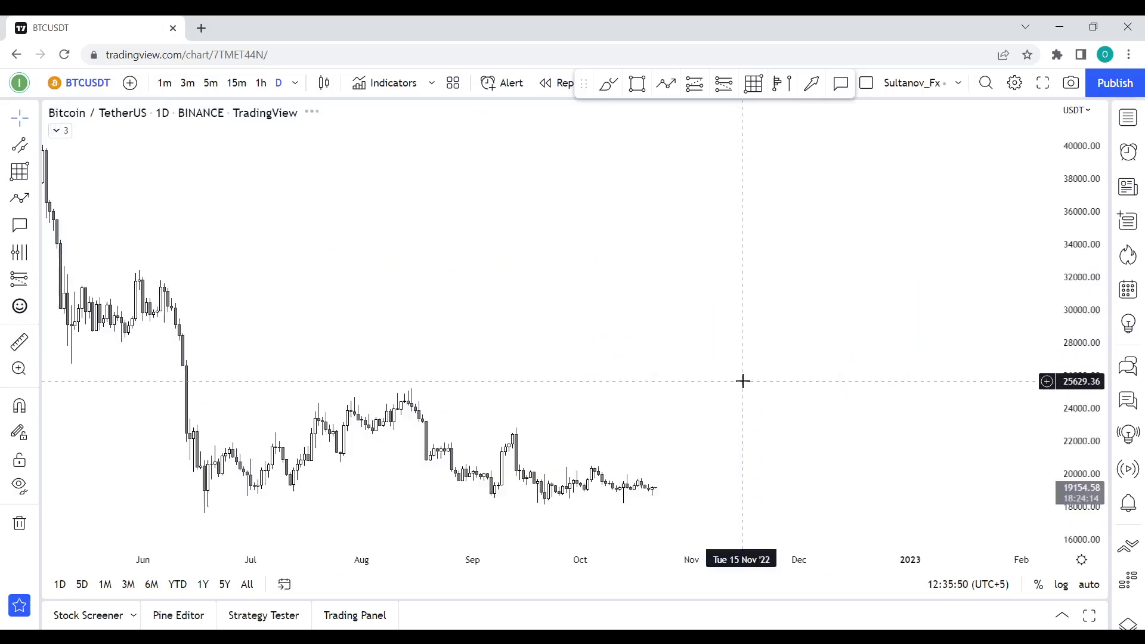
pyautogui.moveTo(730, 408); pyautogui.dragTo(761, 280)
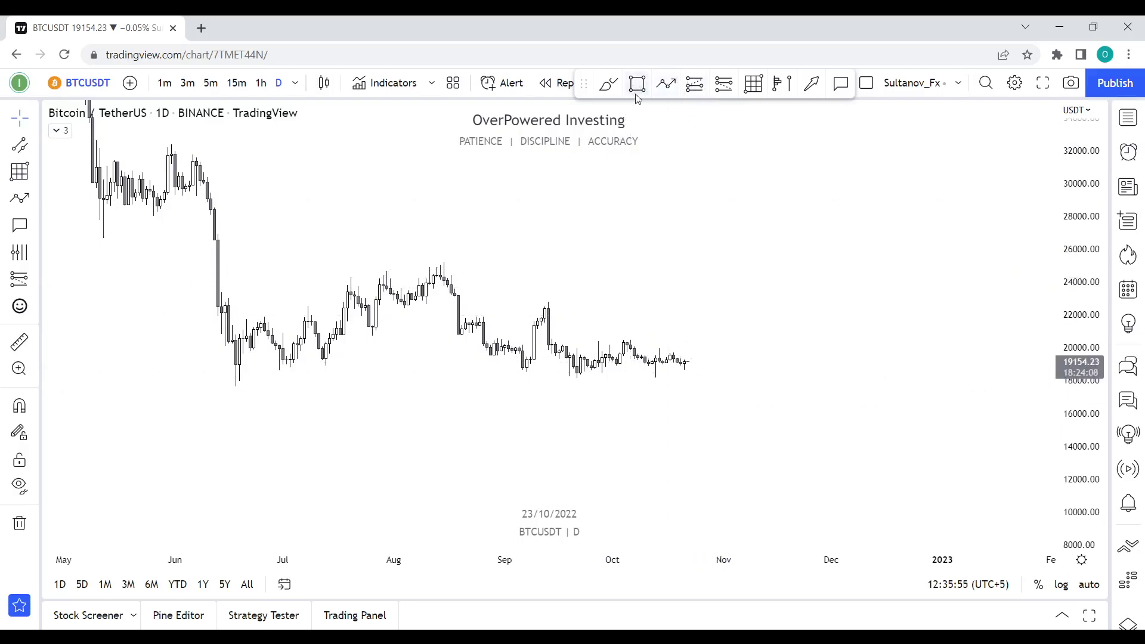
# Draw a rectangle around the recent BTCUSDT range, from about 20585 to 17950 and from 17 September to mid-November 2022.
pyautogui.moveTo(563, 338)
pyautogui.mouseDown()
pyautogui.moveTo(767, 365)
pyautogui.moveTo(764, 381)
pyautogui.moveTo(775, 381)
pyautogui.mouseUp()
pyautogui.scroll(-1, 822, 298)
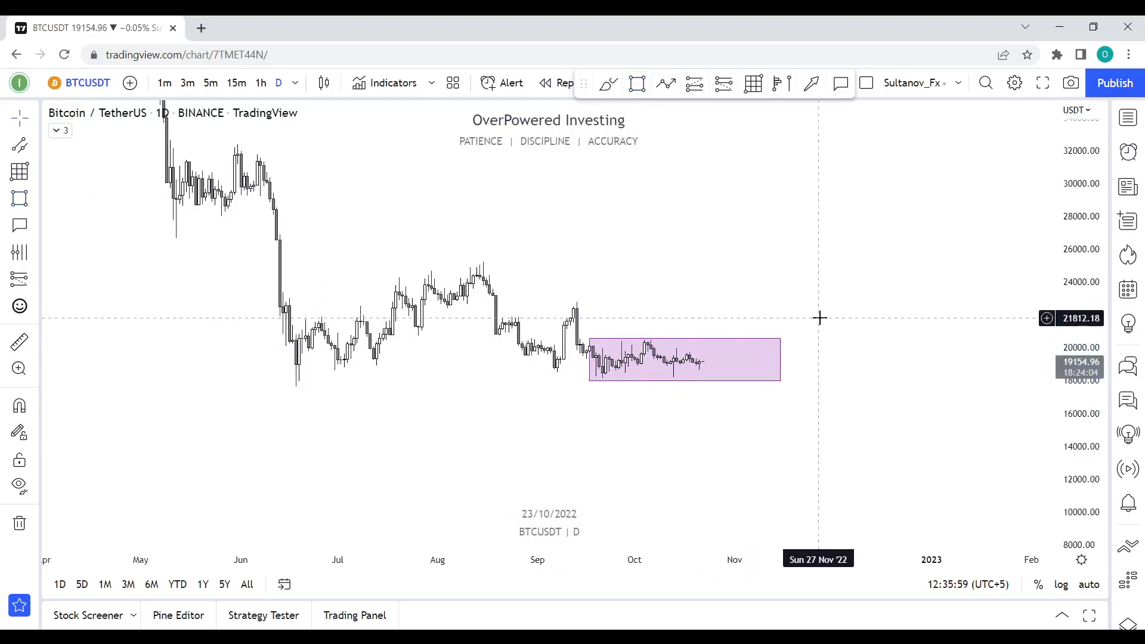
# Switch BTCUSDT to the weekly timeframe and draw a rectangle zone from about 13500 to 11540, spanning about April 2019 to September 2024.
pyautogui.write('1')
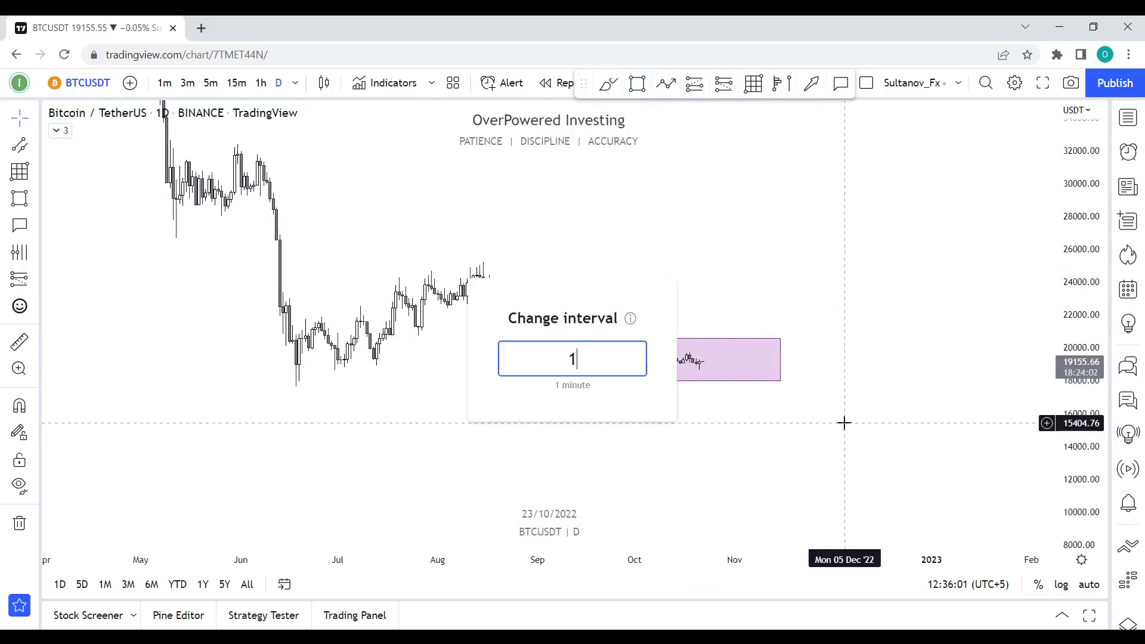
pyautogui.write('w')
pyautogui.press('Return')
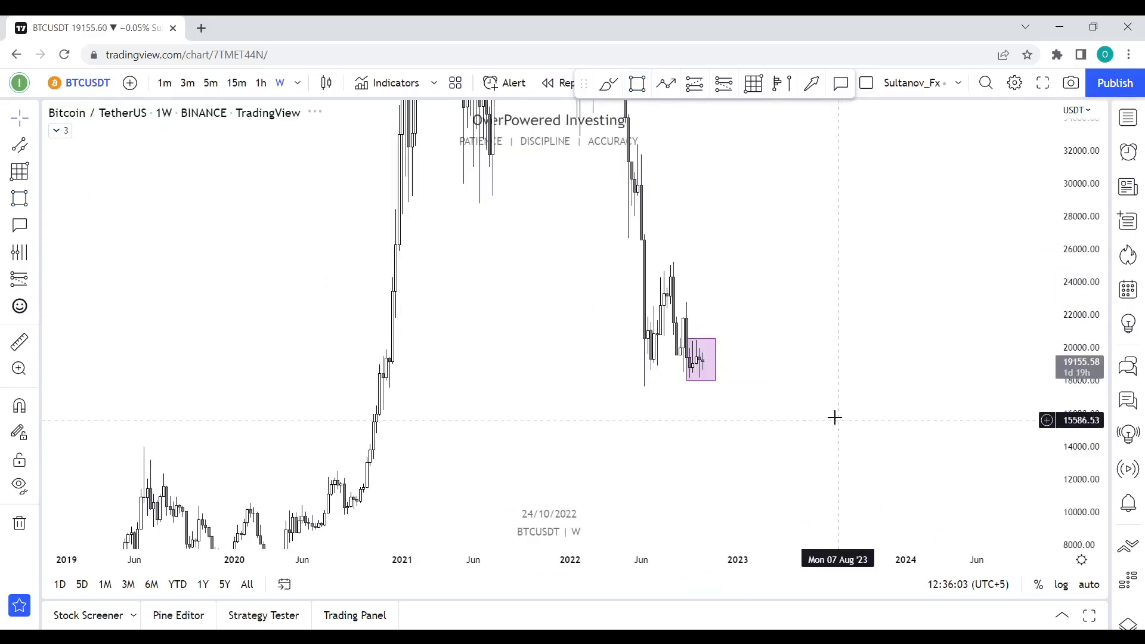
pyautogui.moveTo(770, 358); pyautogui.dragTo(769, 312)
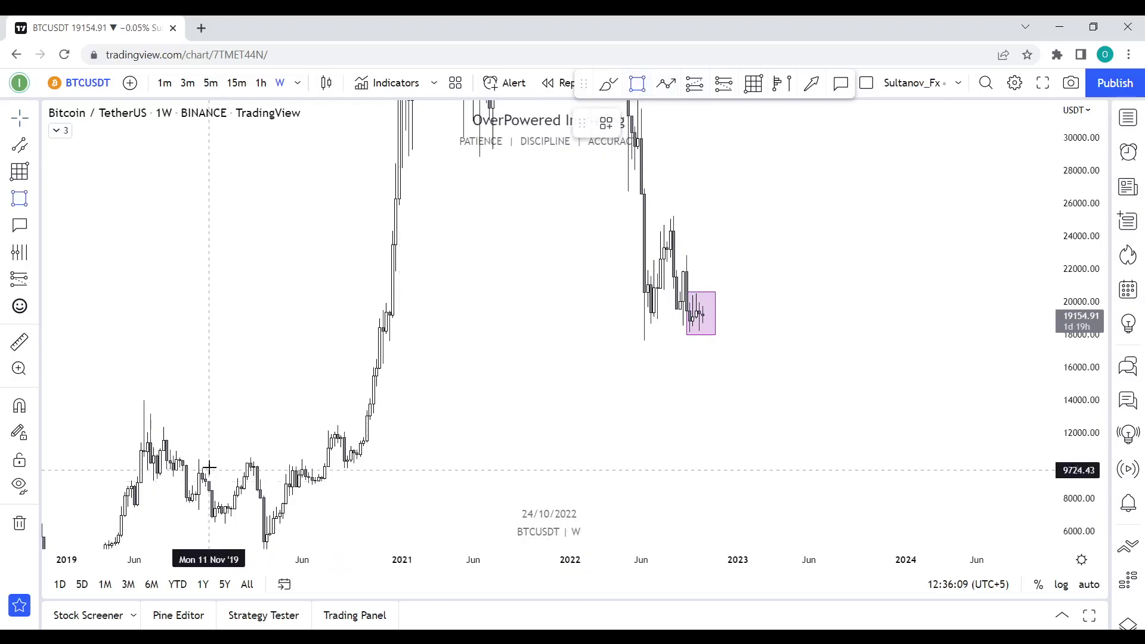
pyautogui.moveTo(205, 440)
pyautogui.mouseDown()
pyautogui.moveTo(875, 431)
pyautogui.moveTo(1019, 397)
pyautogui.mouseUp()
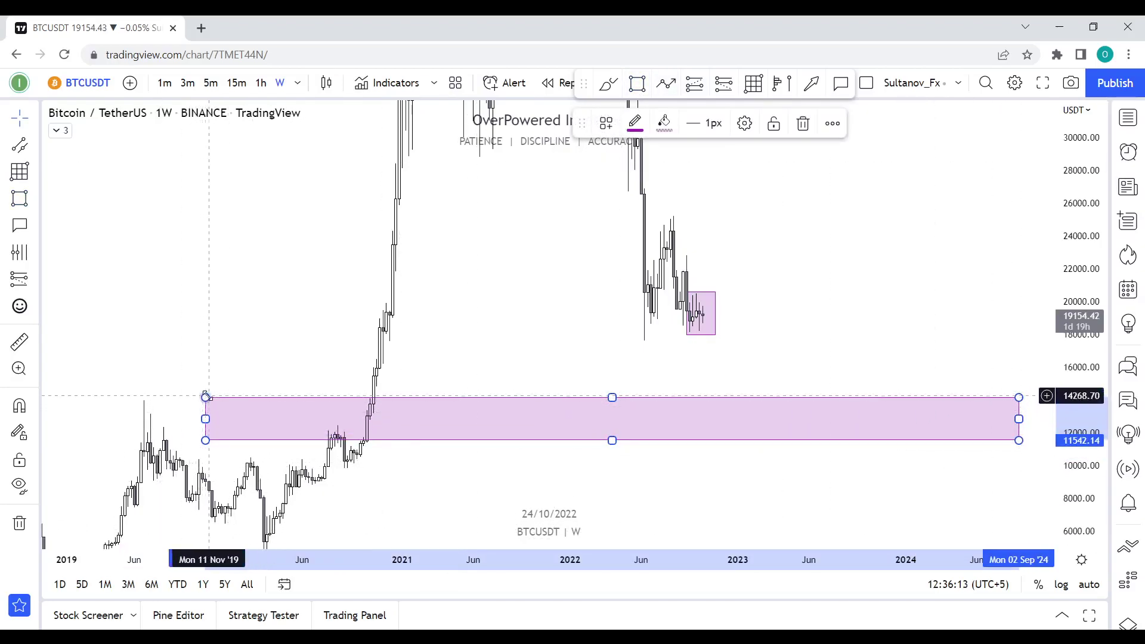
pyautogui.moveTo(205, 397); pyautogui.dragTo(115, 408)
pyautogui.click(774, 382)
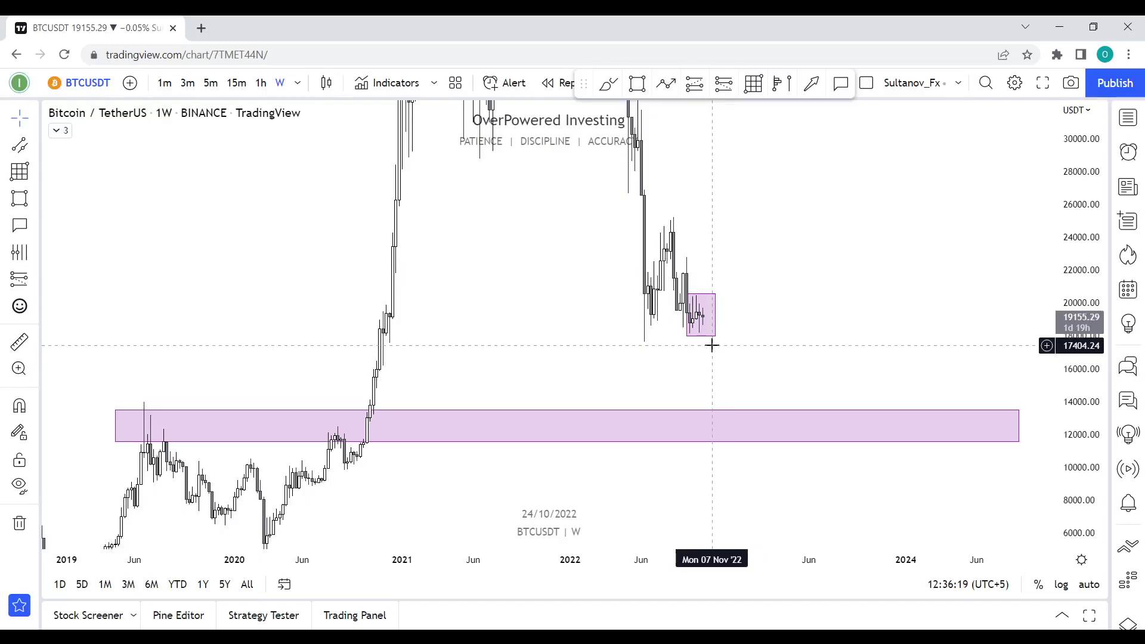
# Switch BTCUSDT to the 4-hour timeframe and delete the small rectangle around the recent trading range.
pyautogui.write('1')
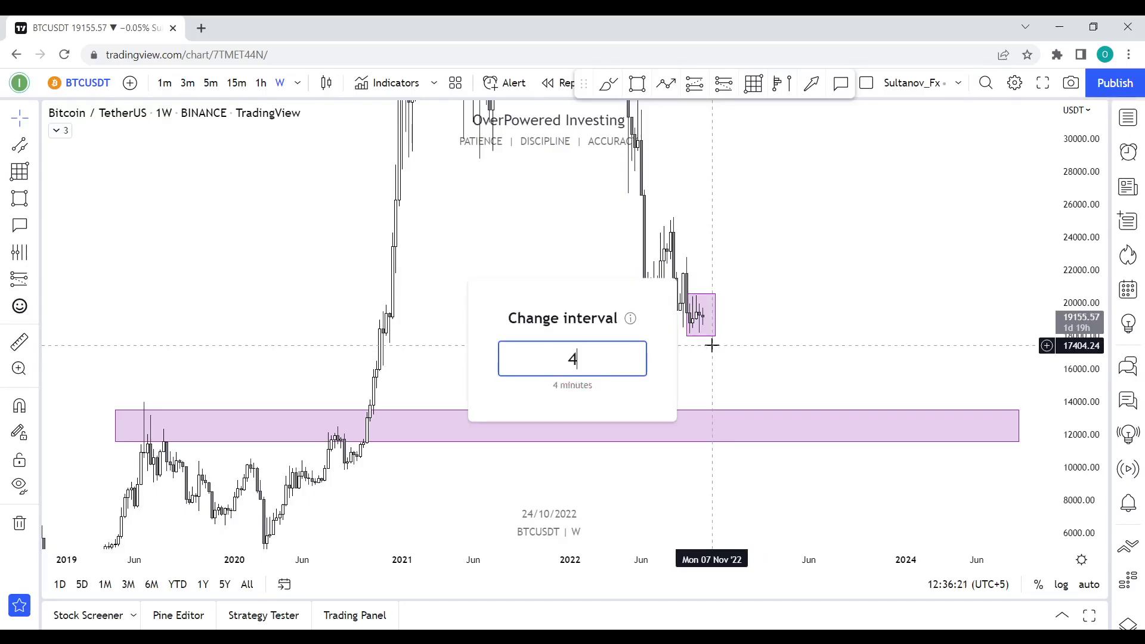
pyautogui.write('h')
pyautogui.press('Return')
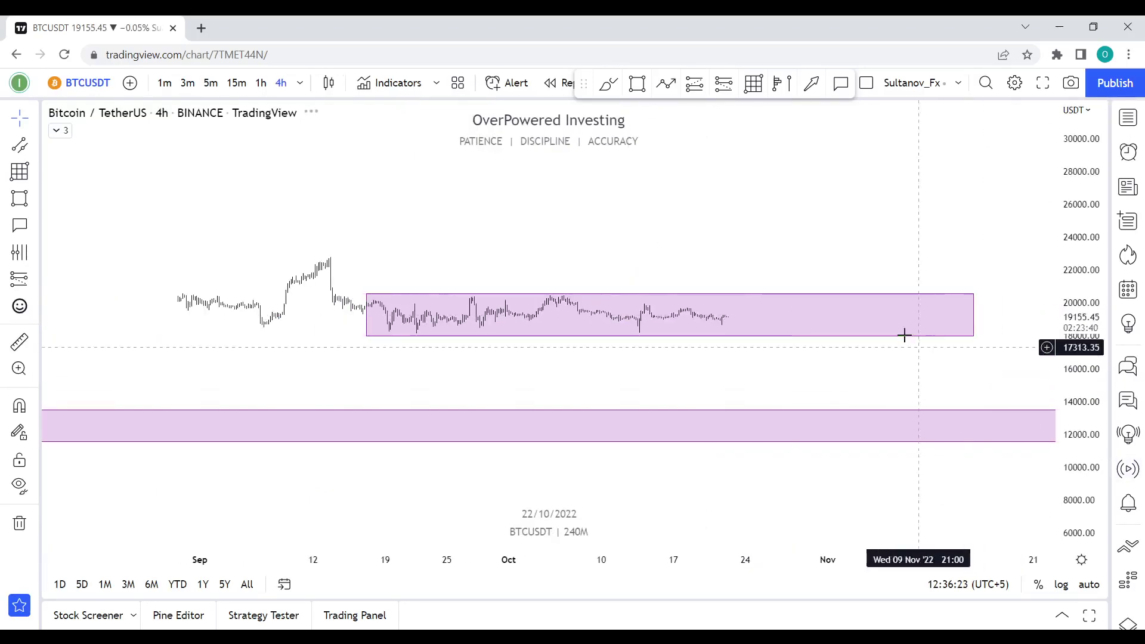
pyautogui.click(916, 337)
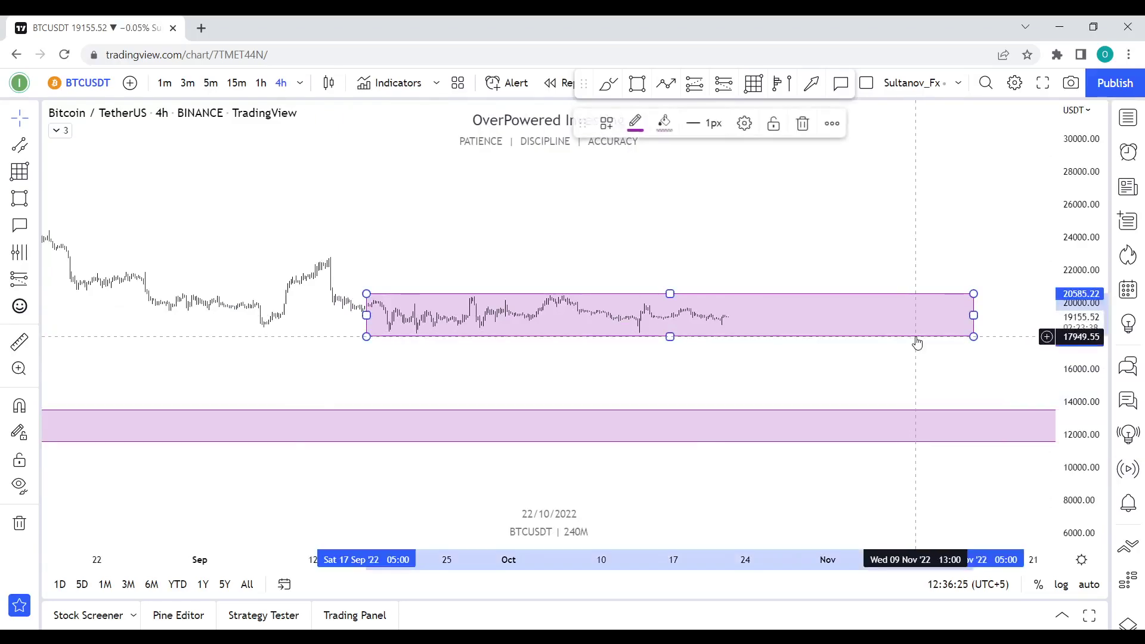
# Switch BTCUSDT to the daily timeframe and enlarge the recent candles above the purple zone.
pyautogui.write('1d')
pyautogui.press('Return')
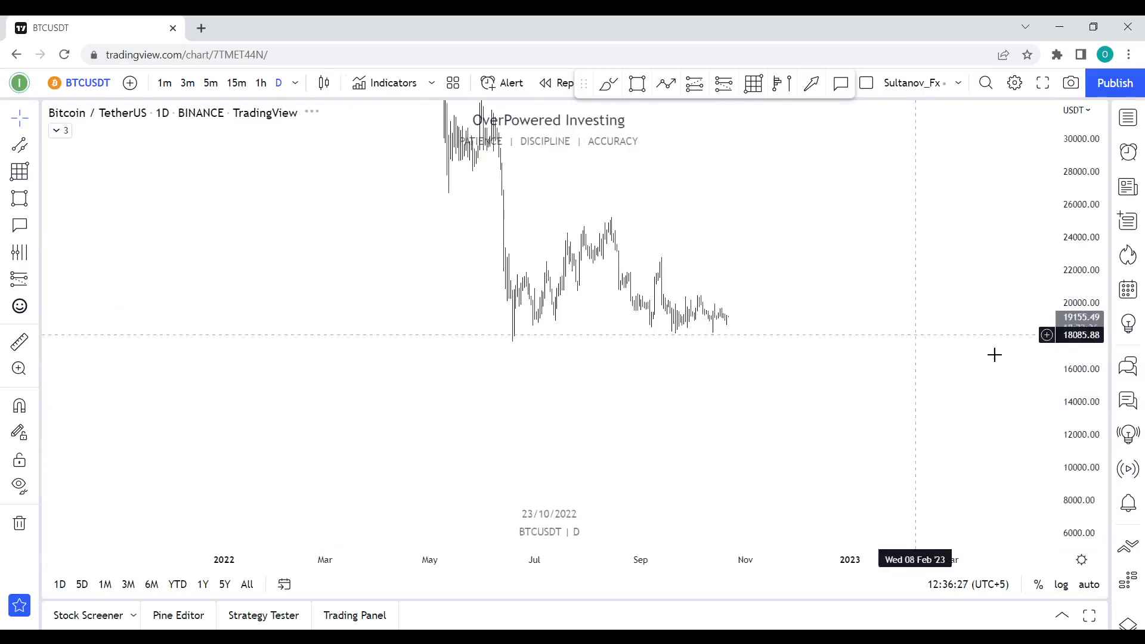
pyautogui.moveTo(1088, 453); pyautogui.dragTo(1086, 225)
pyautogui.scroll(6, 672, 231)
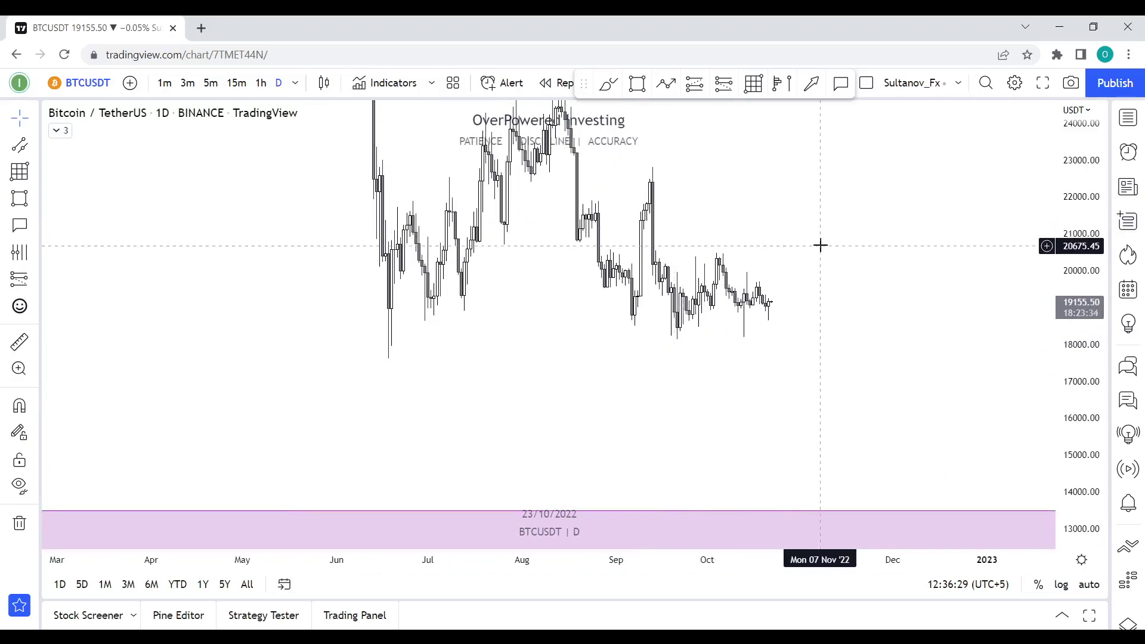
# Mark the mid-September drop with a Fib retracement zone from about 21540 to 20560, extending from 12 September to late December 2022.
pyautogui.click(650, 213)
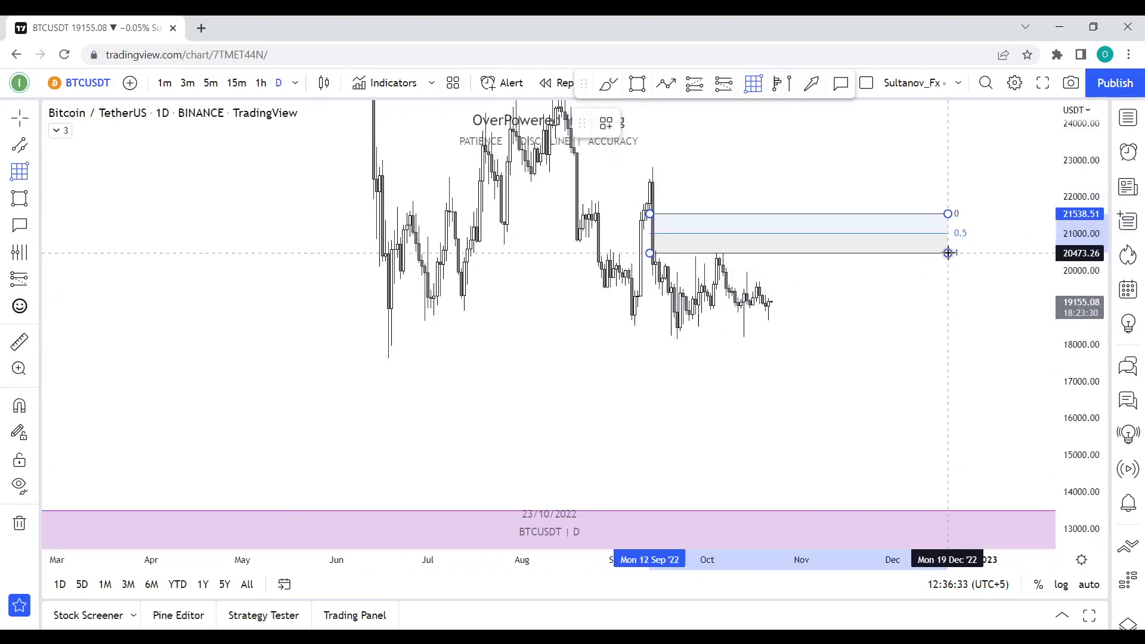
pyautogui.click(954, 250)
pyautogui.click(950, 263)
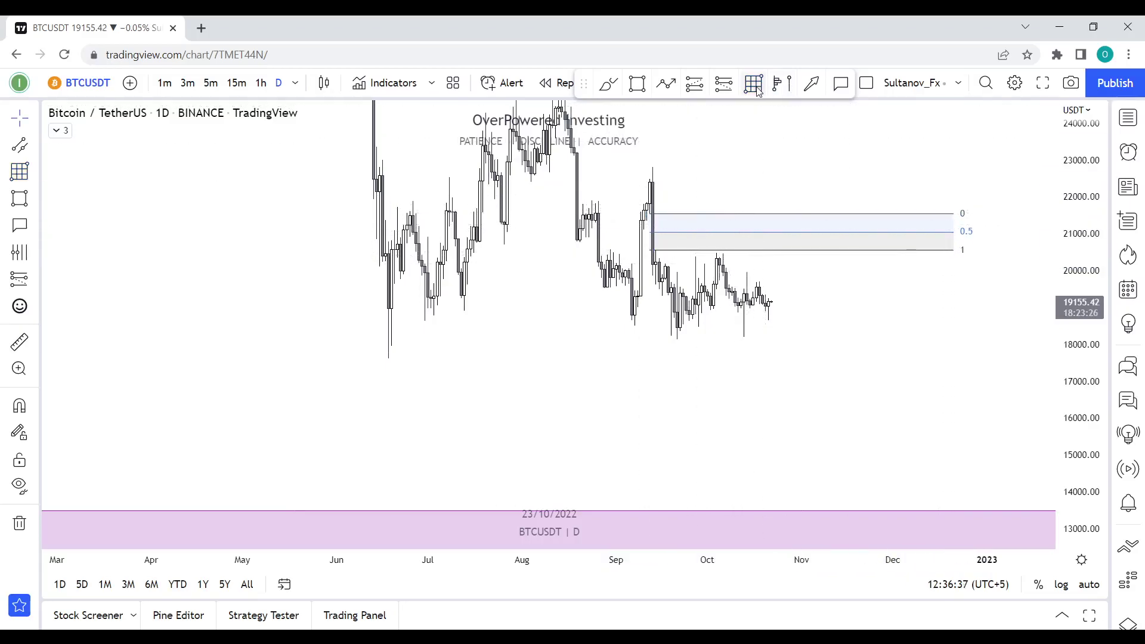
# Draw a projected path from about 18900 up through the Fib zone to about 21850 and down to about 13100 in the purple zone.
pyautogui.click(667, 84)
pyautogui.click(768, 311)
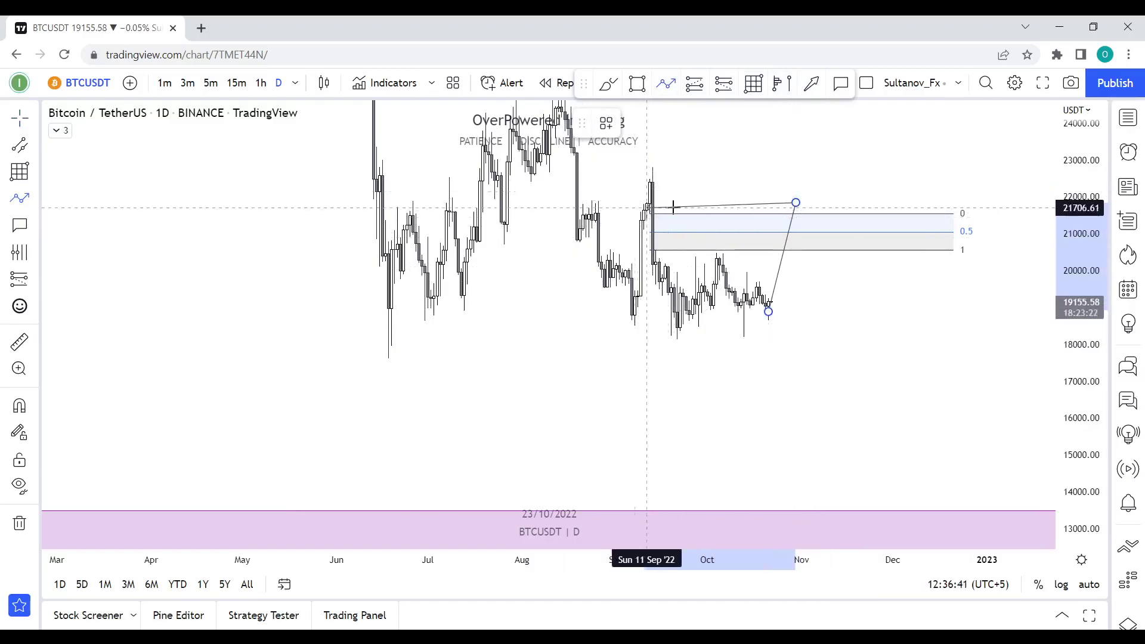
pyautogui.click(842, 518)
pyautogui.moveTo(893, 441); pyautogui.dragTo(883, 373)
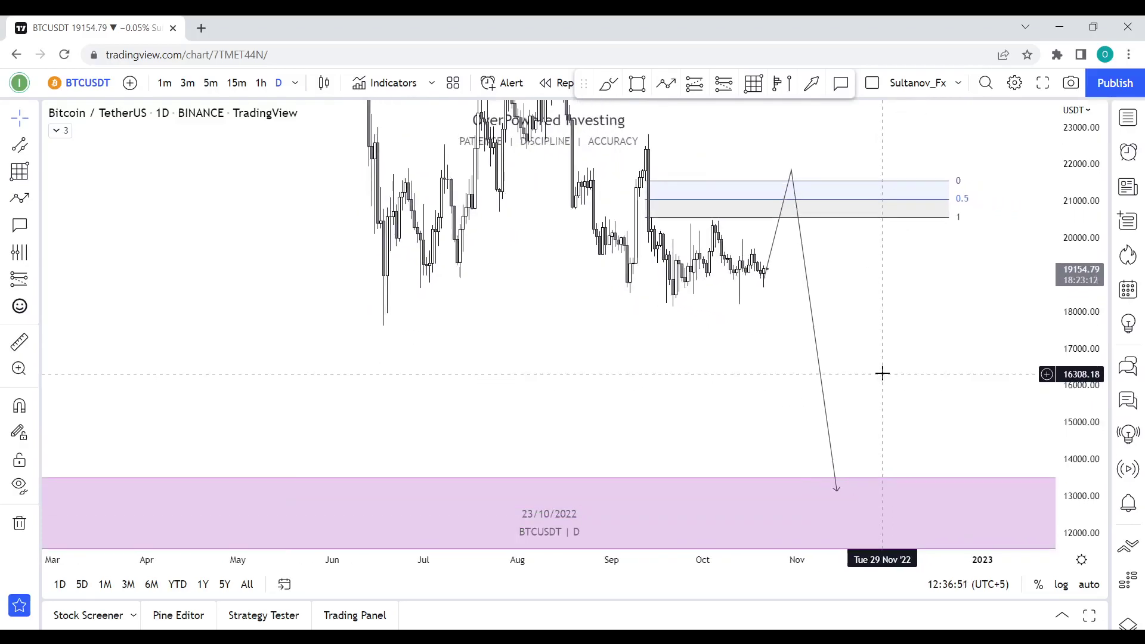